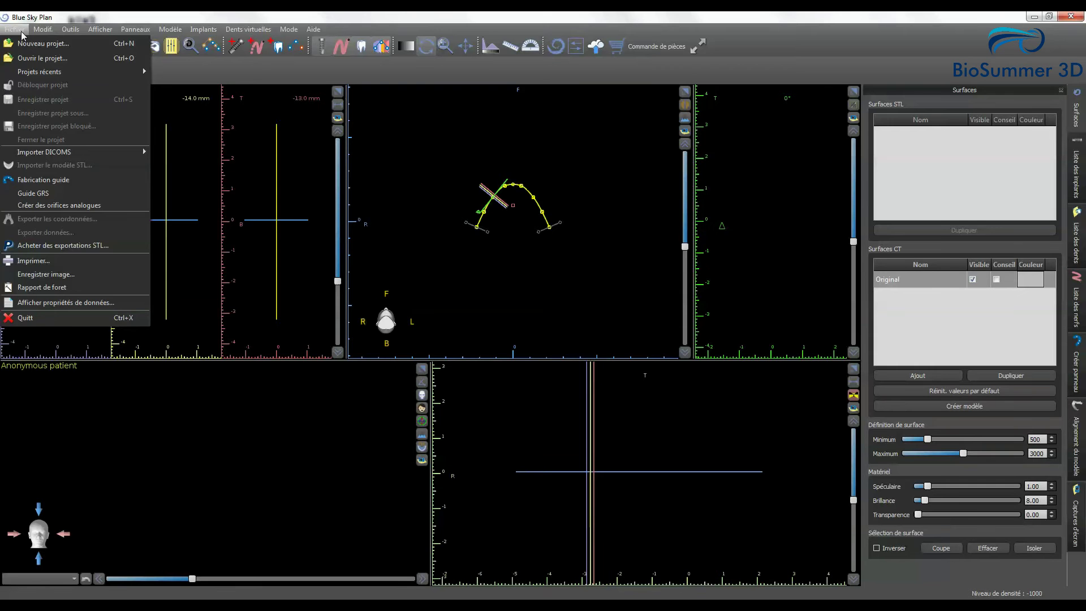
- Create a new project from the inner "case 1 dicom" folder and load its CT series
{"action": "left_click", "coordinate": [29, 45]}
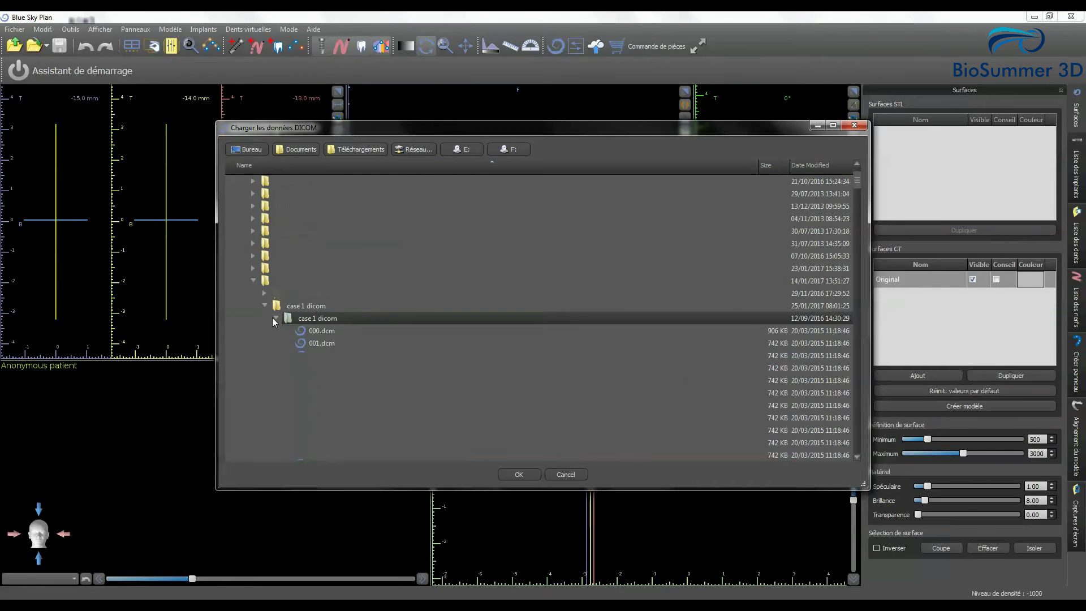
{"action": "left_click", "coordinate": [274, 318]}
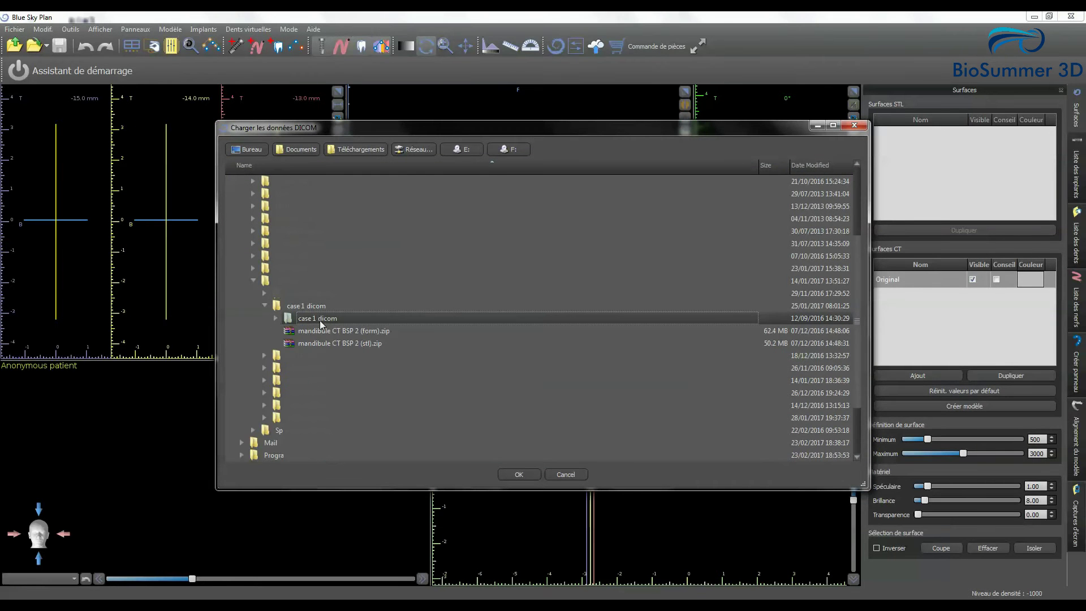
{"action": "left_click", "coordinate": [276, 318]}
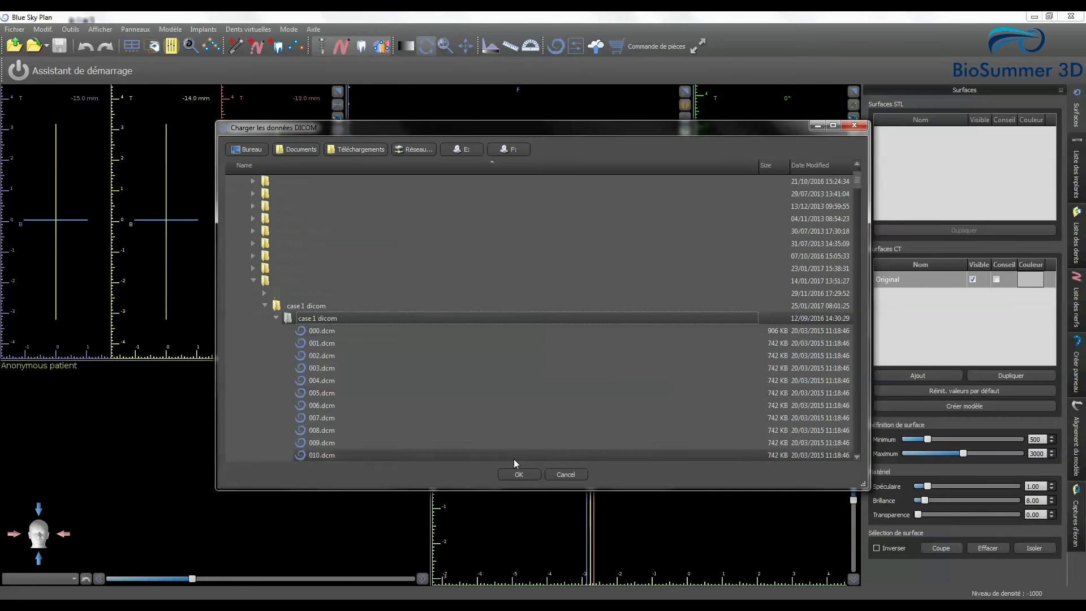
{"action": "left_click", "coordinate": [527, 473]}
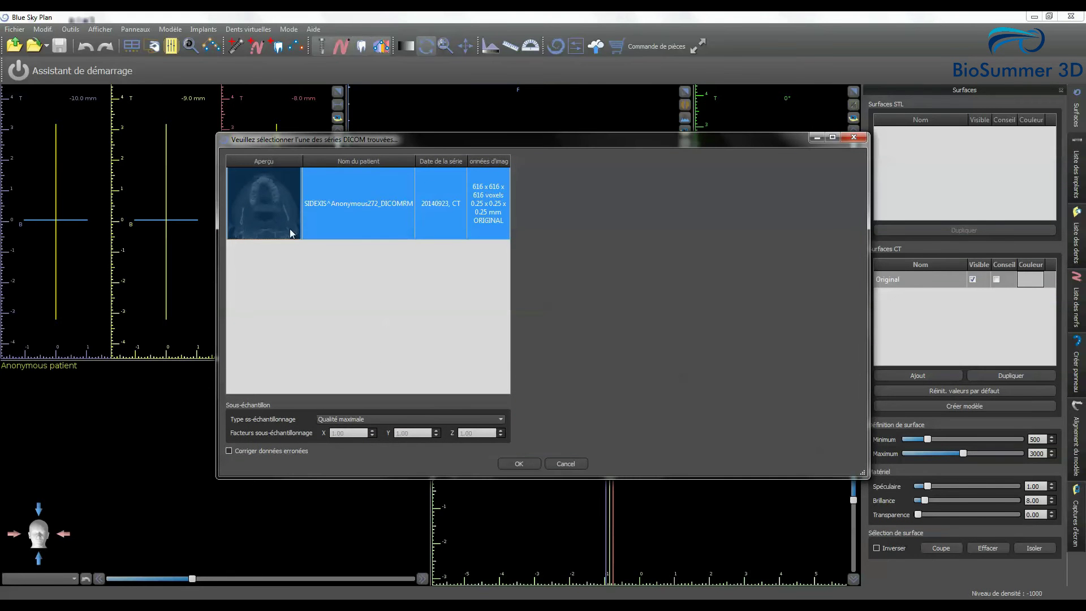
{"action": "left_click", "coordinate": [518, 463]}
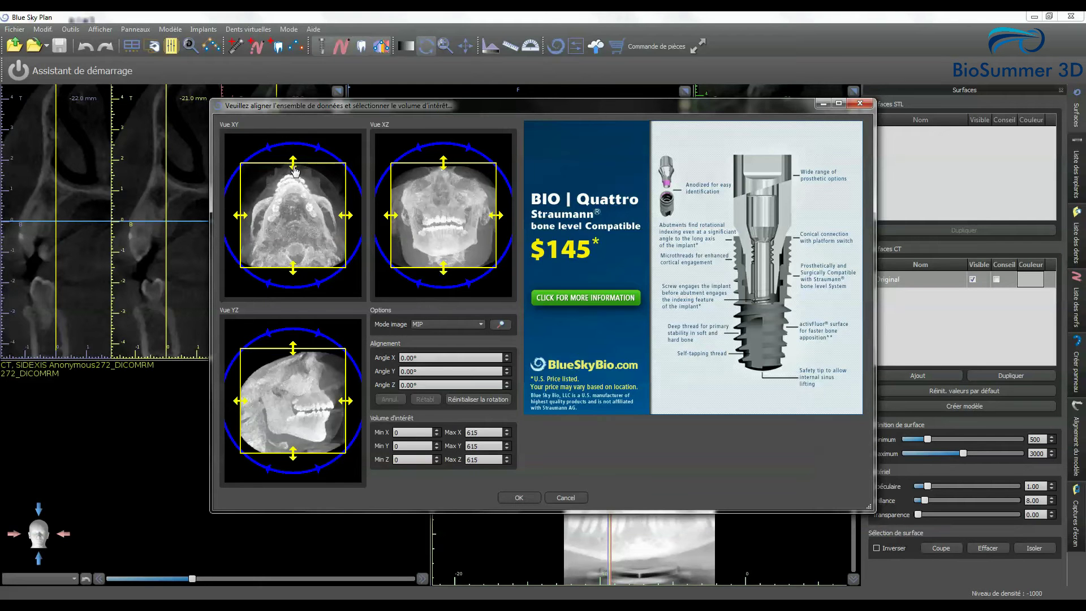
- Crop the volume of interest around the lower jaw to X 83–525, Y 39–465 and Z 33–303, and accept it
{"action": "left_click_drag", "start_coordinate": [293, 165], "coordinate": [294, 172]}
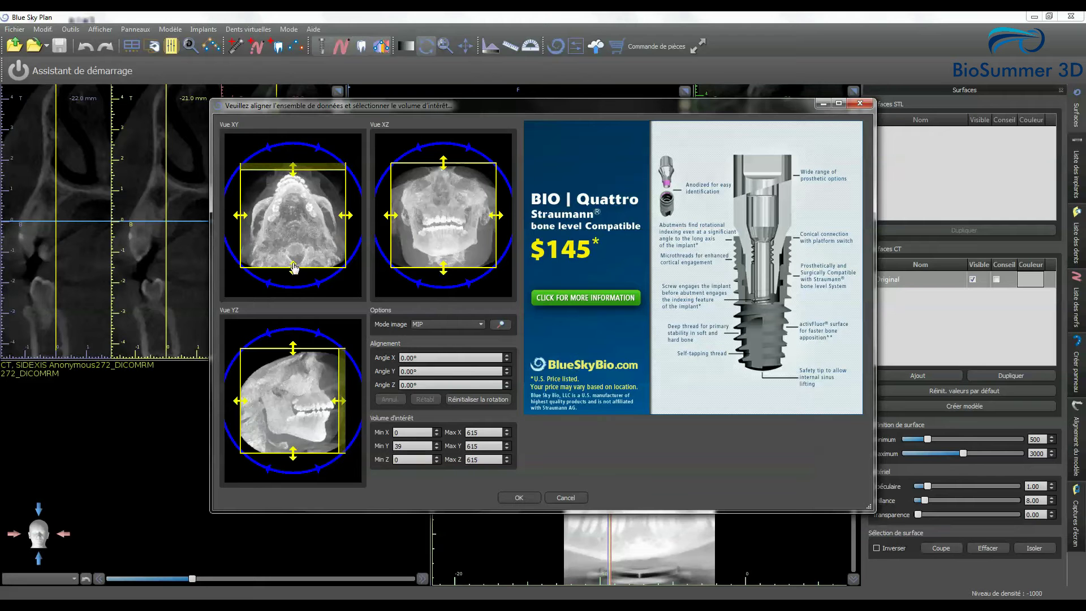
{"action": "left_click_drag", "start_coordinate": [294, 267], "coordinate": [294, 242]}
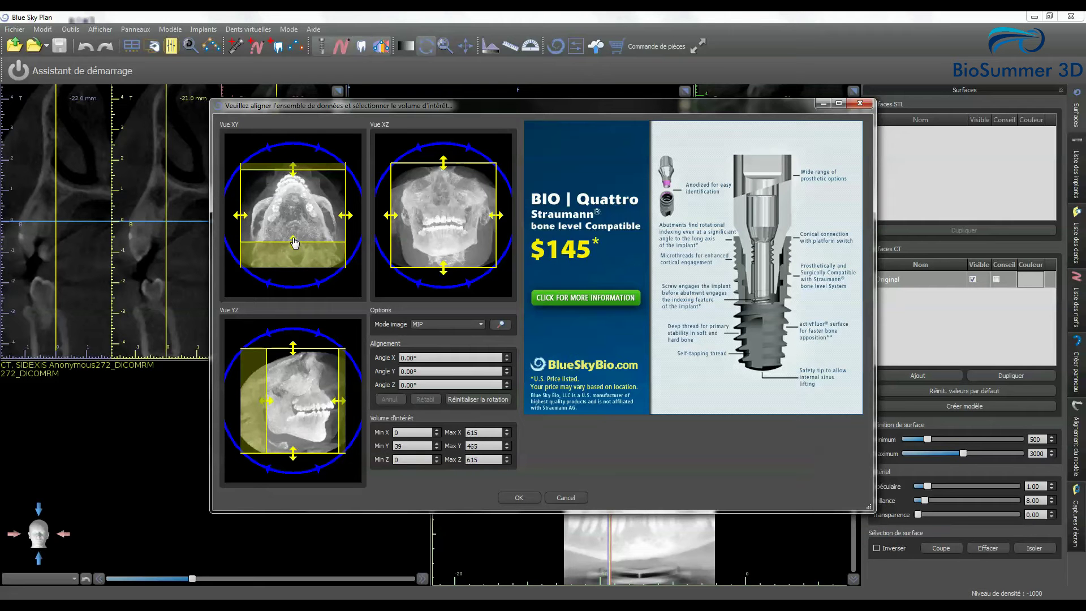
{"action": "left_click_drag", "start_coordinate": [240, 215], "coordinate": [258, 217]}
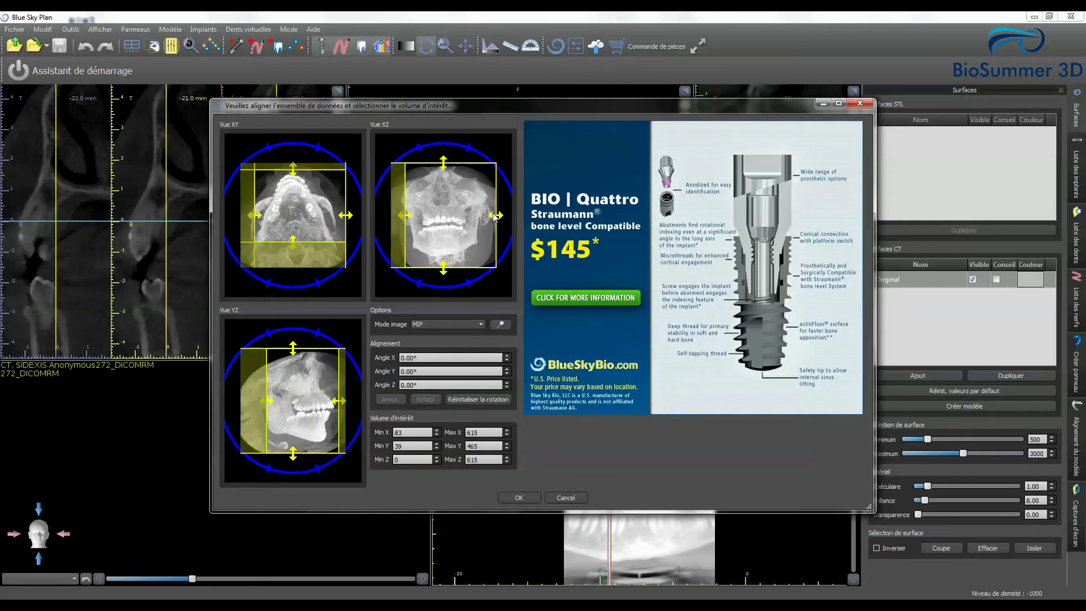
{"action": "left_click_drag", "start_coordinate": [495, 219], "coordinate": [476, 220]}
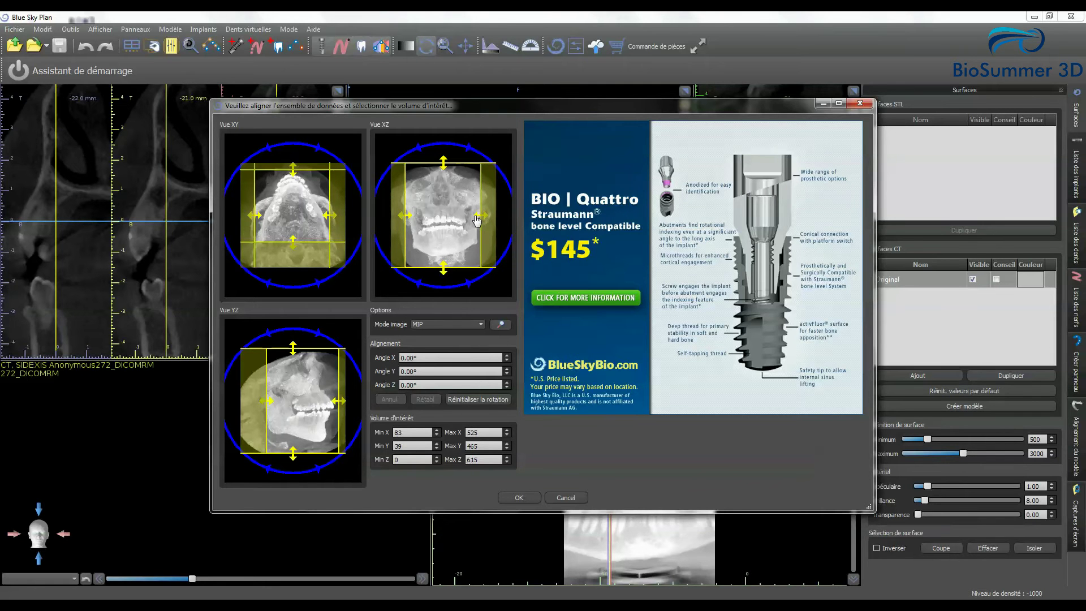
{"action": "left_click_drag", "start_coordinate": [448, 268], "coordinate": [445, 261]}
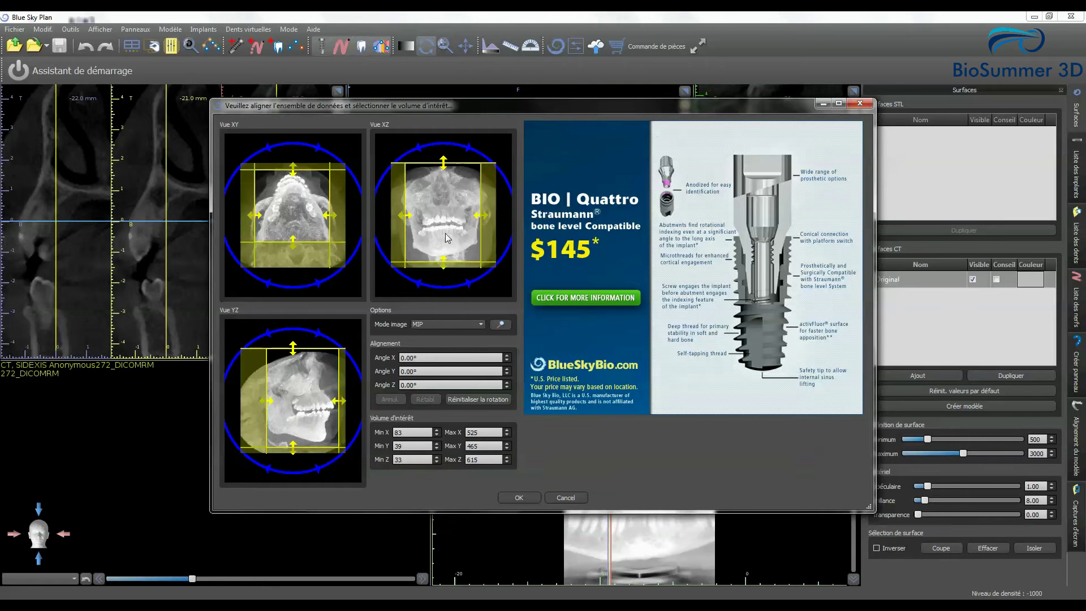
{"action": "left_click_drag", "start_coordinate": [444, 165], "coordinate": [447, 217]}
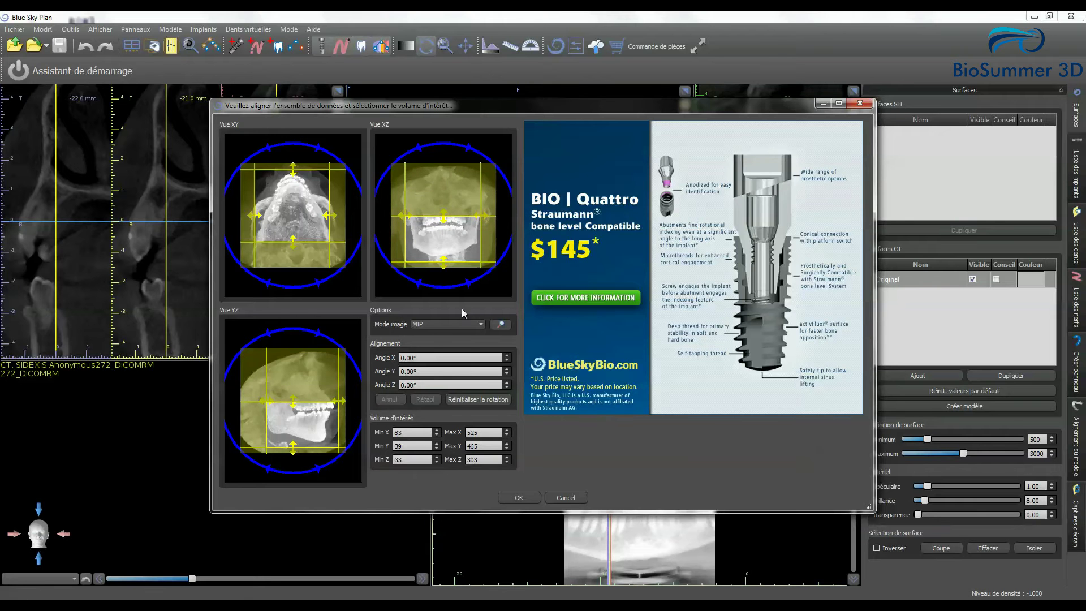
{"action": "left_click", "coordinate": [521, 497]}
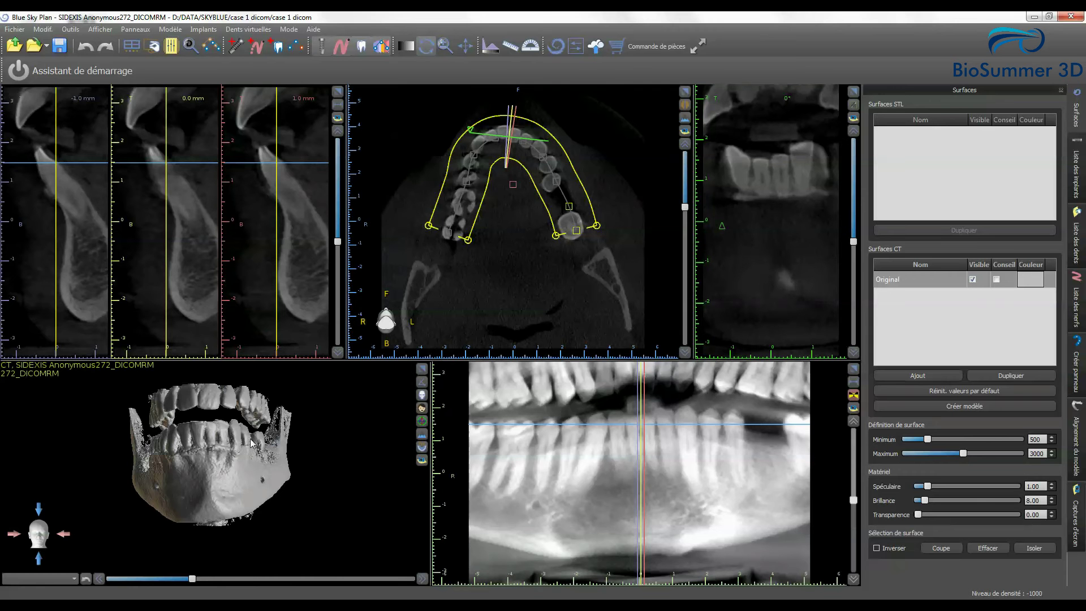
- Set the original CT surface's definition range to 308–2808 and inspect the jaws in the enlarged 3D view
{"action": "left_click_drag", "start_coordinate": [265, 433], "coordinate": [169, 508]}
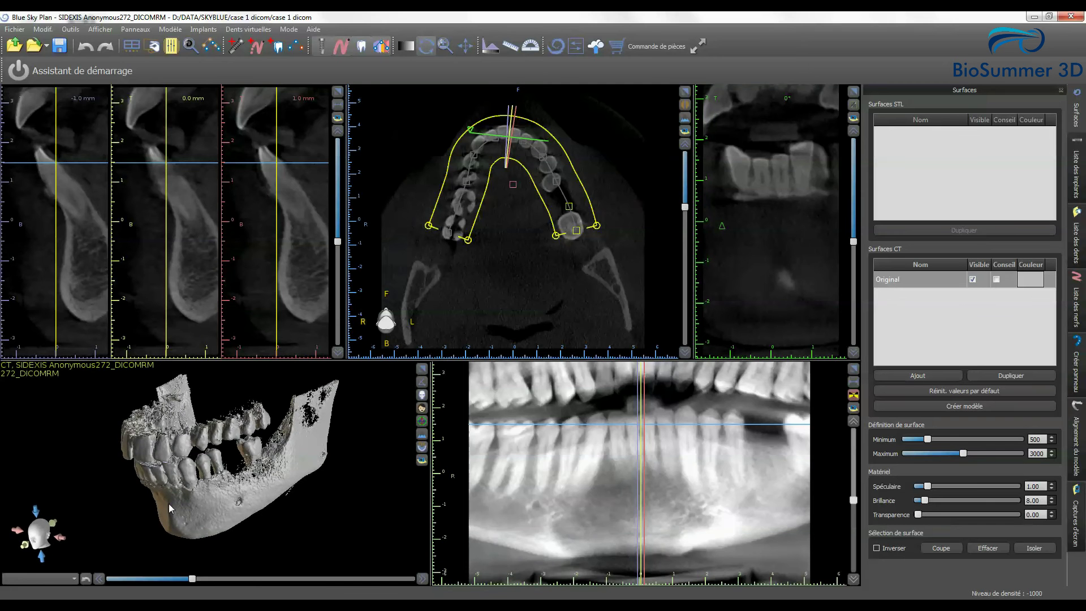
{"action": "mouse_move", "coordinate": [197, 577]}
{"action": "left_mouse_down"}
{"action": "mouse_move", "coordinate": [217, 580]}
{"action": "mouse_move", "coordinate": [185, 577]}
{"action": "left_mouse_up"}
{"action": "mouse_move", "coordinate": [191, 476]}
{"action": "left_mouse_down"}
{"action": "mouse_move", "coordinate": [343, 463]}
{"action": "mouse_move", "coordinate": [198, 482]}
{"action": "left_mouse_up"}
{"action": "scroll", "coordinate": [228, 478], "scroll_direction": "up", "scroll_amount": 3}
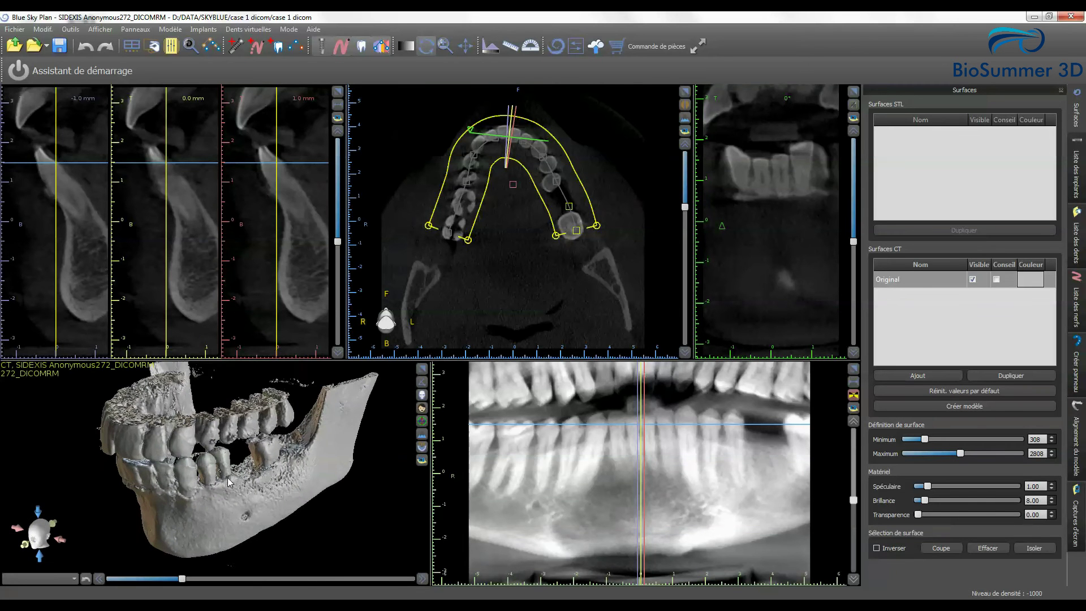
{"action": "scroll", "coordinate": [228, 482], "scroll_direction": "down", "scroll_amount": 1}
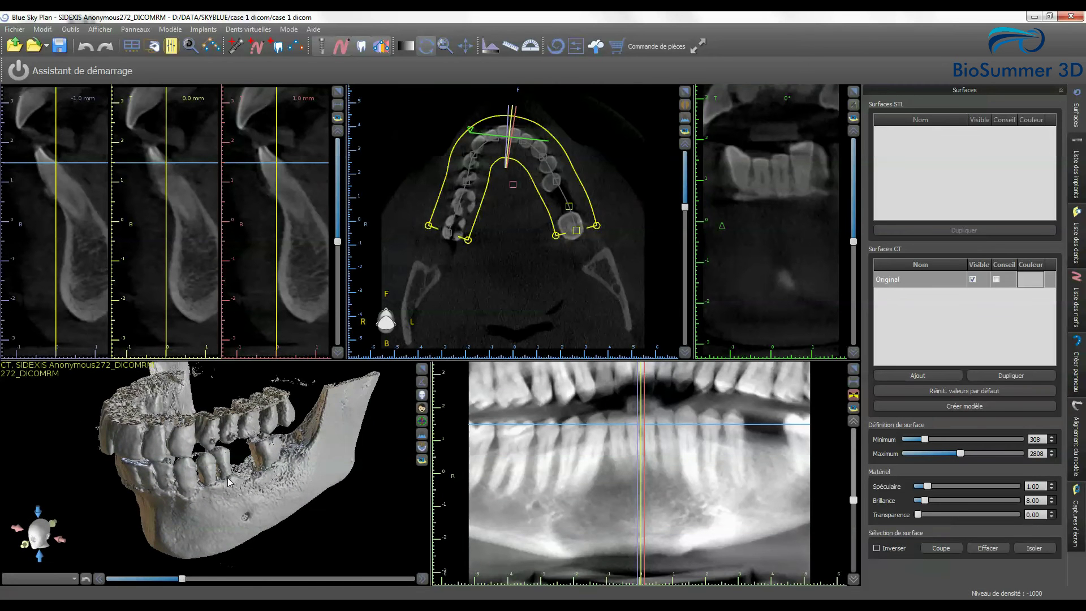
{"action": "left_click", "coordinate": [421, 368]}
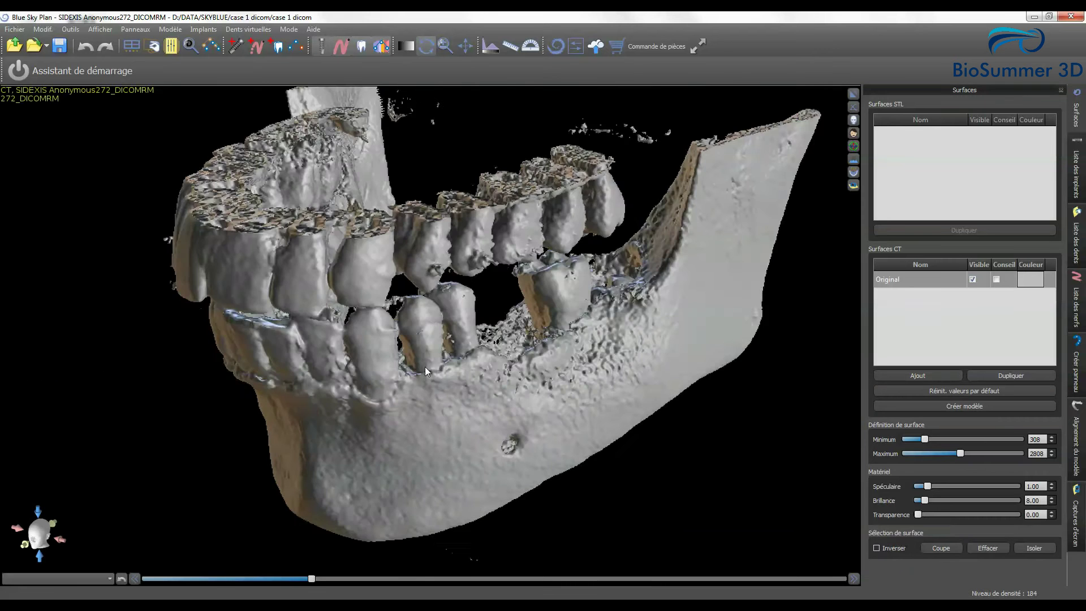
{"action": "left_click_drag", "start_coordinate": [331, 346], "coordinate": [394, 344]}
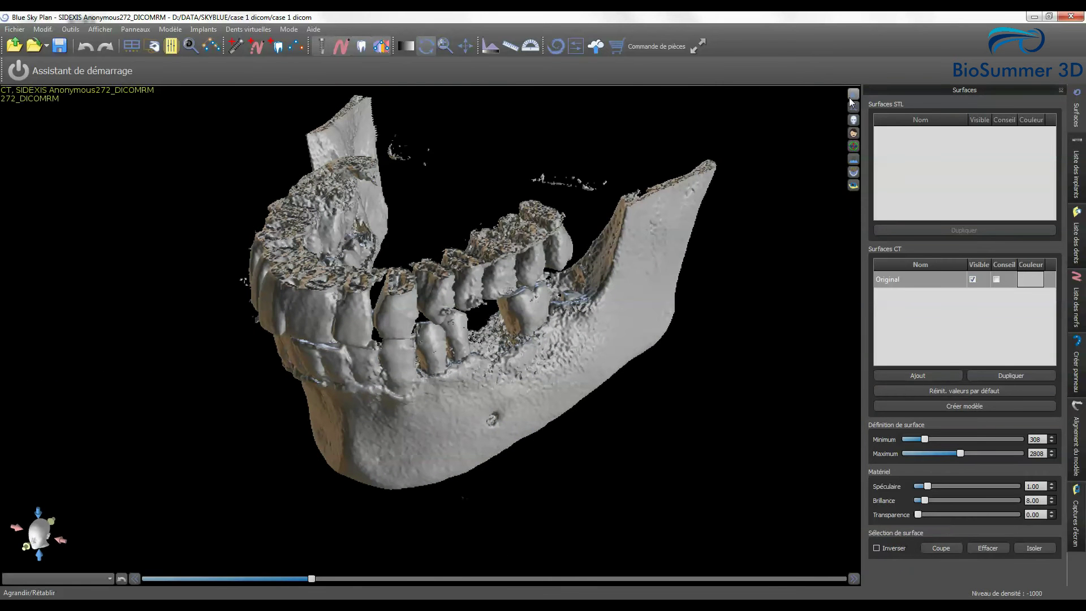
{"action": "left_click", "coordinate": [854, 93]}
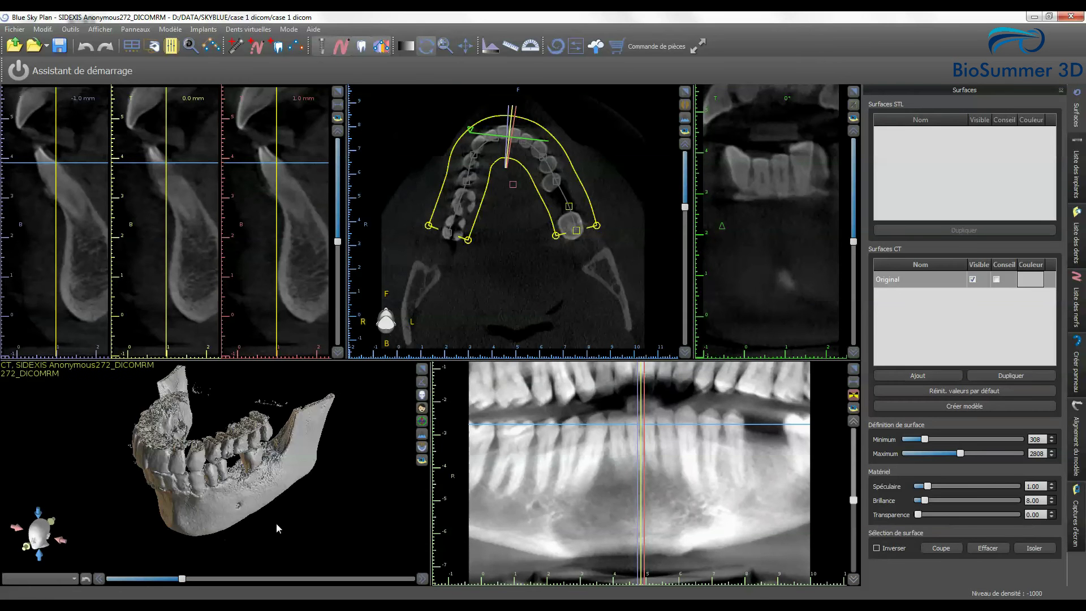
- Isolate the mandible in the 3D surface from the upper teeth and loose fragments
{"action": "left_click_drag", "start_coordinate": [275, 524], "coordinate": [230, 462]}
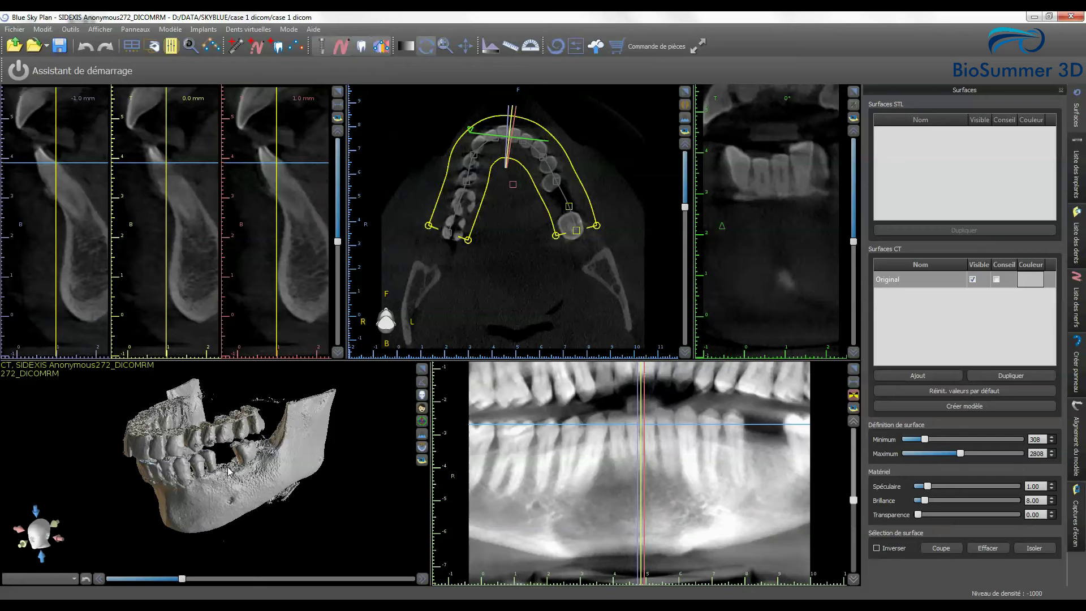
{"action": "left_click", "coordinate": [1030, 548]}
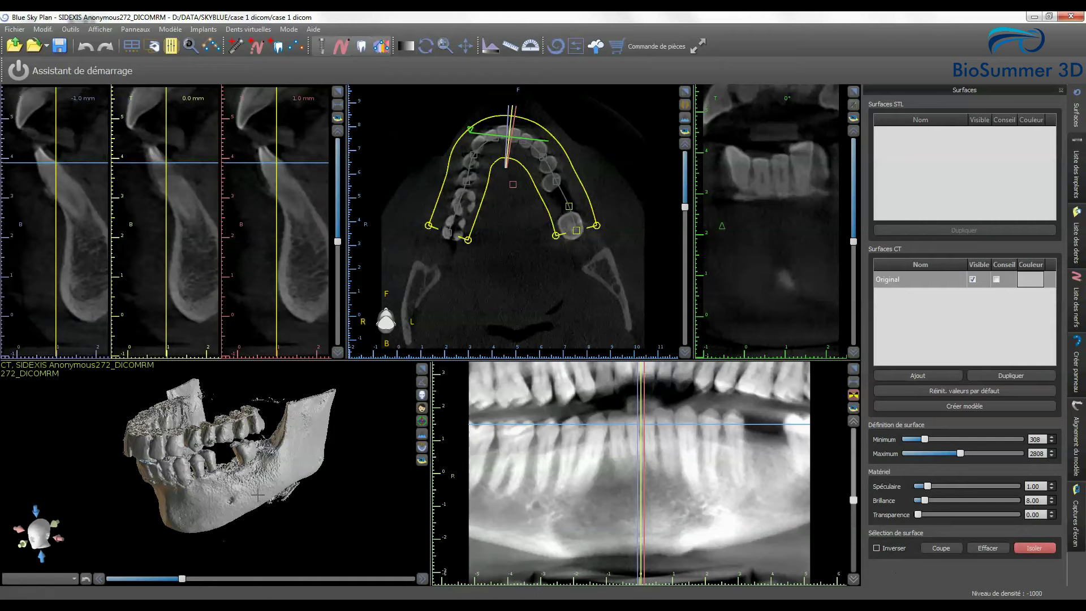
{"action": "left_click", "coordinate": [198, 515]}
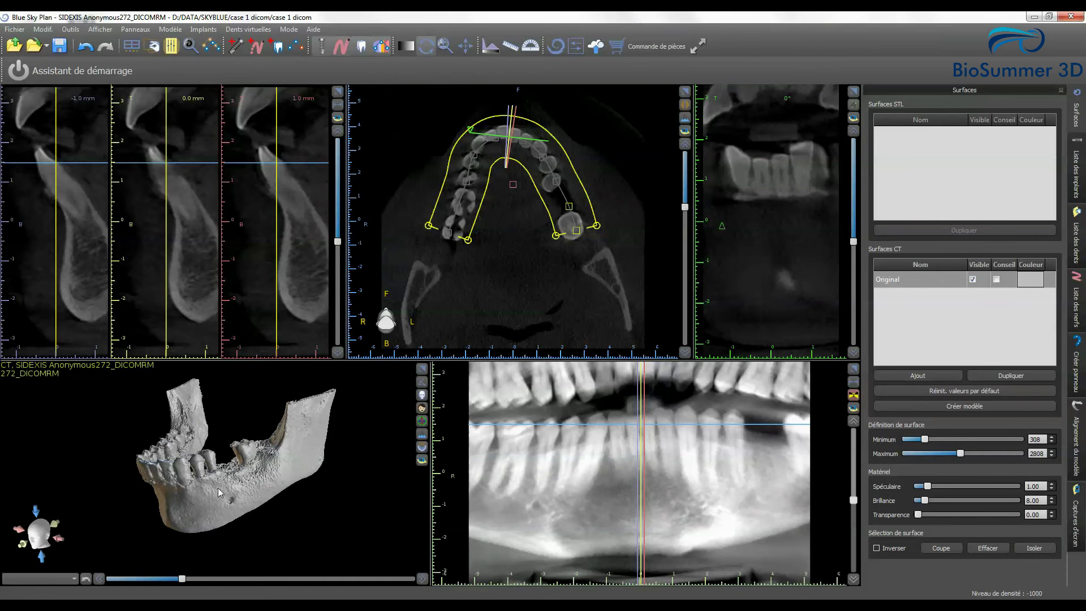
- Set the isolated mandible's surface definition range to 328–2828 using the enlarged 3D view, and restore the multi-view layout
{"action": "left_click_drag", "start_coordinate": [212, 479], "coordinate": [413, 376]}
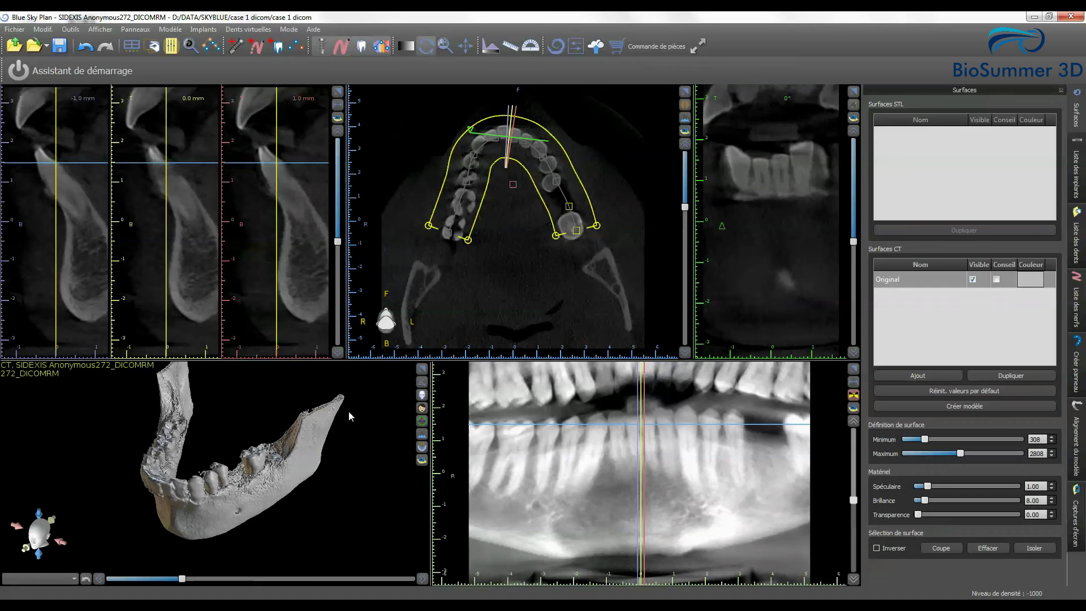
{"action": "left_click", "coordinate": [422, 368]}
{"action": "left_click_drag", "start_coordinate": [312, 579], "coordinate": [317, 578]}
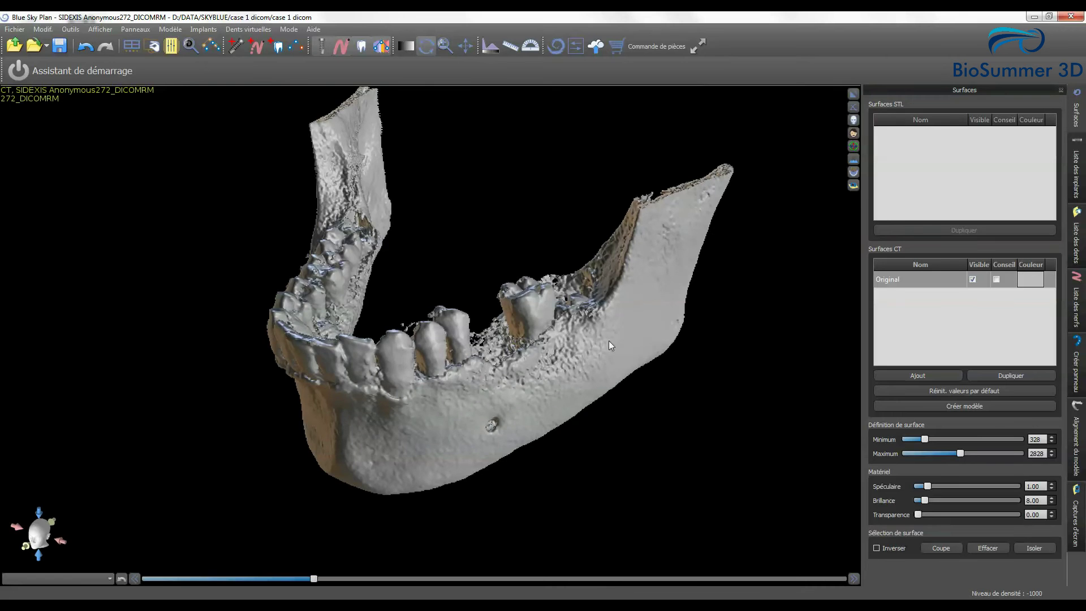
{"action": "left_click", "coordinate": [855, 94]}
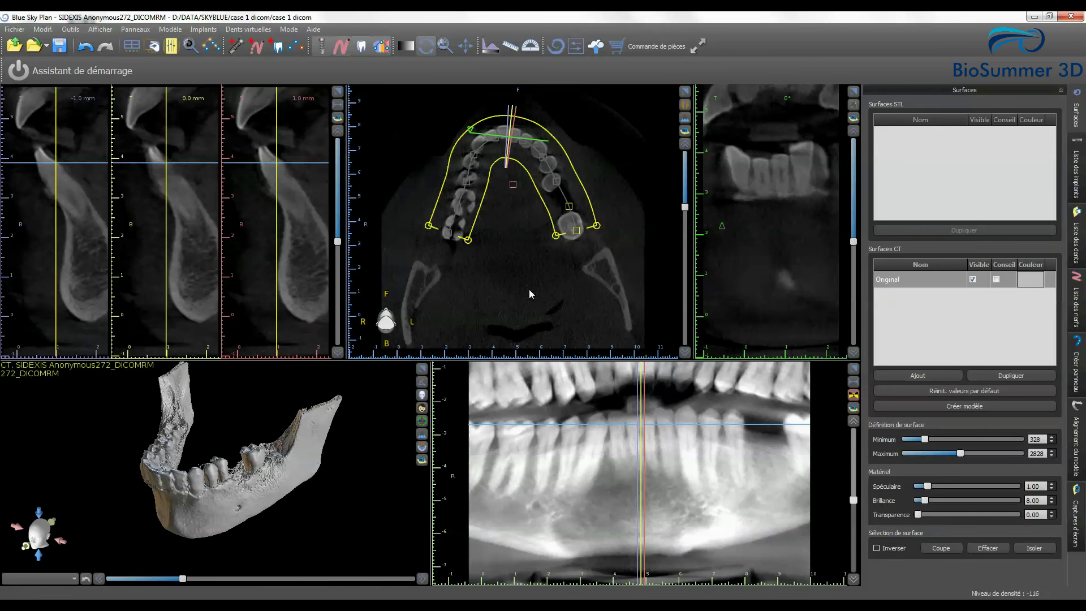
- Extend both ends of the panoramic curve to the back of the rami, fit its points along the lower arch and narrow its band
{"action": "left_click_drag", "start_coordinate": [447, 233], "coordinate": [398, 348]}
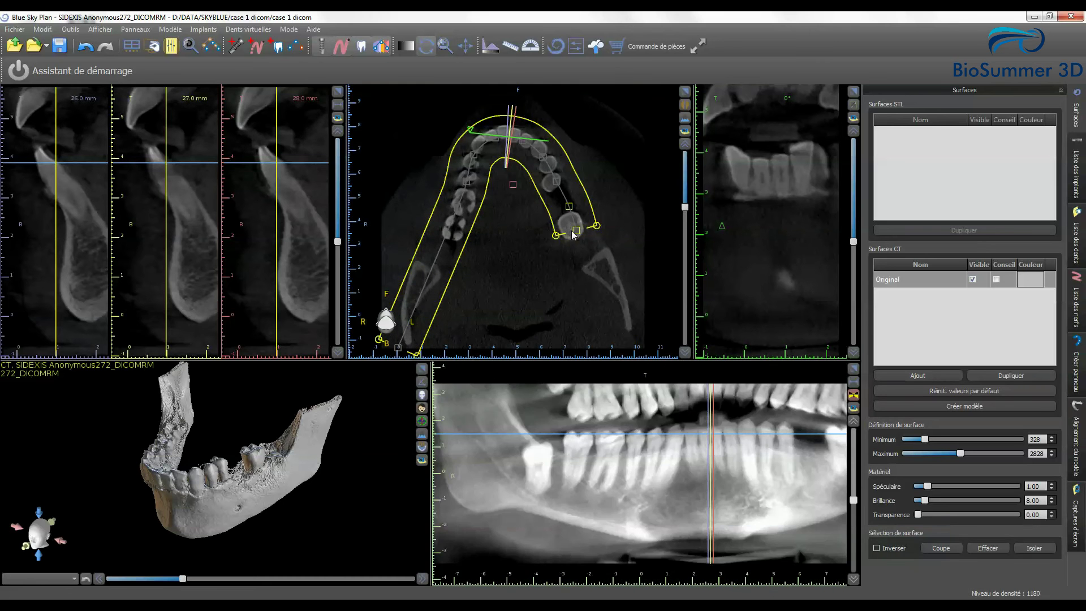
{"action": "left_click_drag", "start_coordinate": [575, 233], "coordinate": [632, 339]}
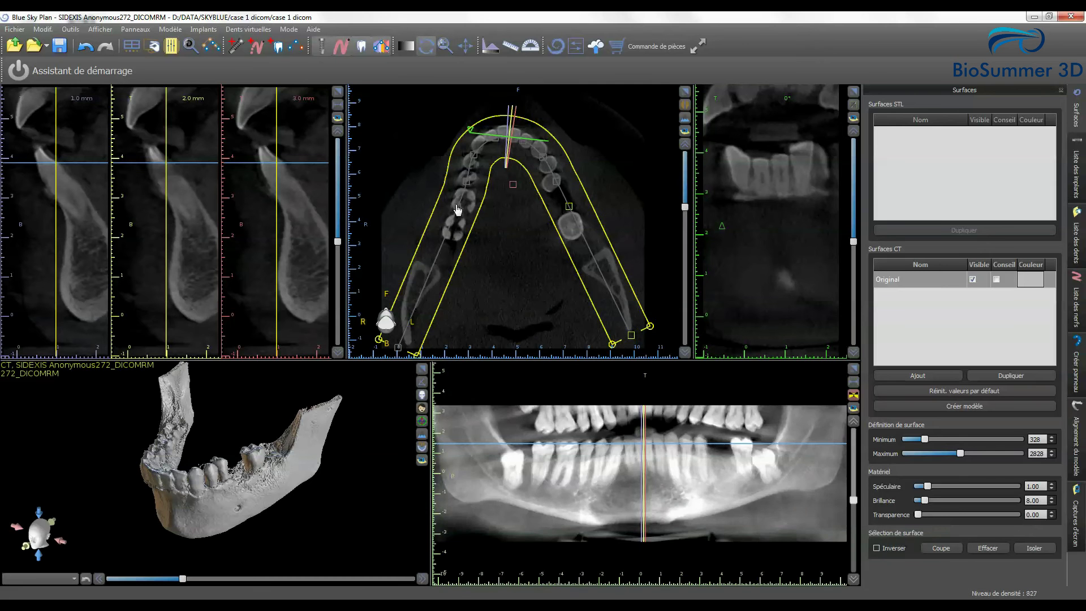
{"action": "left_click_drag", "start_coordinate": [459, 208], "coordinate": [416, 280]}
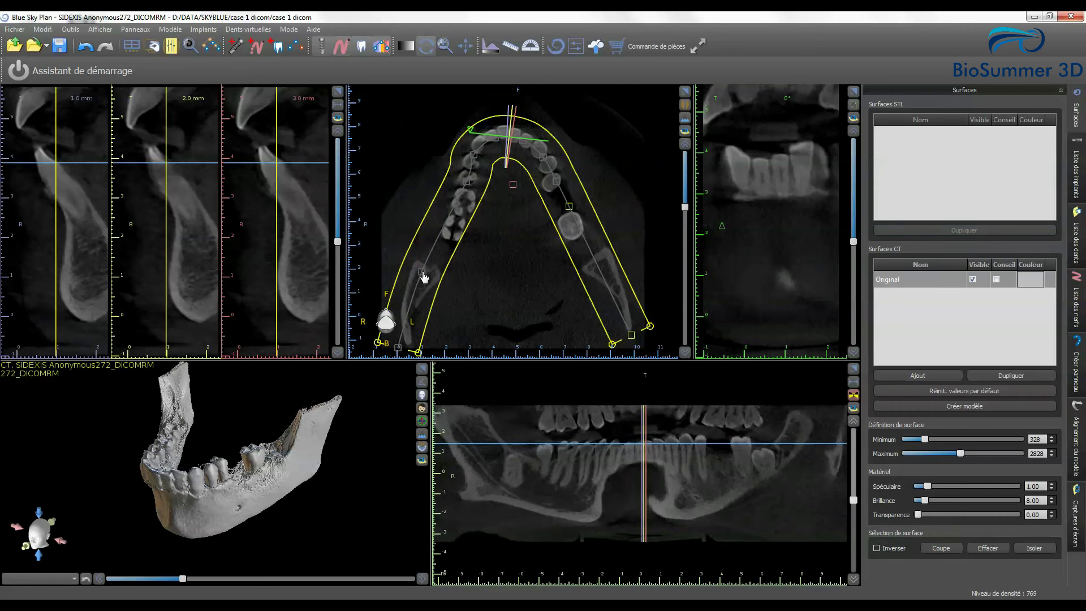
{"action": "left_click_drag", "start_coordinate": [468, 185], "coordinate": [459, 211]}
{"action": "left_click_drag", "start_coordinate": [569, 207], "coordinate": [572, 228]}
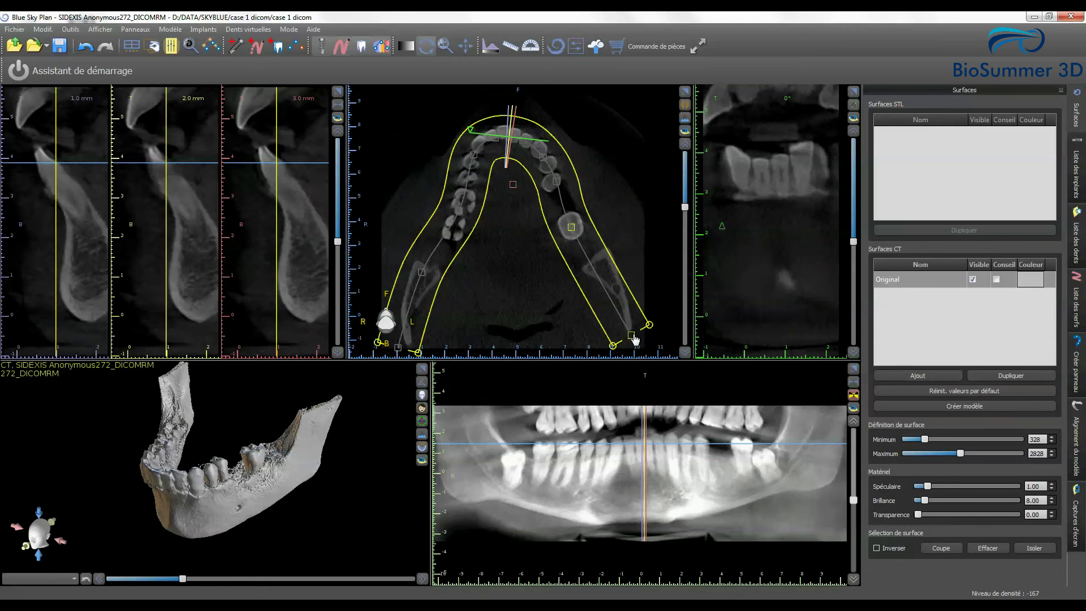
{"action": "left_click_drag", "start_coordinate": [650, 325], "coordinate": [638, 340]}
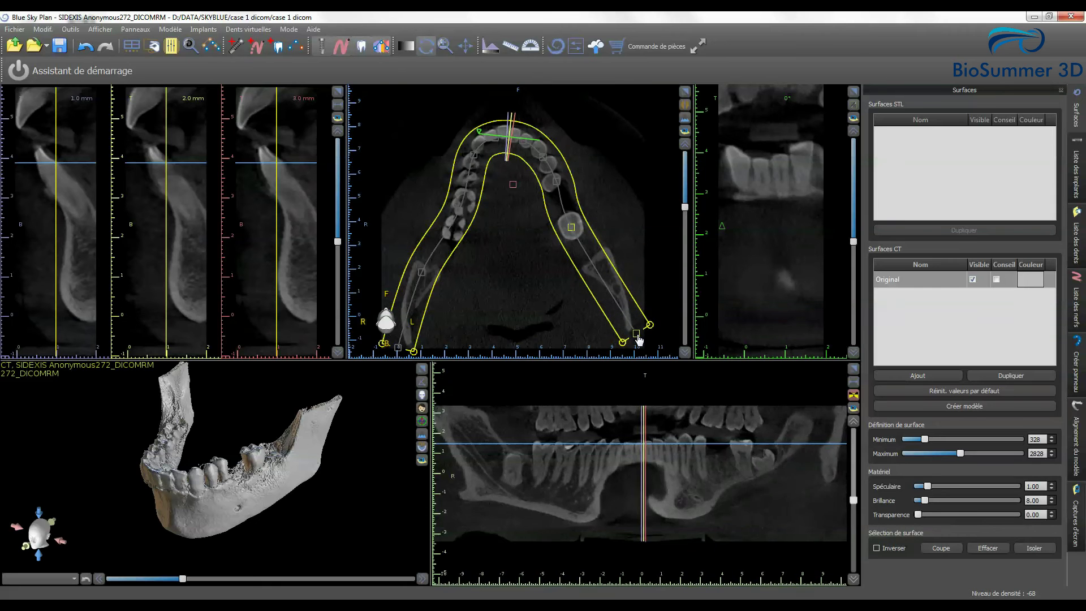
{"action": "left_click_drag", "start_coordinate": [556, 181], "coordinate": [552, 188]}
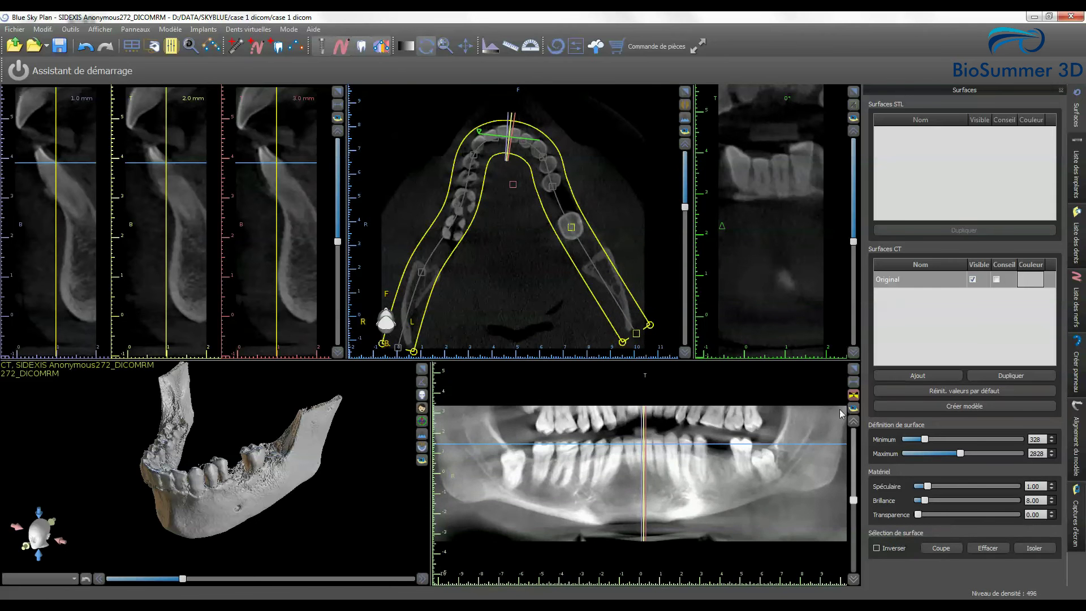
- Switch the panoramic view to slice mode and examine cross-sections at several positions along the front lower teeth
{"action": "left_click", "coordinate": [853, 396]}
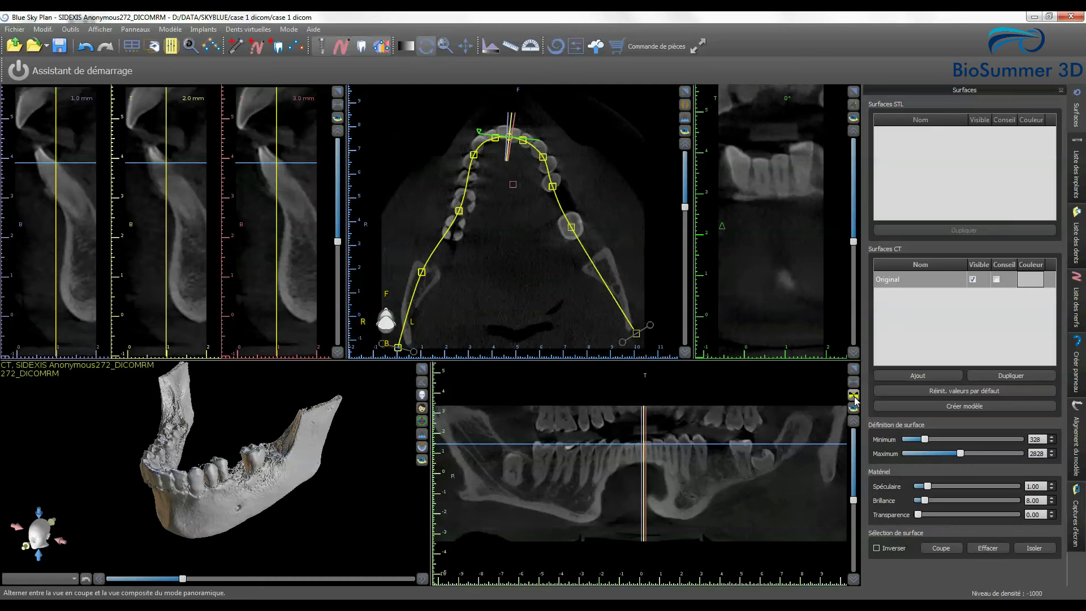
{"action": "left_click", "coordinate": [681, 458]}
{"action": "left_click", "coordinate": [651, 444]}
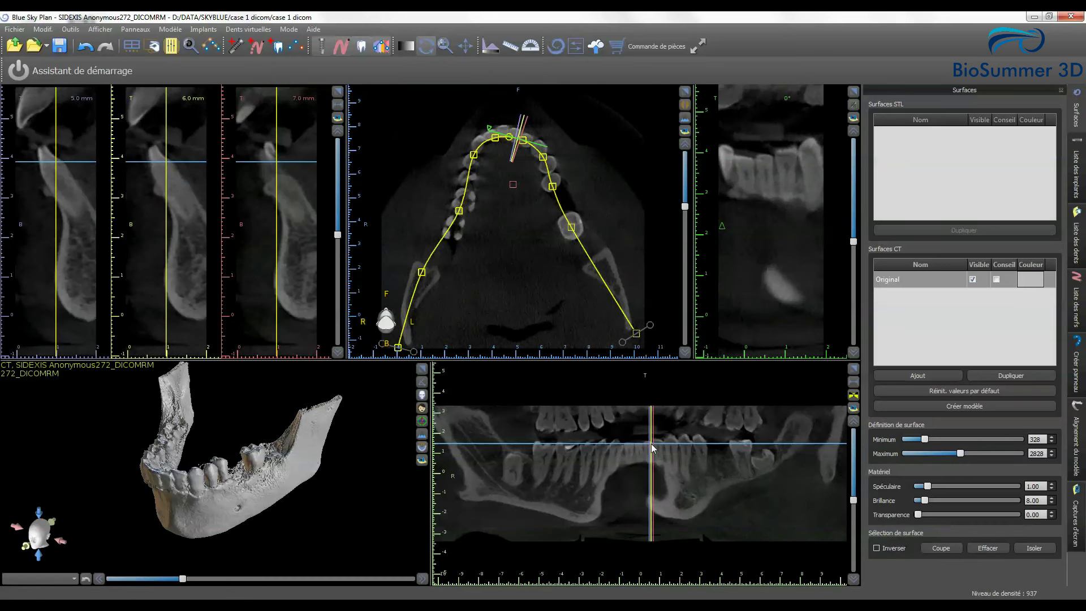
{"action": "left_click", "coordinate": [629, 451]}
{"action": "left_click", "coordinate": [674, 460]}
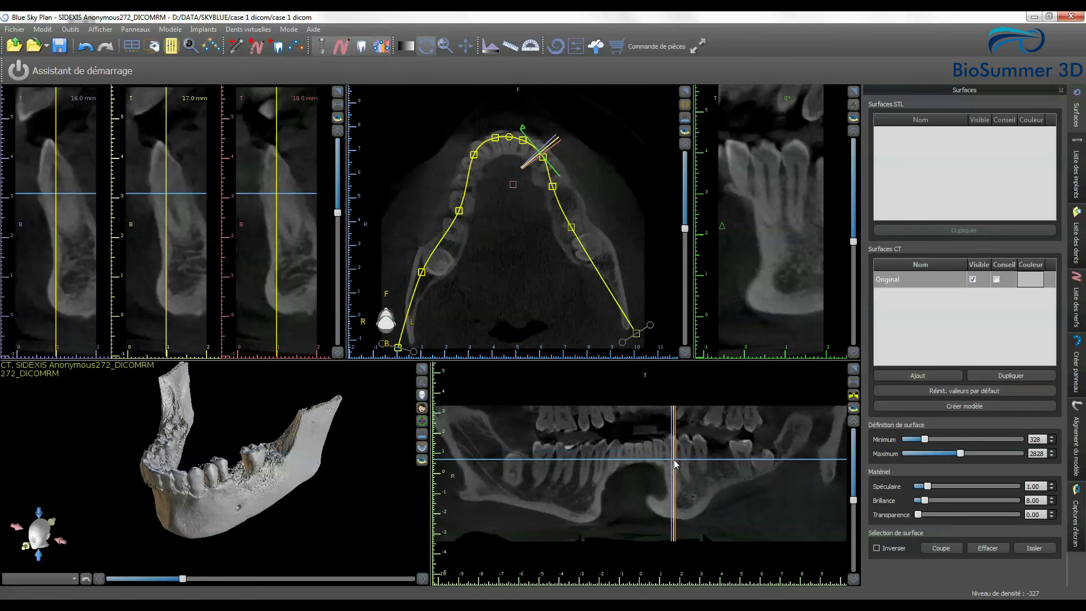
{"action": "left_click", "coordinate": [639, 449]}
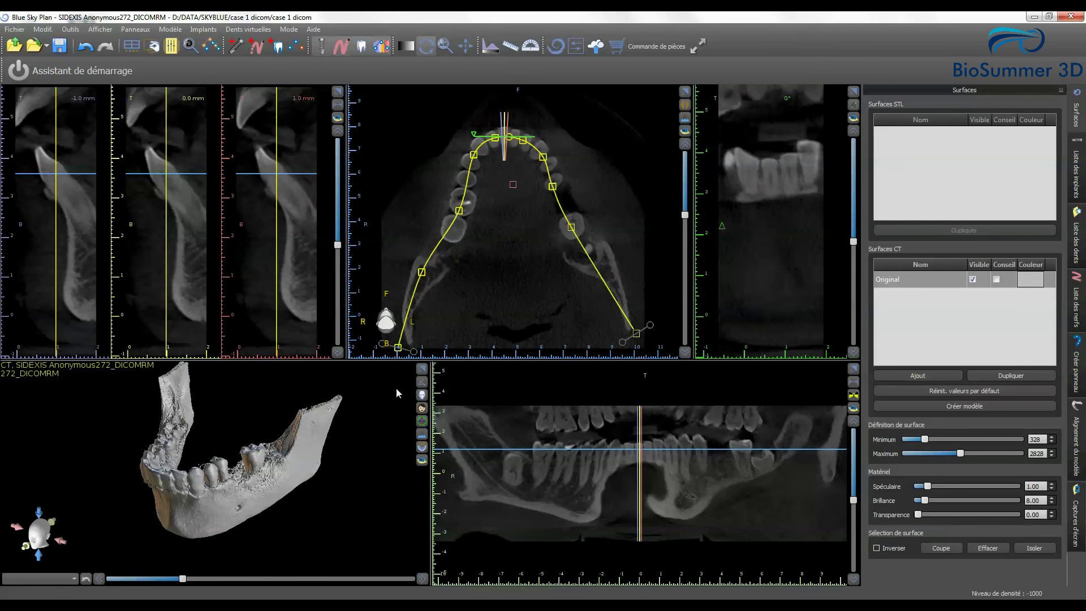
- In the enlarged 3D view, detect the left mandibular nerve from its mental foramen
{"action": "left_click", "coordinate": [421, 368]}
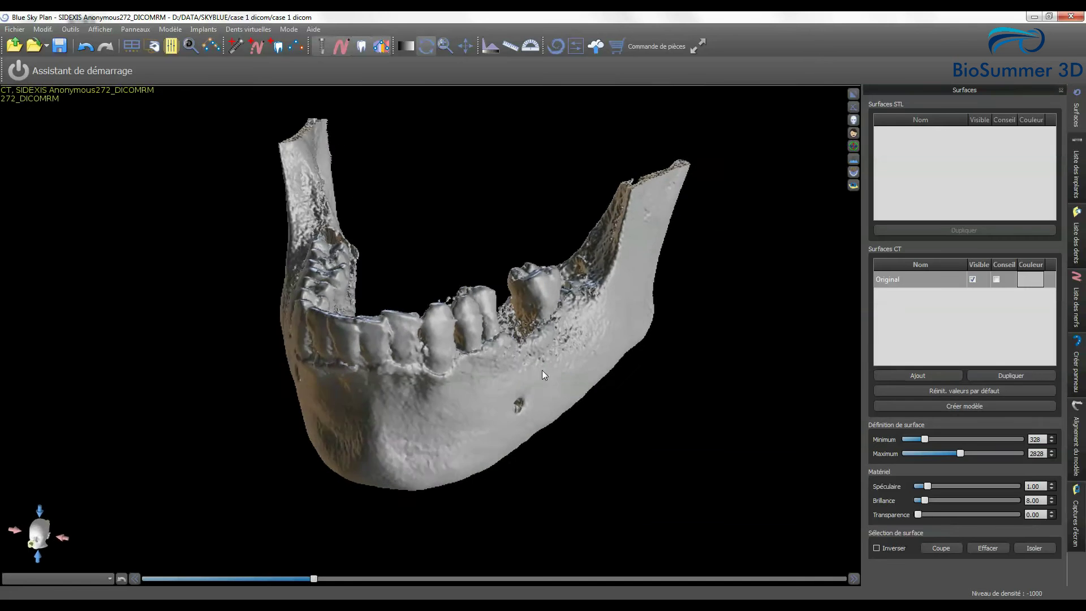
{"action": "left_click_drag", "start_coordinate": [542, 371], "coordinate": [498, 365]}
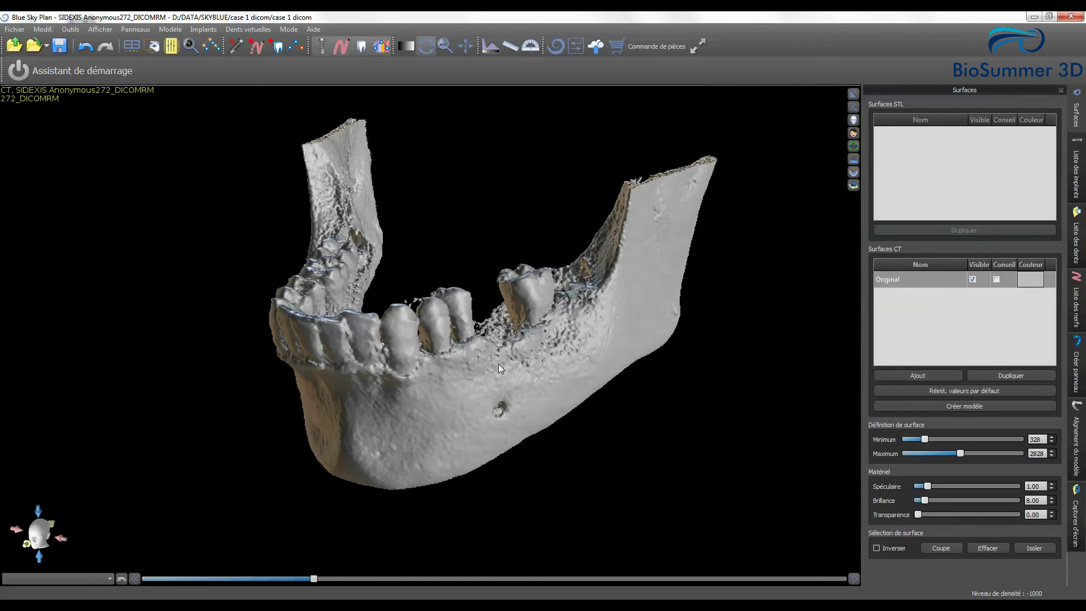
{"action": "left_click", "coordinate": [1077, 302]}
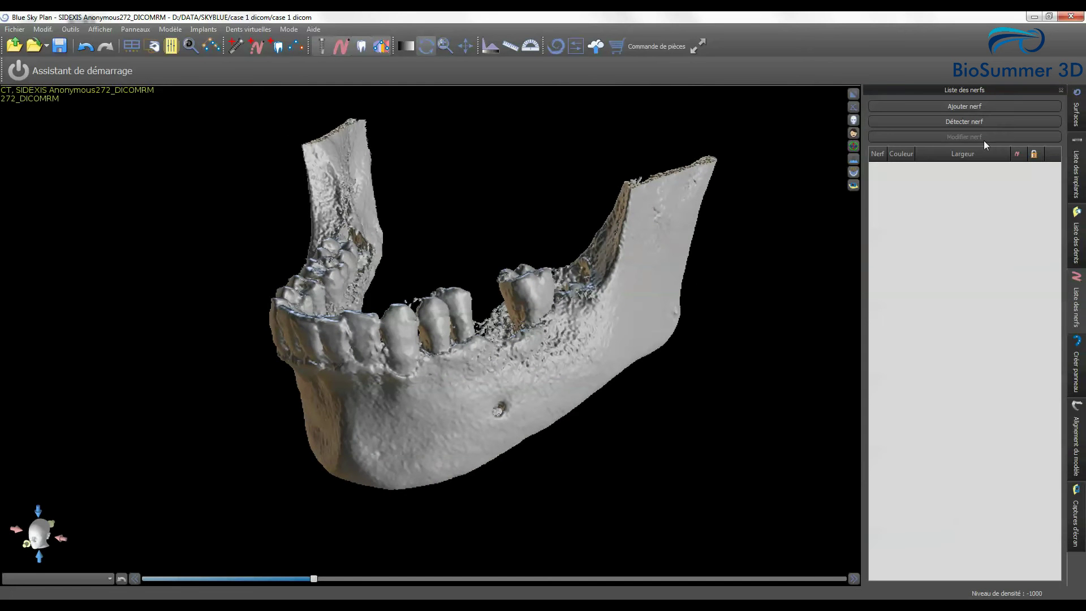
{"action": "left_click", "coordinate": [968, 126]}
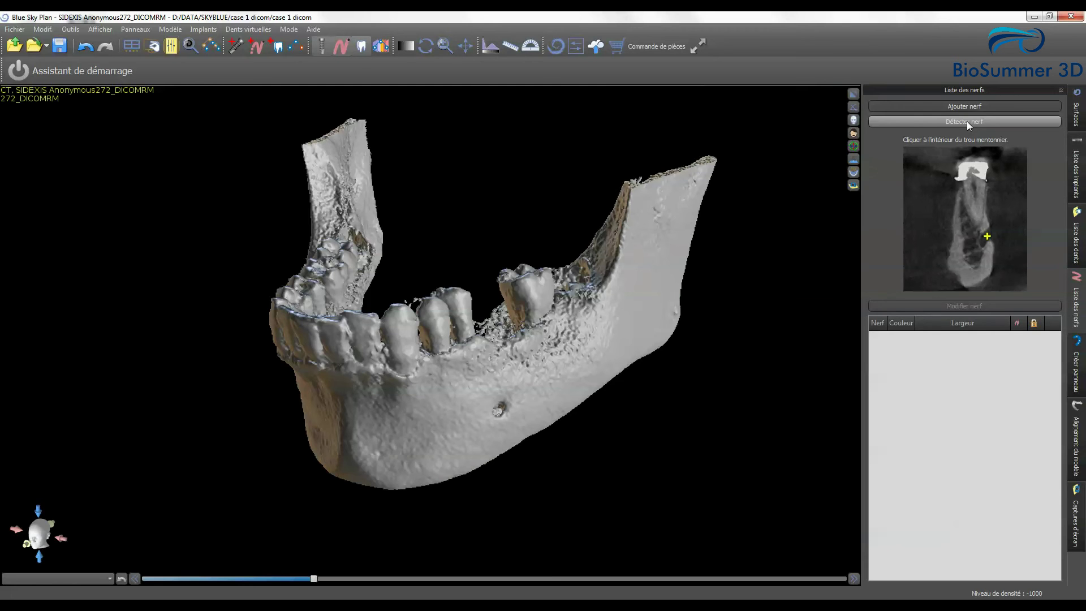
{"action": "left_click", "coordinate": [497, 411]}
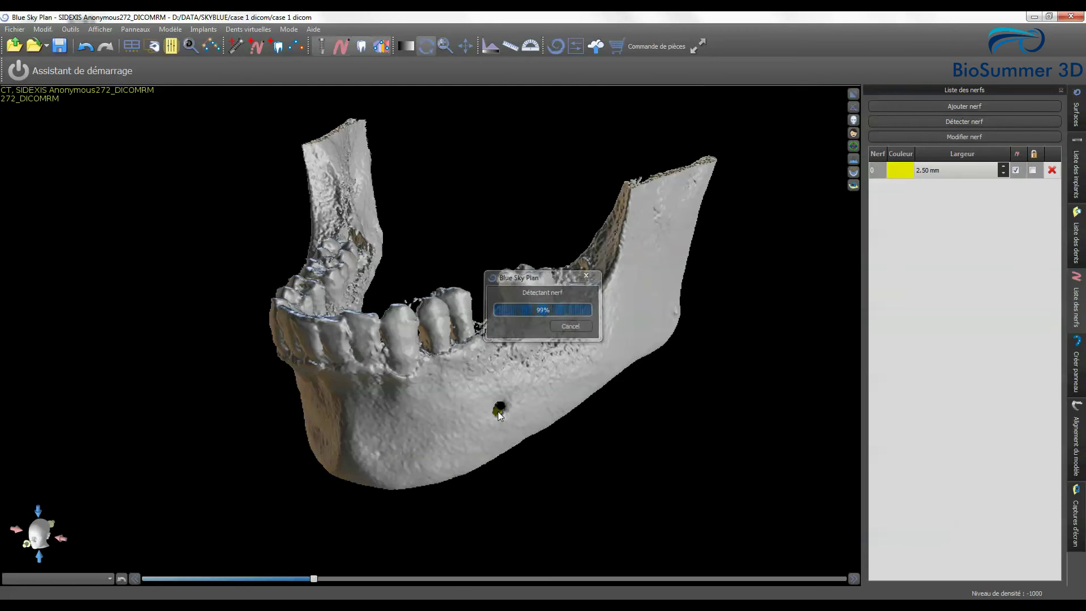
- Detect the right mandibular nerve from the mental foramen on the opposite side of the jaw
{"action": "left_click_drag", "start_coordinate": [395, 418], "coordinate": [751, 380]}
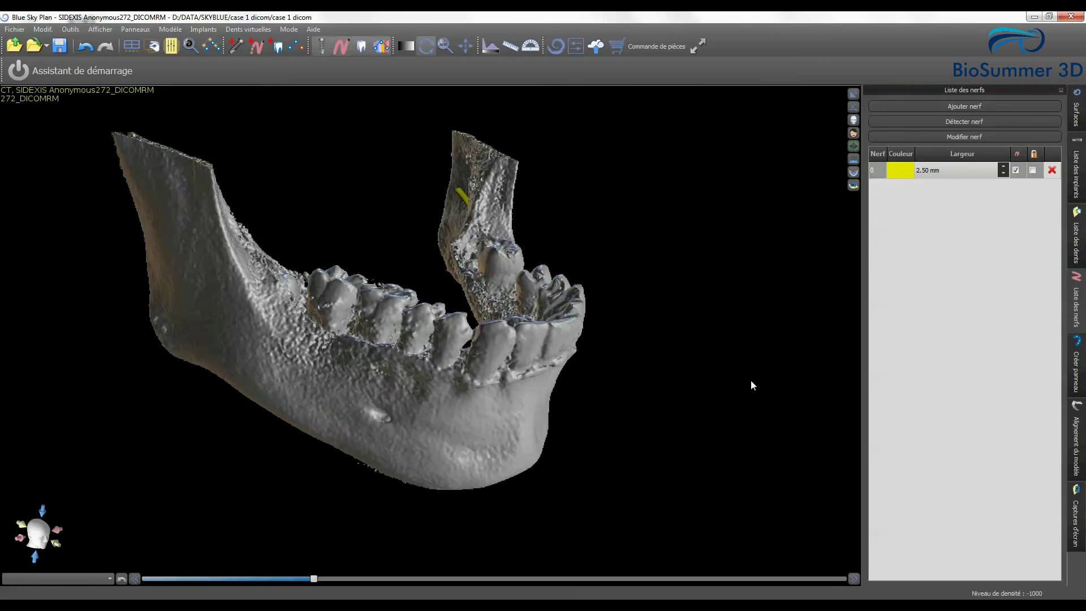
{"action": "left_click", "coordinate": [965, 121]}
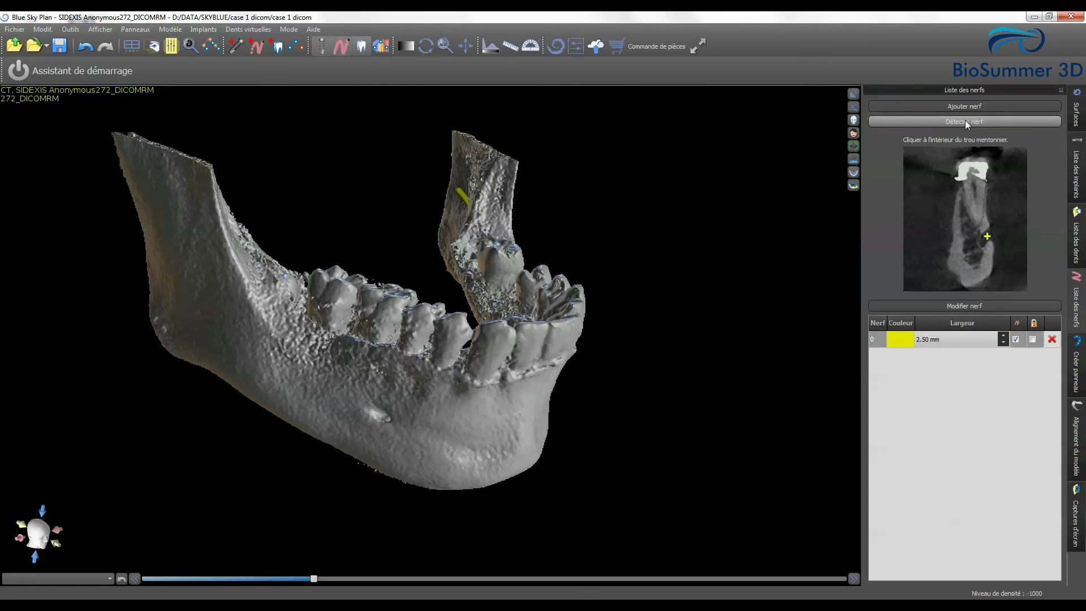
{"action": "left_click", "coordinate": [388, 418]}
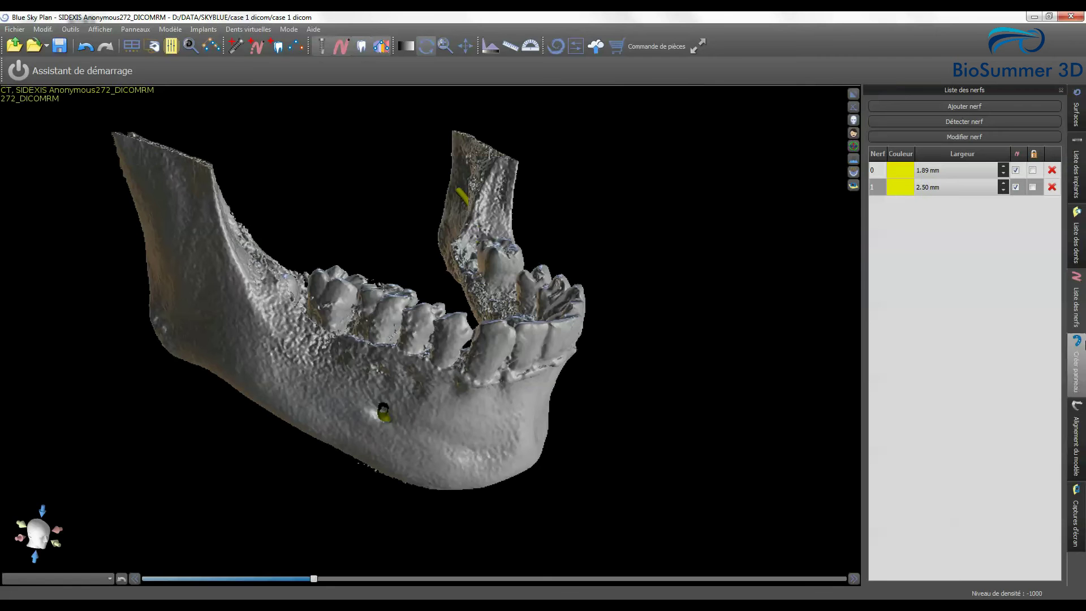
- Make the mandible surface transparent at 0.56, examine the course of both nerves from each side, and reset its transparency to 0.00
{"action": "left_click", "coordinate": [1076, 111]}
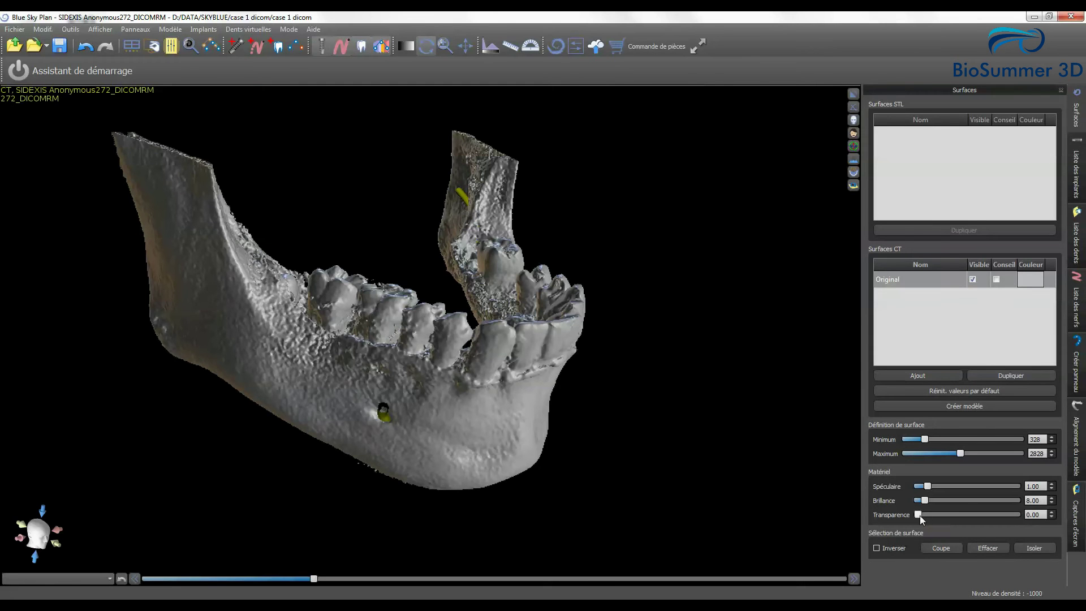
{"action": "left_click_drag", "start_coordinate": [918, 514], "coordinate": [972, 514]}
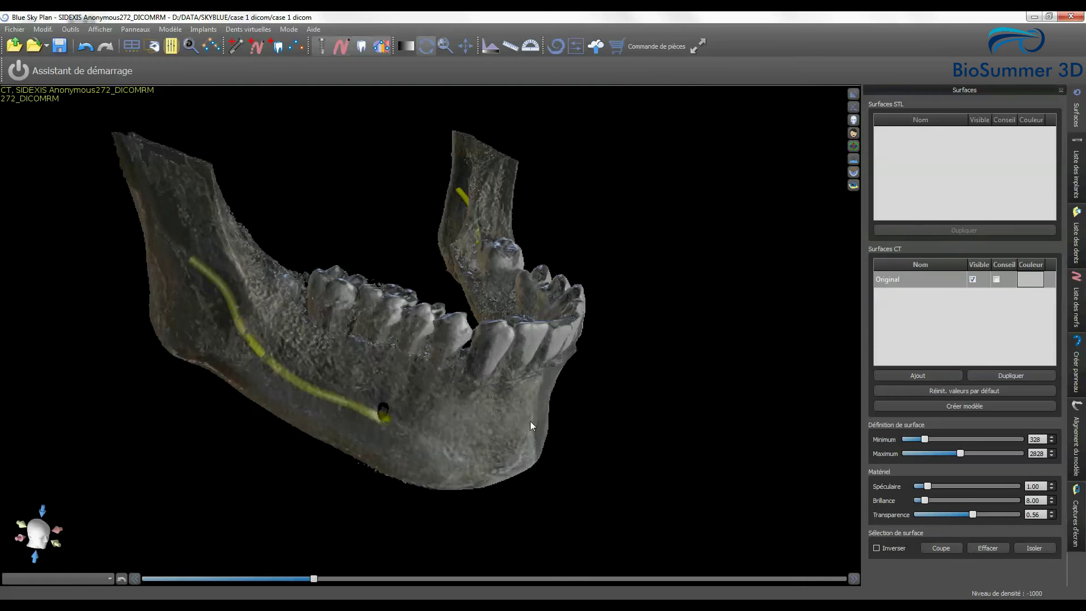
{"action": "left_click_drag", "start_coordinate": [530, 421], "coordinate": [350, 422]}
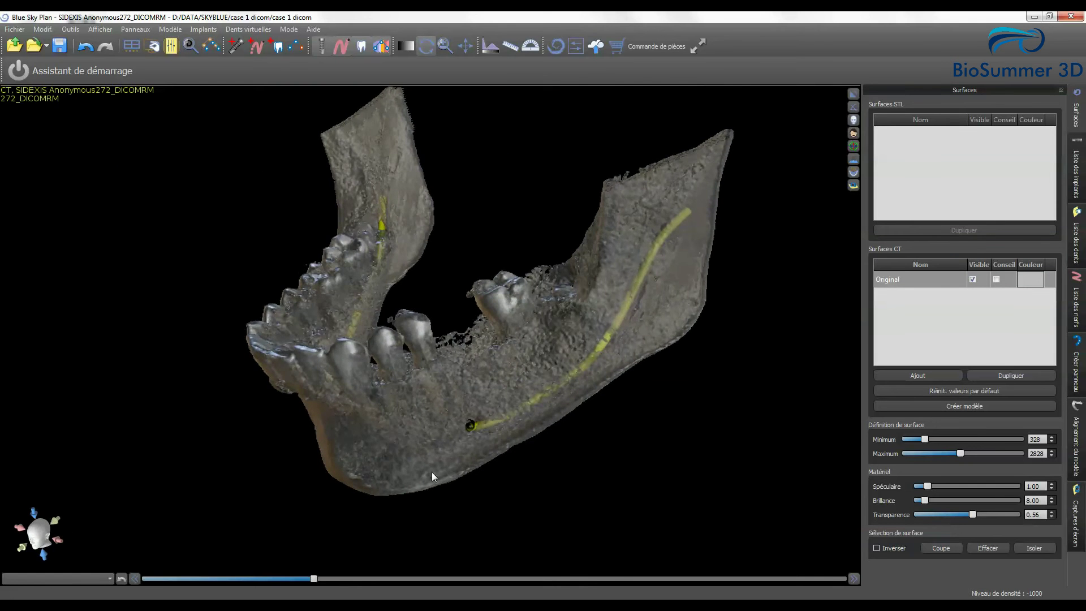
{"action": "left_click_drag", "start_coordinate": [432, 473], "coordinate": [480, 441]}
{"action": "left_click_drag", "start_coordinate": [972, 513], "coordinate": [900, 521]}
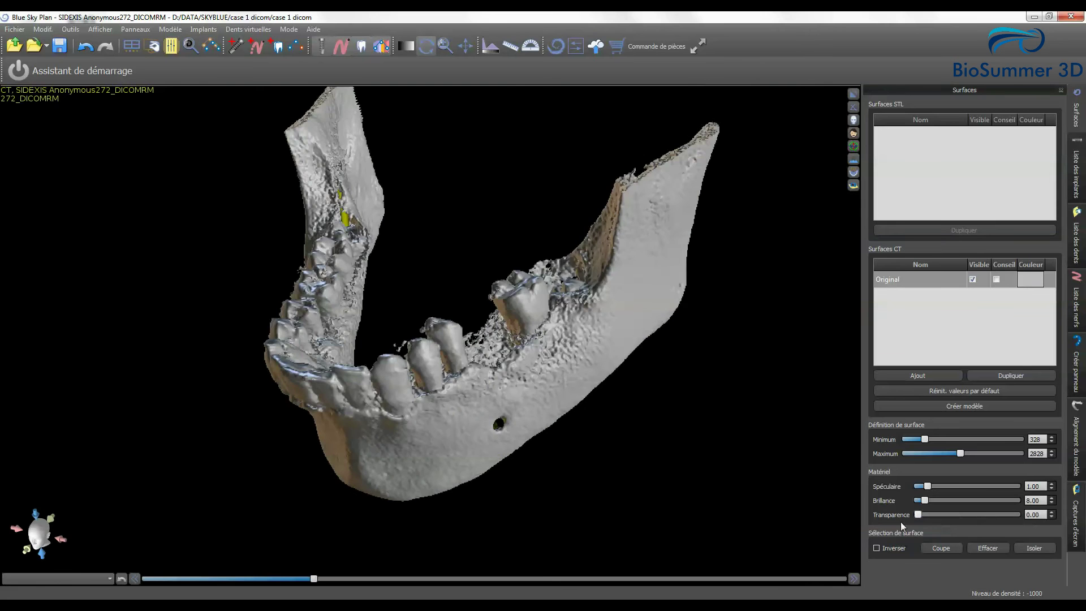
- Restore the multi-view layout and switch the panoramic view from slice mode back to the radiographic mode
{"action": "left_click", "coordinate": [853, 94]}
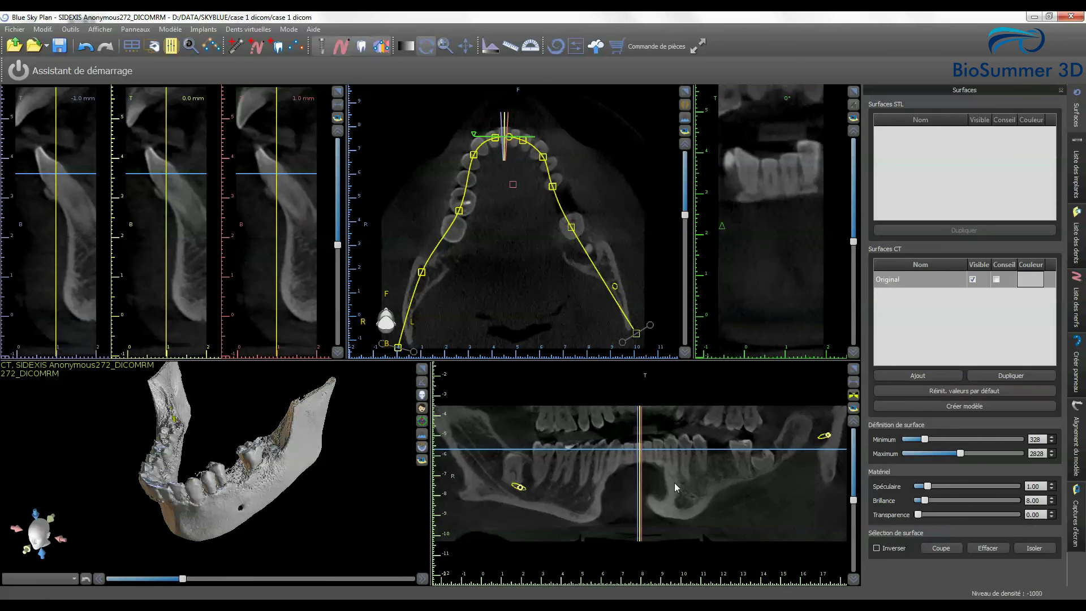
{"action": "left_click", "coordinate": [853, 395]}
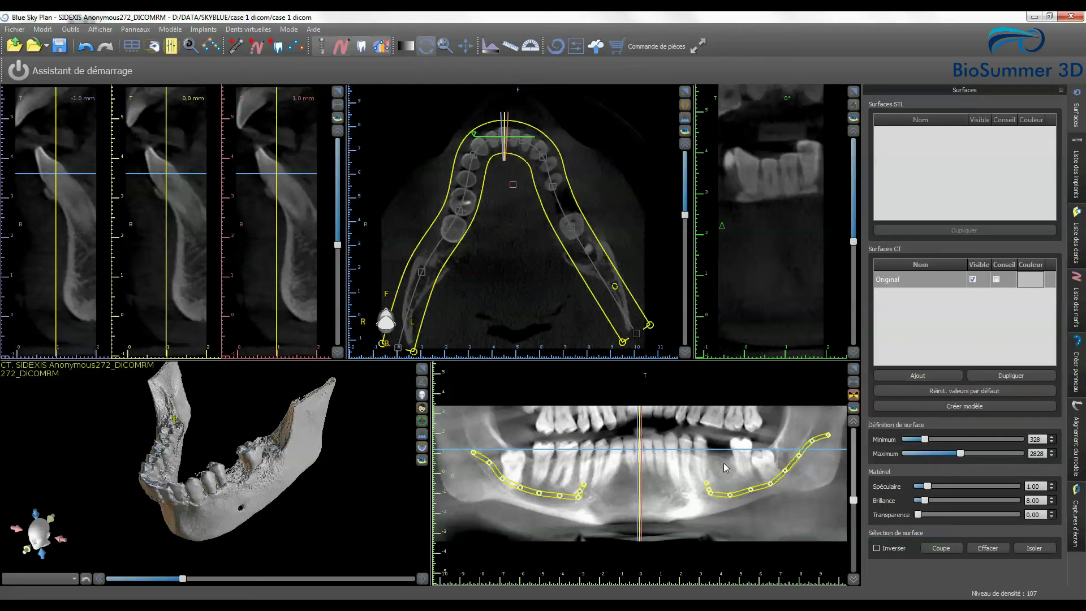
{"action": "left_click_drag", "start_coordinate": [184, 499], "coordinate": [166, 492]}
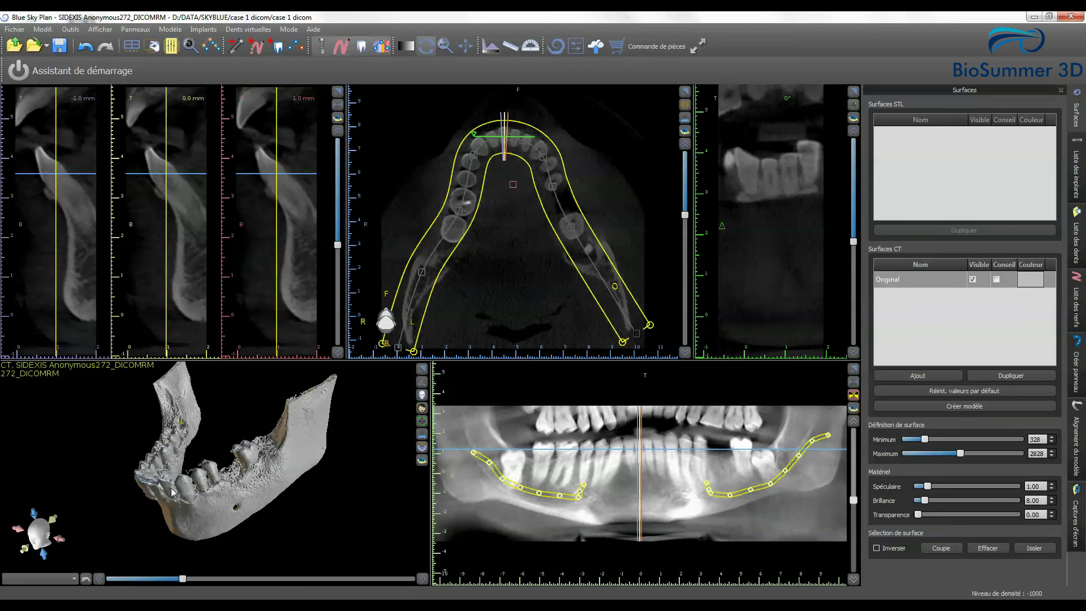
- Start adding a Left Mandibular First Molar from the Teeth caps set in medium size, with an implant included
{"action": "left_click", "coordinate": [1077, 243]}
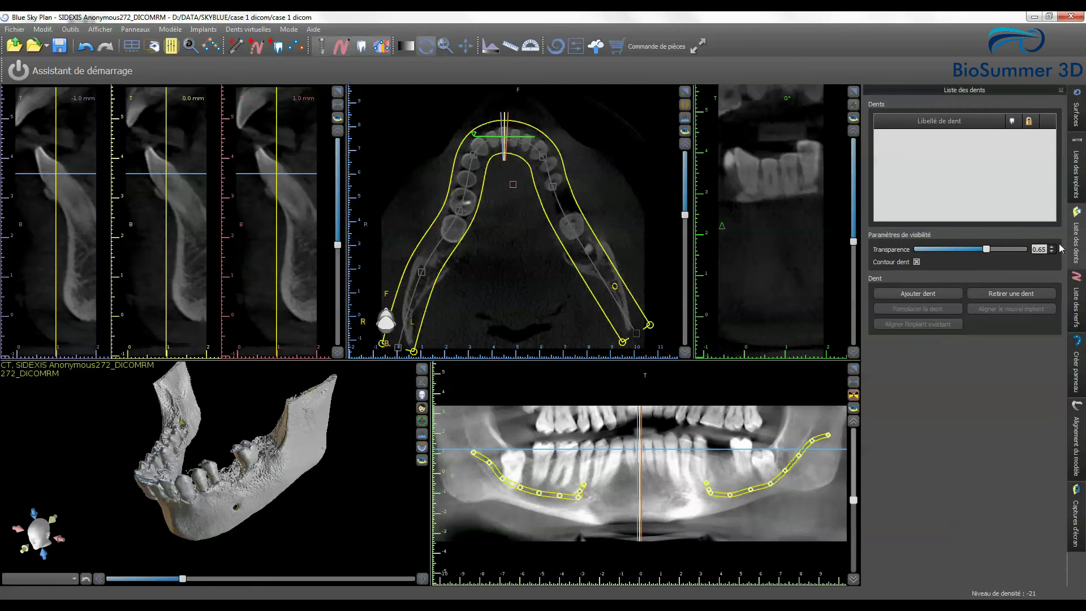
{"action": "left_click", "coordinate": [918, 294]}
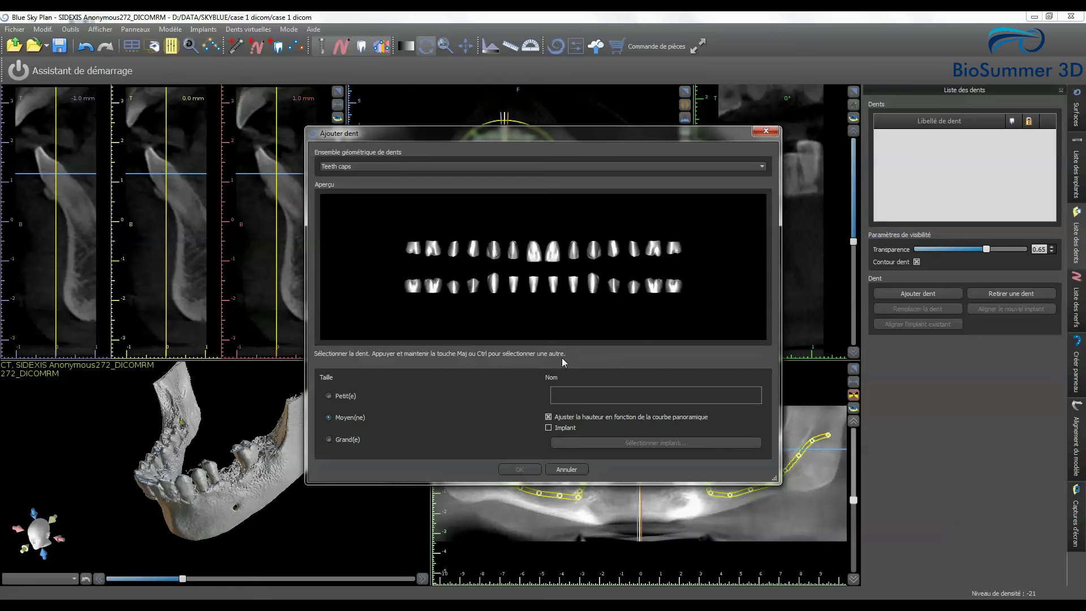
{"action": "left_click", "coordinate": [654, 288]}
{"action": "left_click", "coordinate": [548, 428]}
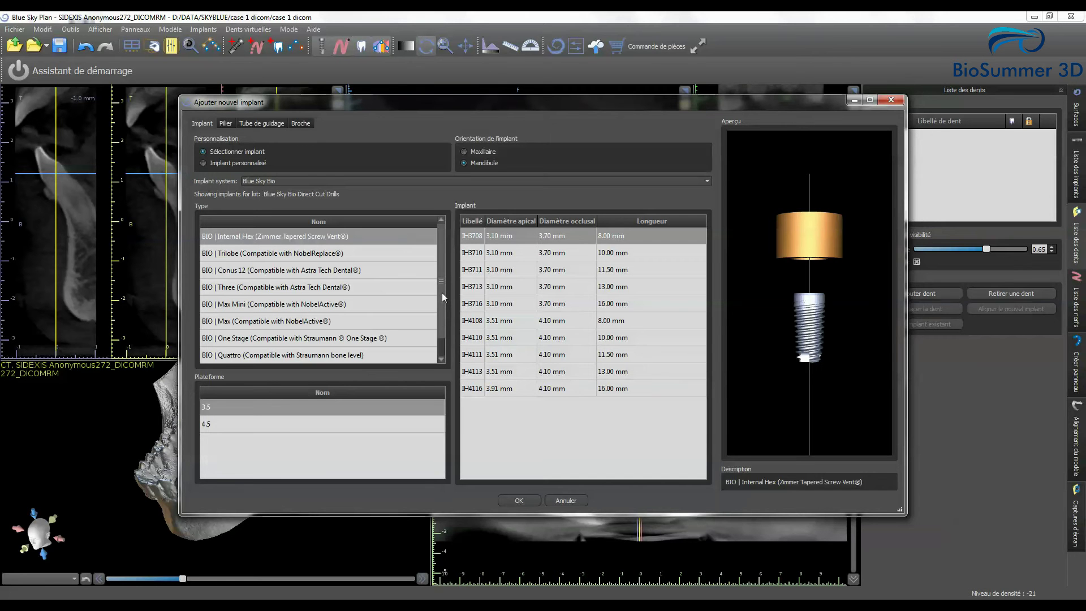
- Choose the Blue Sky Bio BIO | Max implant (Compatible with NobelActive) with platform 3.5 and length 11.50 mm
{"action": "left_click_drag", "start_coordinate": [442, 292], "coordinate": [442, 315]}
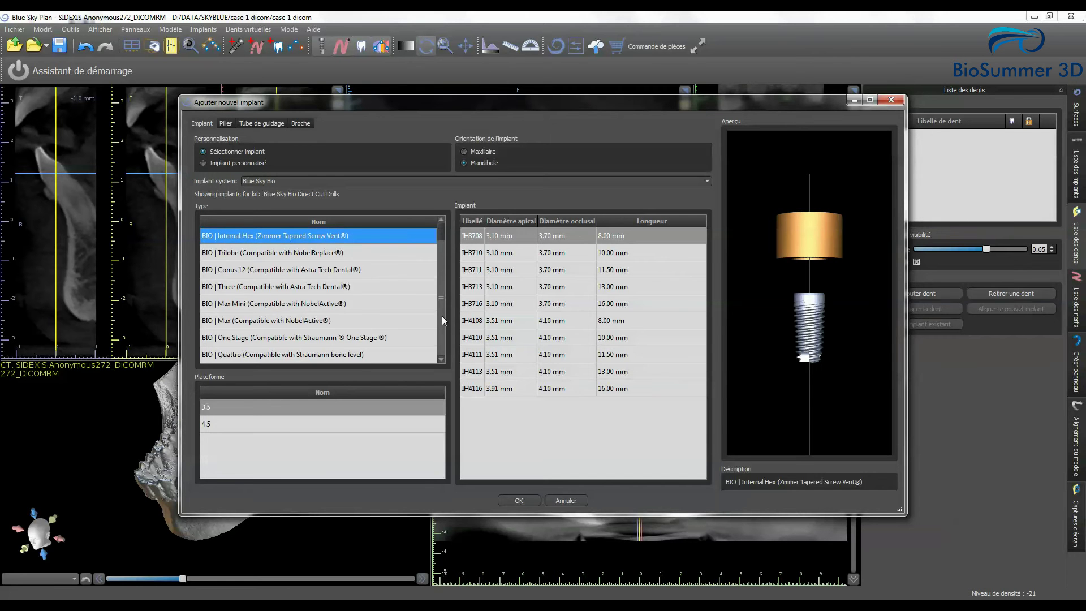
{"action": "left_click", "coordinate": [288, 322]}
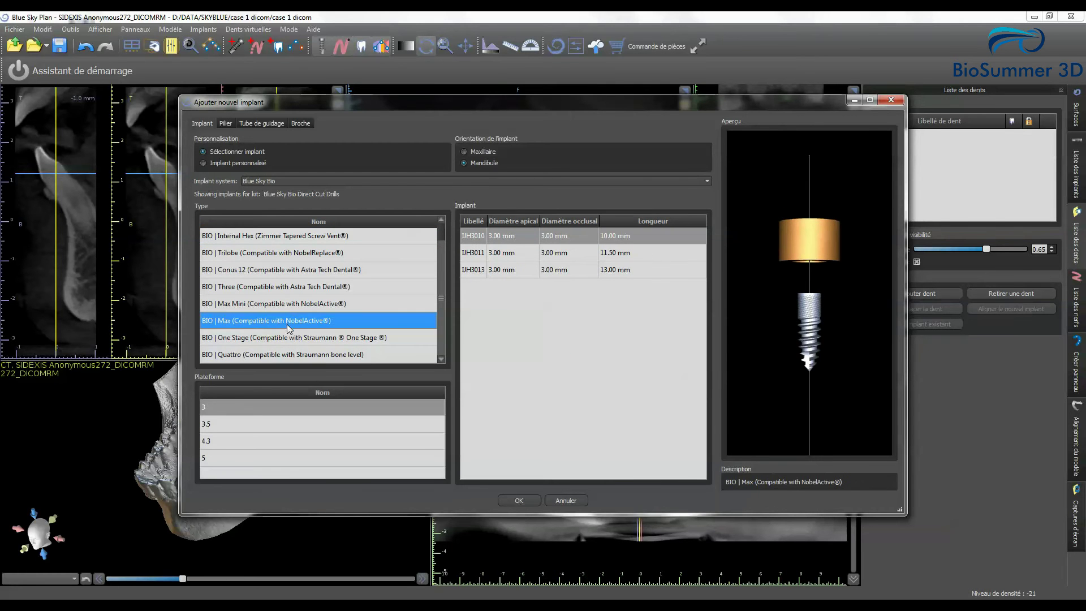
{"action": "left_click", "coordinate": [216, 423]}
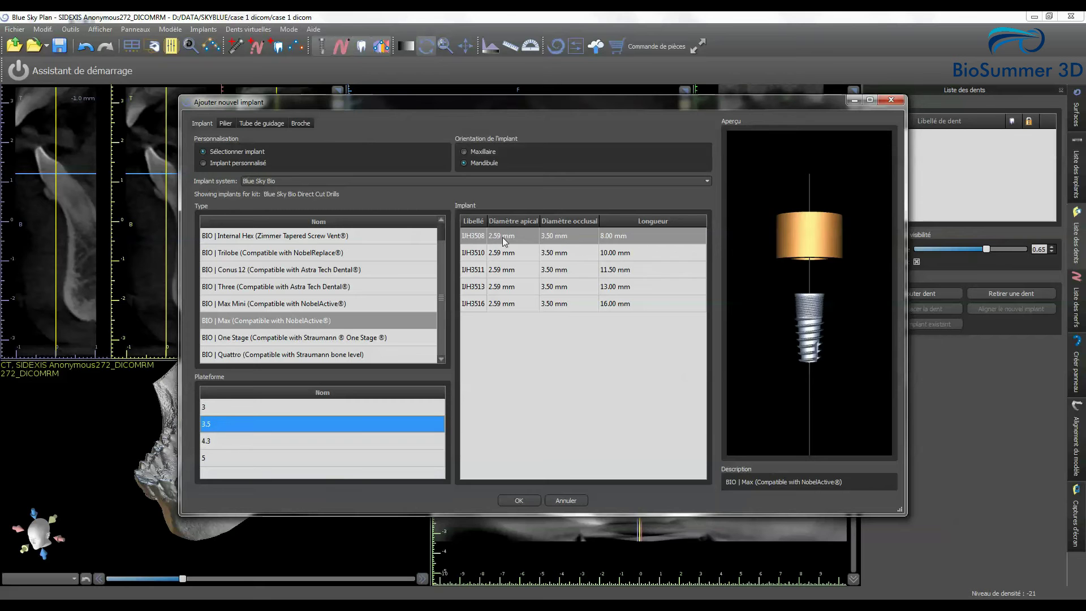
{"action": "left_click", "coordinate": [505, 270]}
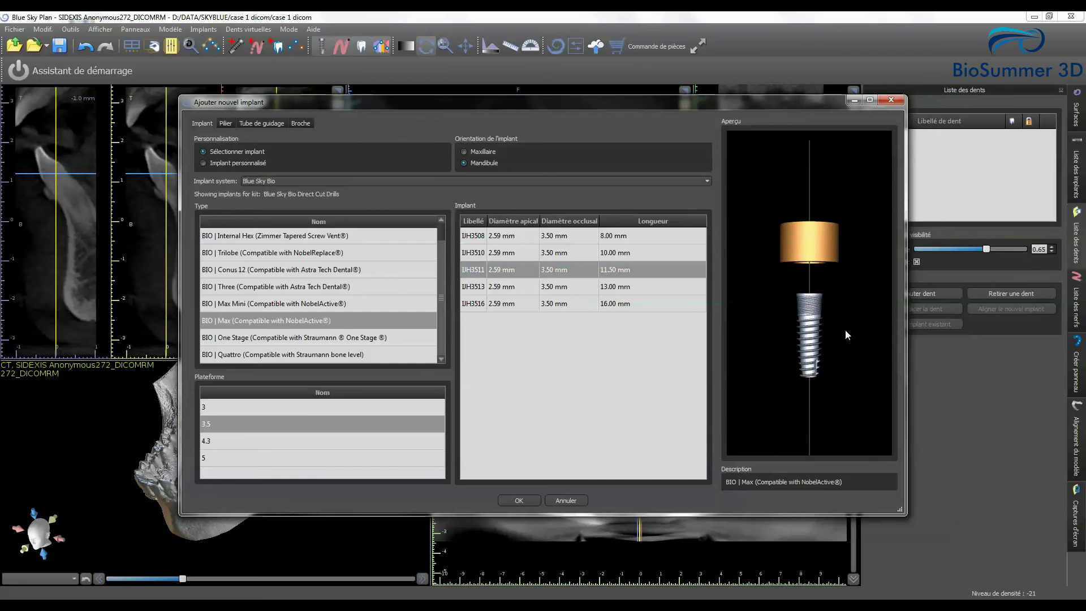
- Examine the implant and its guide tube in the preview, including the guide tube settings
{"action": "left_click_drag", "start_coordinate": [845, 330], "coordinate": [820, 282]}
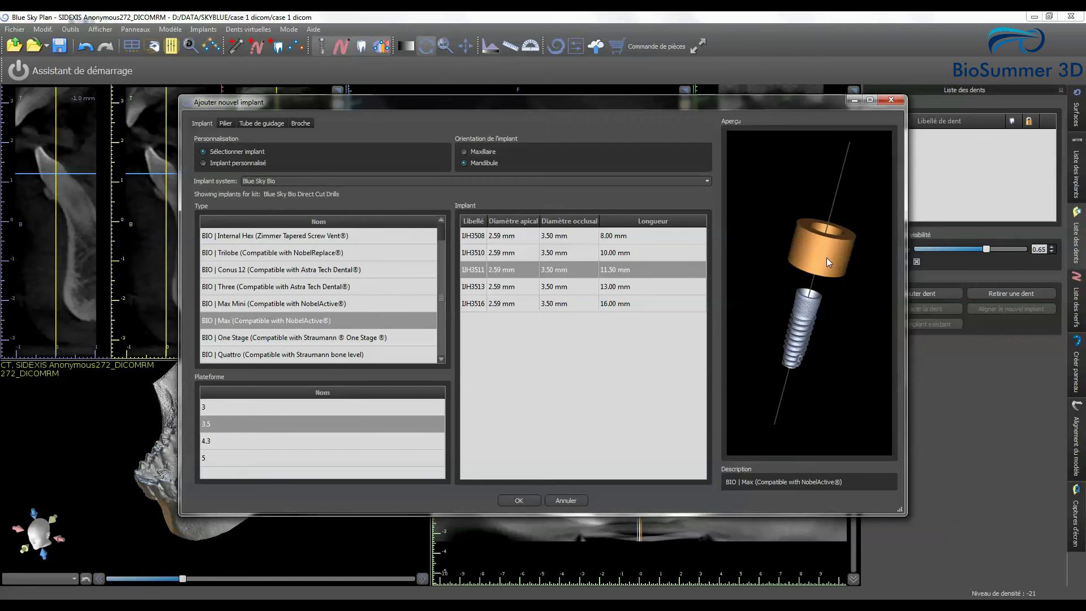
{"action": "left_click", "coordinate": [268, 121]}
{"action": "mouse_move", "coordinate": [818, 295]}
{"action": "left_mouse_down"}
{"action": "mouse_move", "coordinate": [821, 244]}
{"action": "mouse_move", "coordinate": [816, 283]}
{"action": "left_mouse_up"}
{"action": "left_click", "coordinate": [202, 123]}
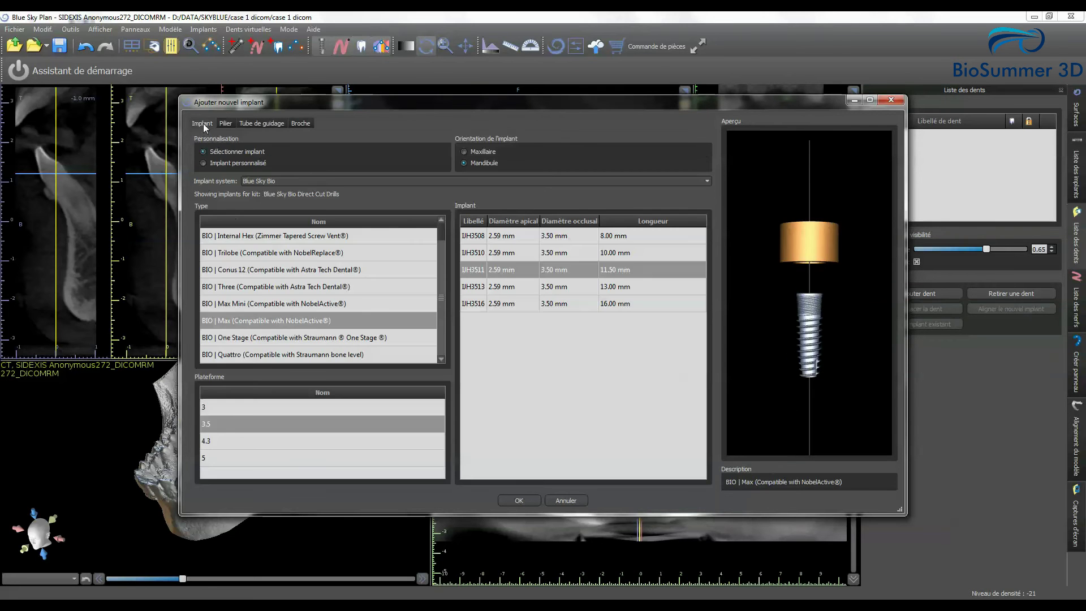
- Confirm the implant and molar, place them in the gap of the lower left arch, and tilt the implant to follow the bone
{"action": "left_click", "coordinate": [521, 499]}
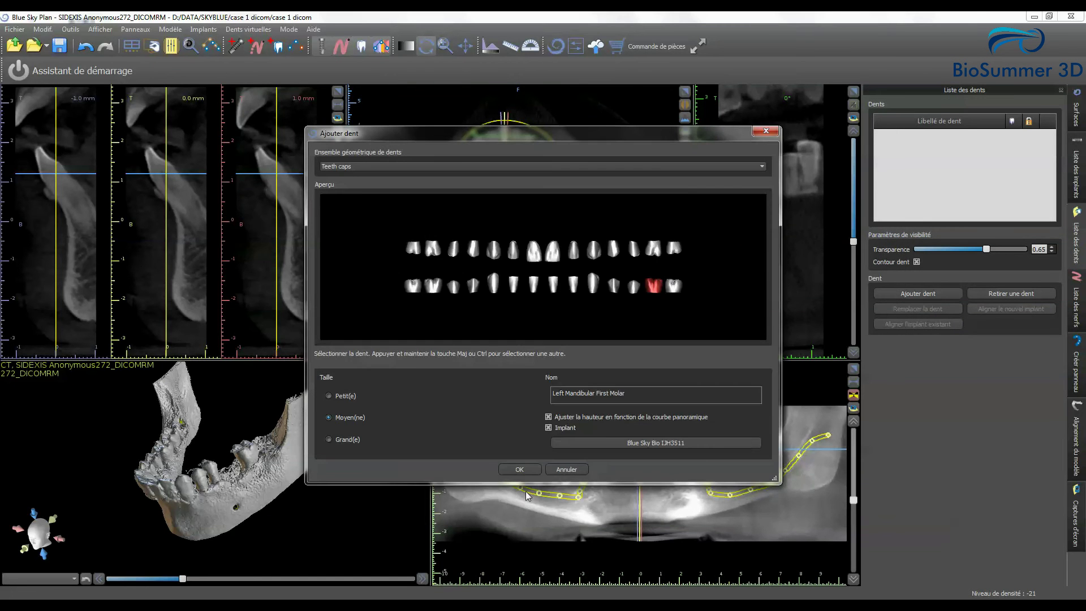
{"action": "left_click", "coordinate": [534, 471]}
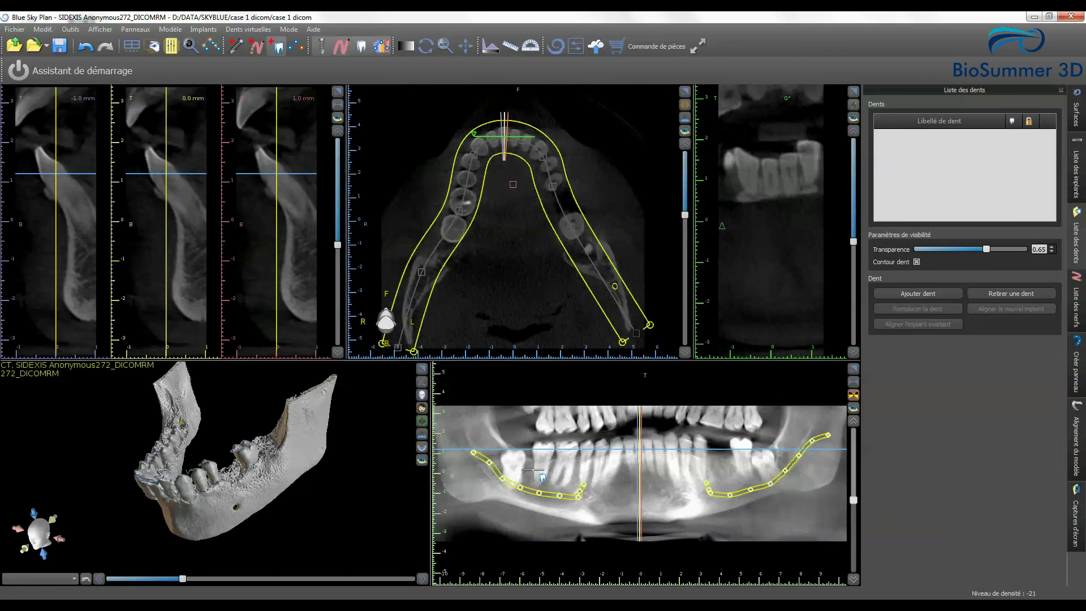
{"action": "left_click", "coordinate": [719, 455]}
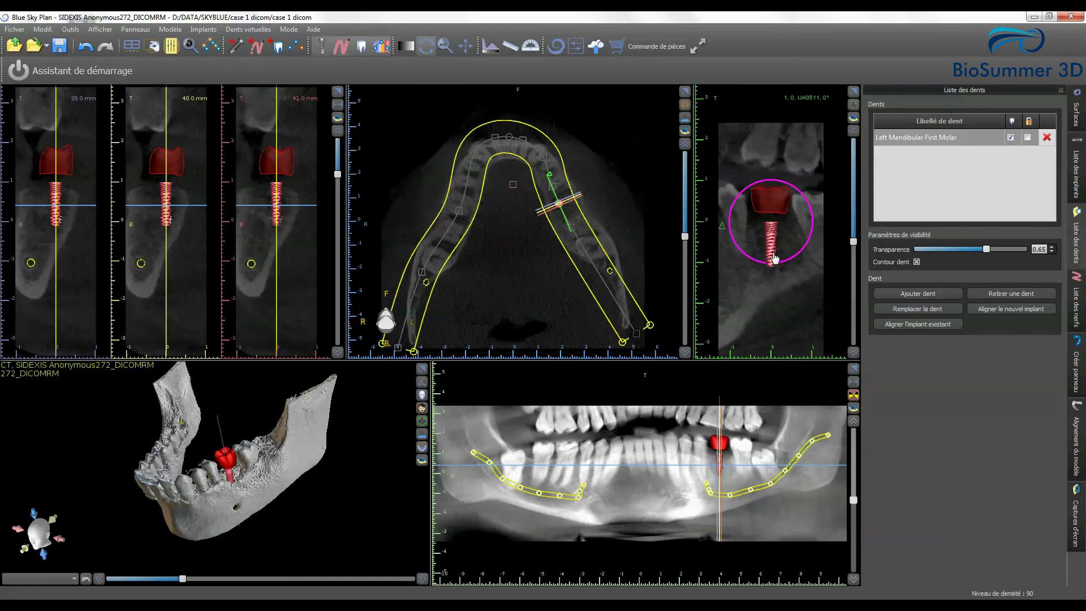
{"action": "left_click_drag", "start_coordinate": [787, 263], "coordinate": [791, 264]}
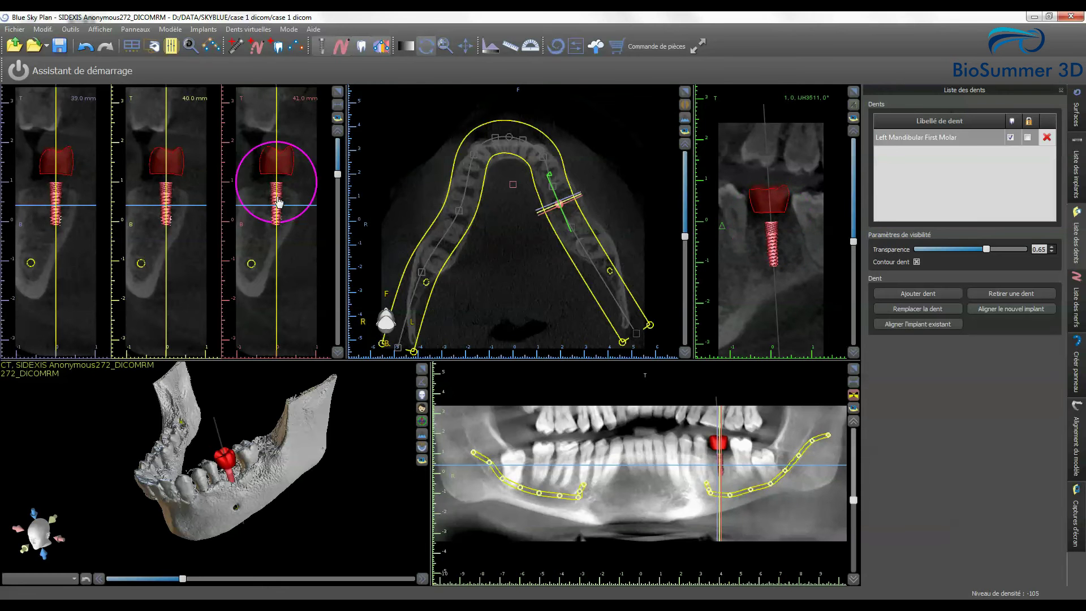
{"action": "left_click_drag", "start_coordinate": [277, 199], "coordinate": [306, 209]}
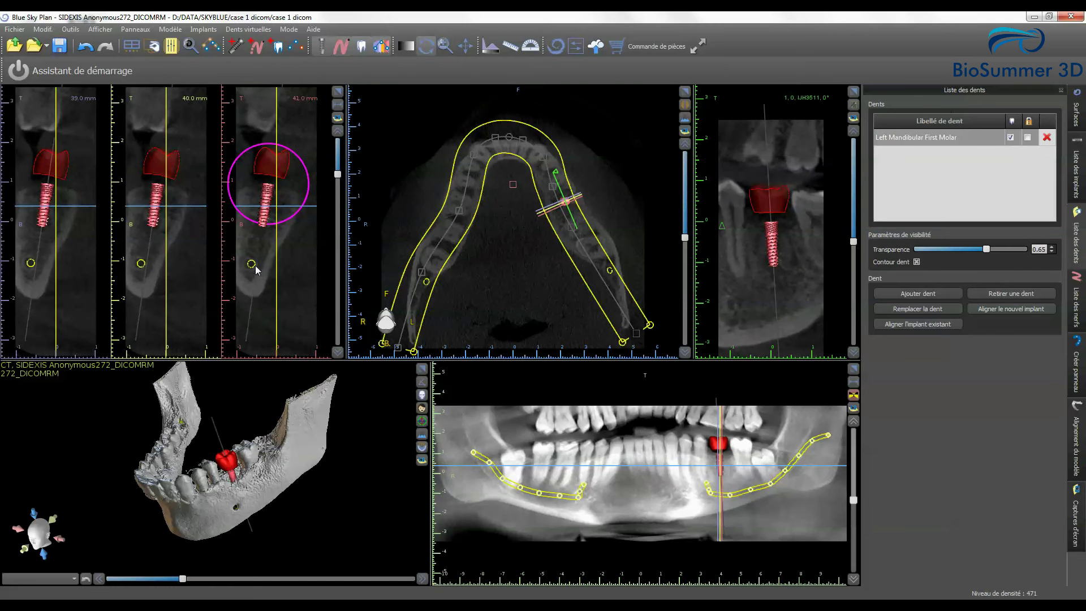
- Examine the molar crown and implant from above and from the side in the enlarged 3D view
{"action": "left_click", "coordinate": [422, 369]}
{"action": "left_click_drag", "start_coordinate": [541, 405], "coordinate": [494, 479]}
{"action": "mouse_move", "coordinate": [447, 337]}
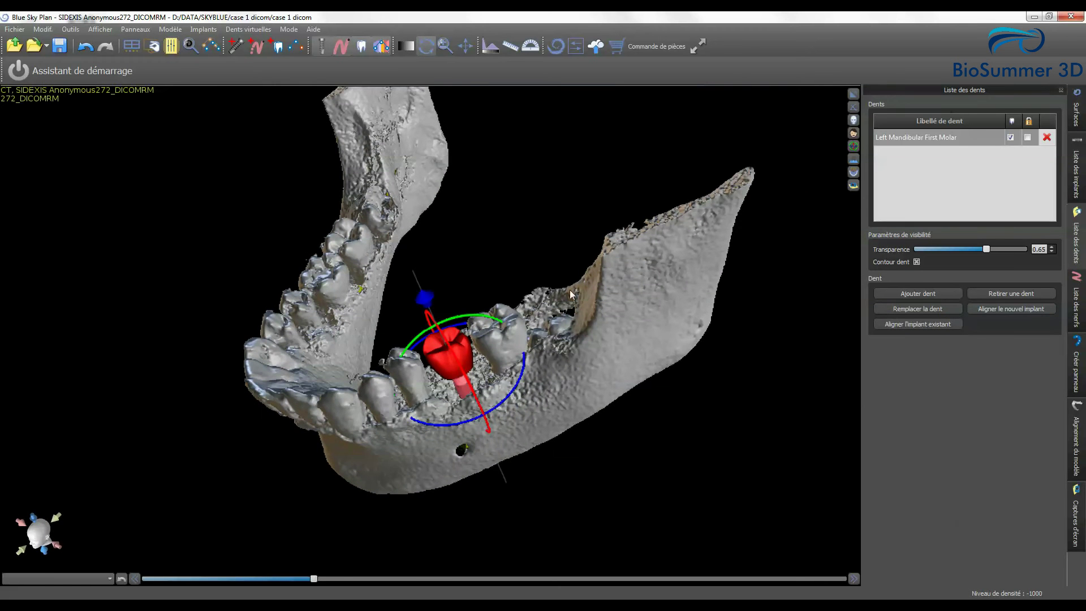
{"action": "left_click_drag", "start_coordinate": [477, 363], "coordinate": [592, 474]}
{"action": "mouse_move", "coordinate": [435, 430]}
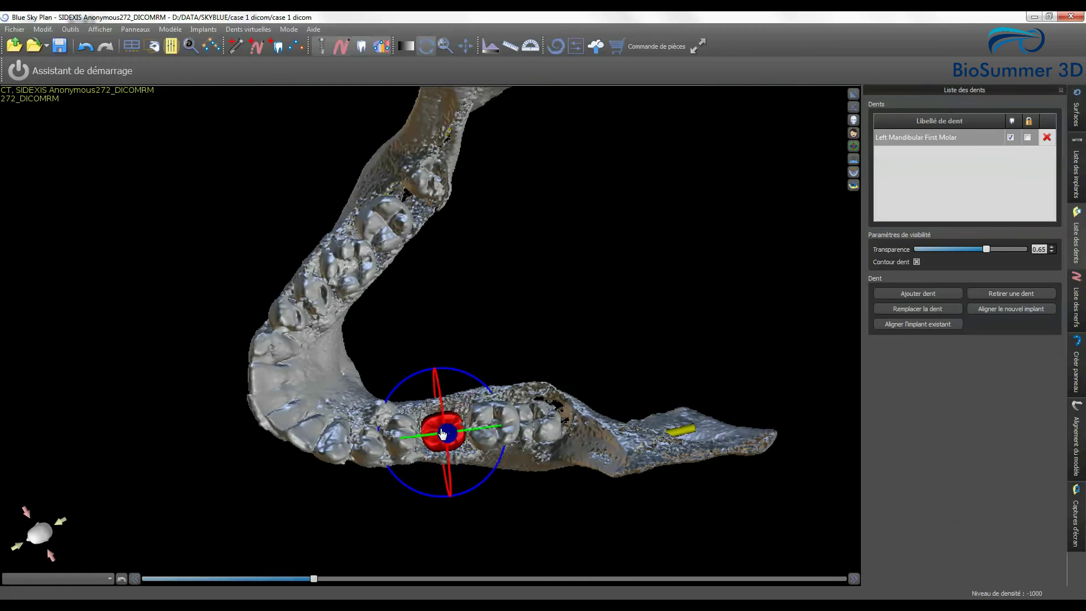
{"action": "left_click_drag", "start_coordinate": [431, 430], "coordinate": [430, 429]}
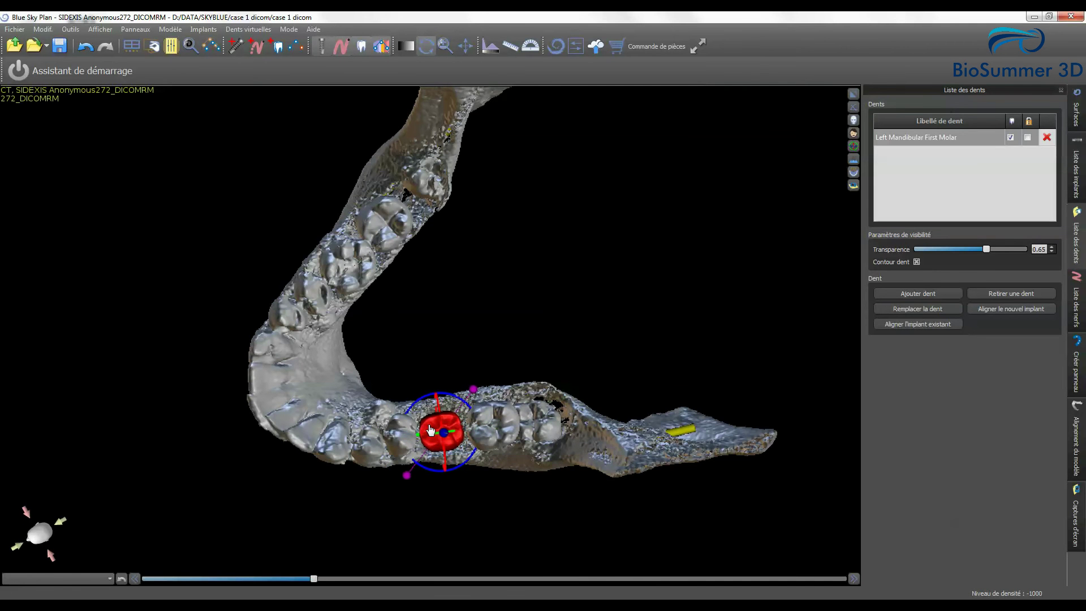
{"action": "left_click_drag", "start_coordinate": [496, 500], "coordinate": [682, 441]}
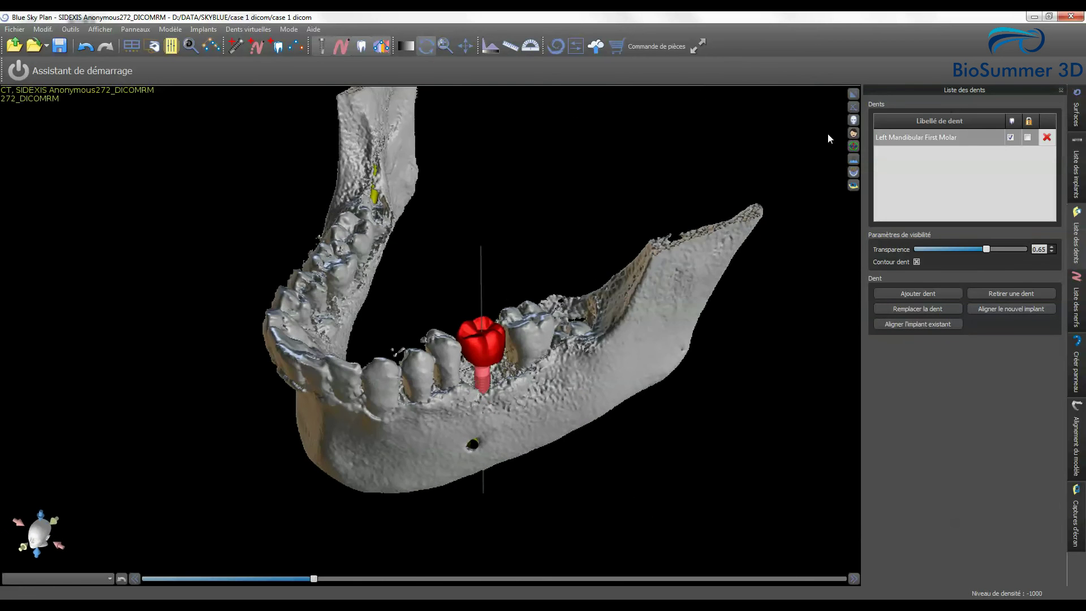
- Restore the multi-view layout and hide the Left Mandibular First Molar crown
{"action": "left_click", "coordinate": [853, 95]}
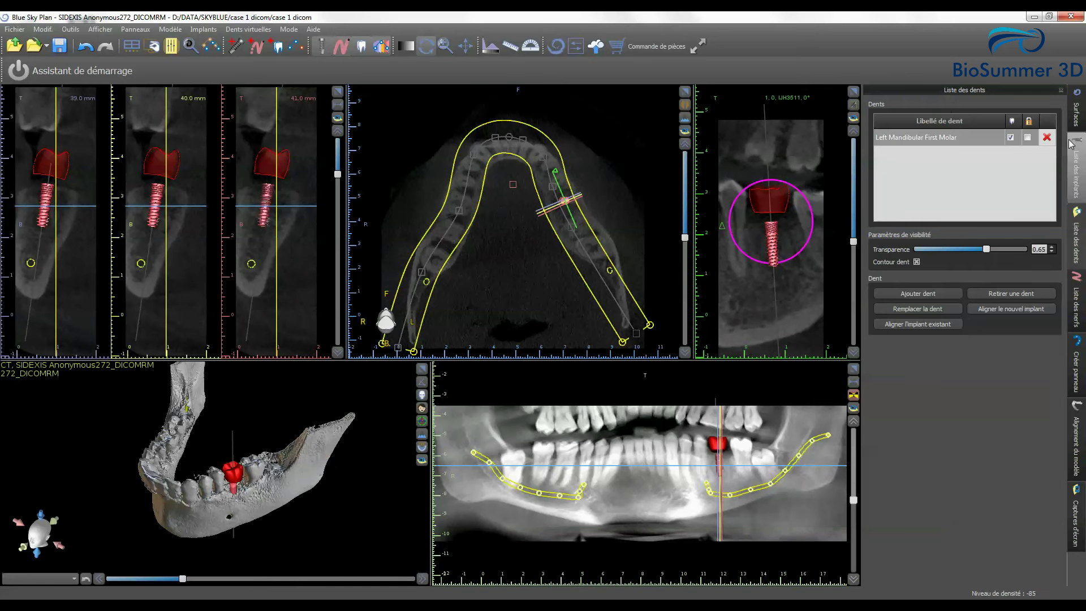
{"action": "left_click", "coordinate": [1011, 137]}
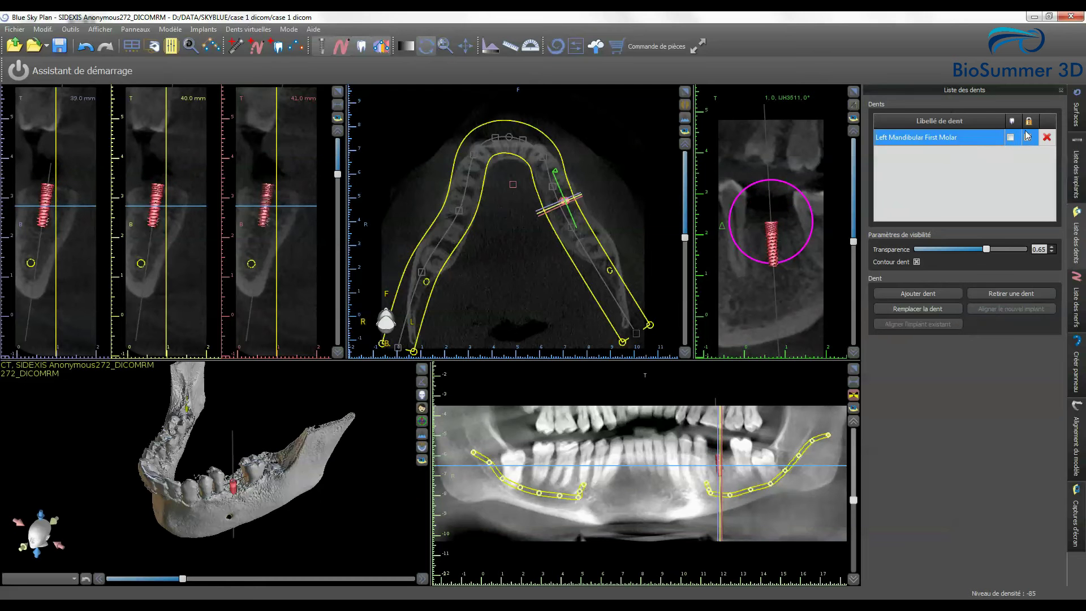
- Show the guide tube of the planned implant and lock the implant's position
{"action": "left_click", "coordinate": [1076, 170]}
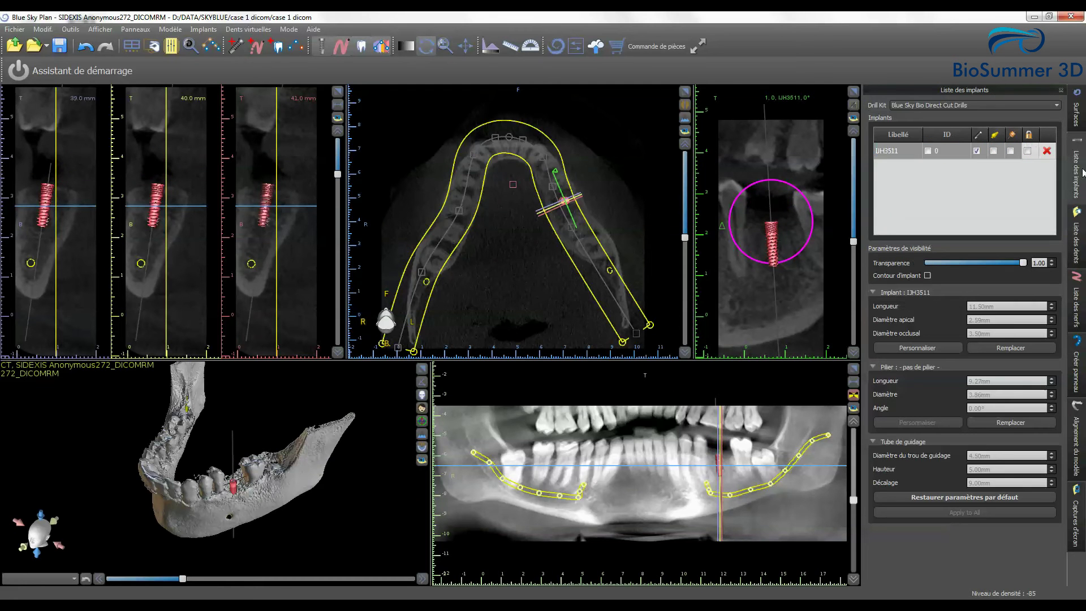
{"action": "left_click", "coordinate": [1011, 151]}
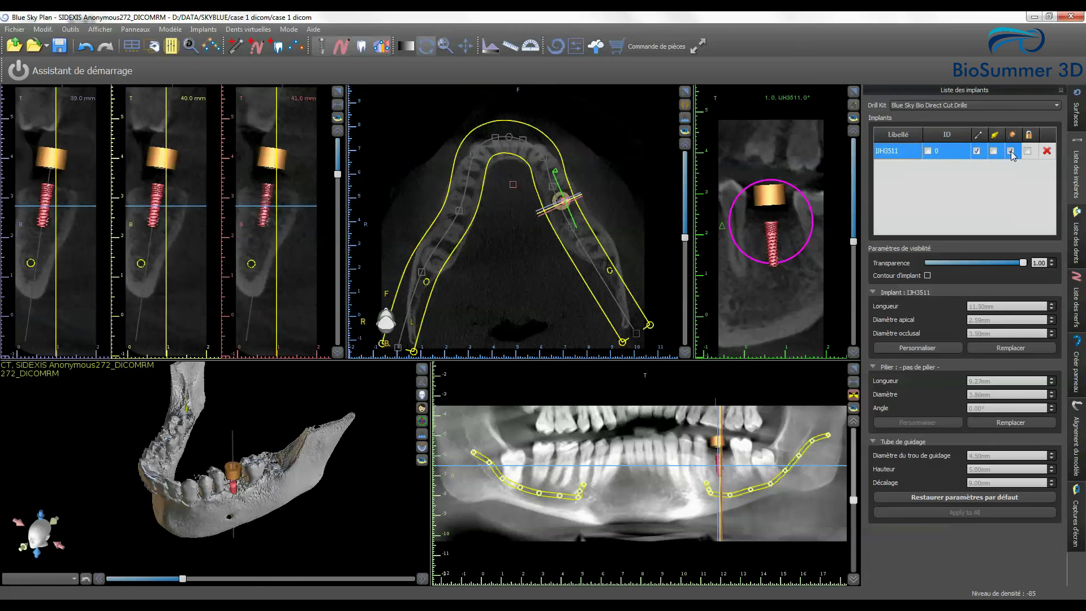
{"action": "left_click", "coordinate": [1028, 151]}
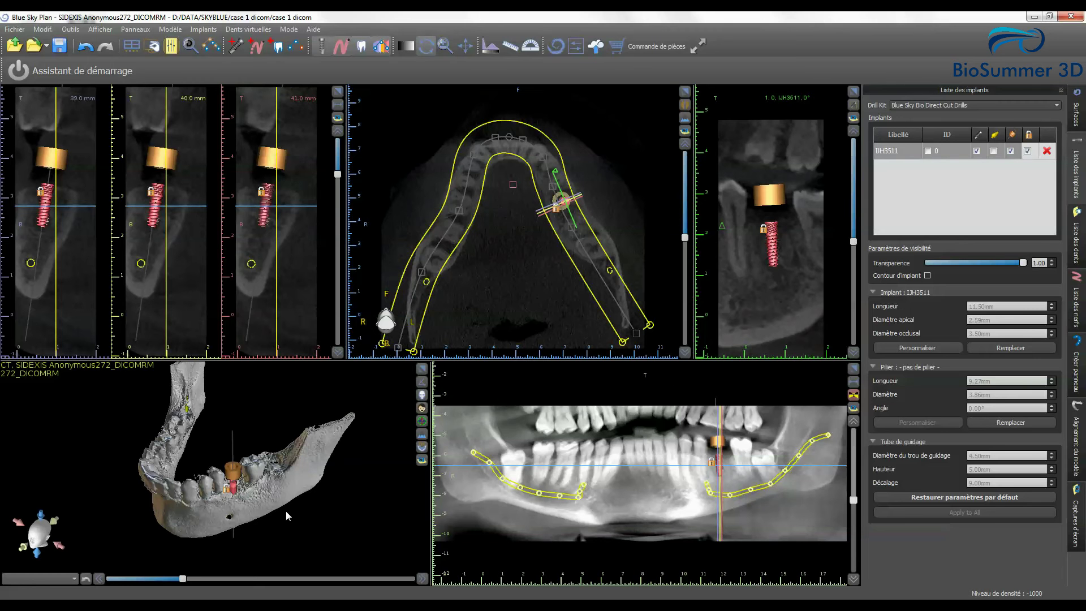
- Import the STL model case 1 gingiva.stl, checking its shape in the preview, for alignment by matching teeth
{"action": "left_click", "coordinate": [18, 31]}
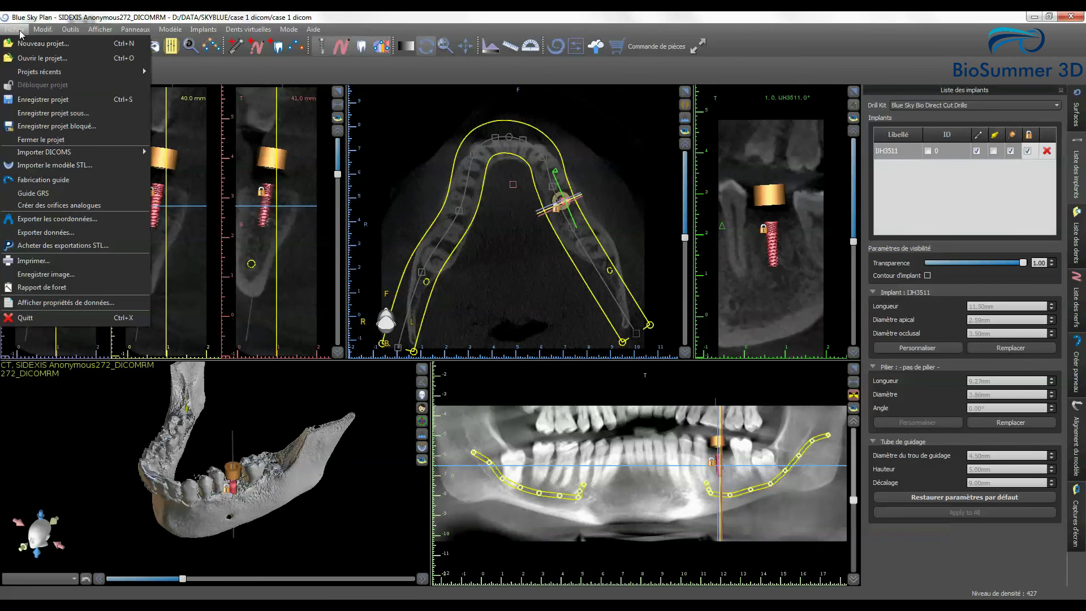
{"action": "left_click", "coordinate": [55, 165]}
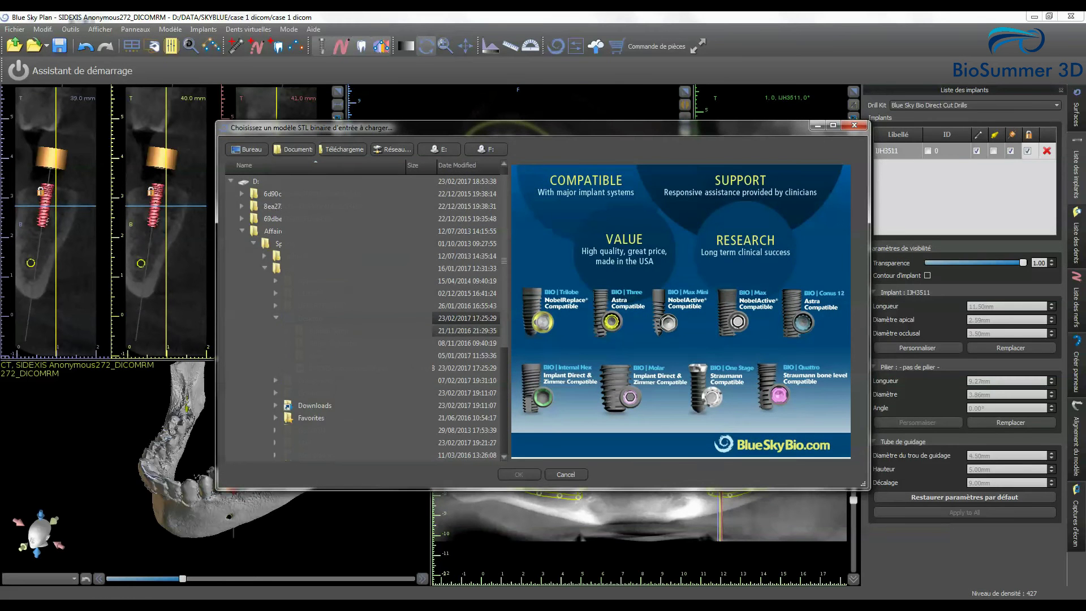
{"action": "left_click", "coordinate": [242, 231]}
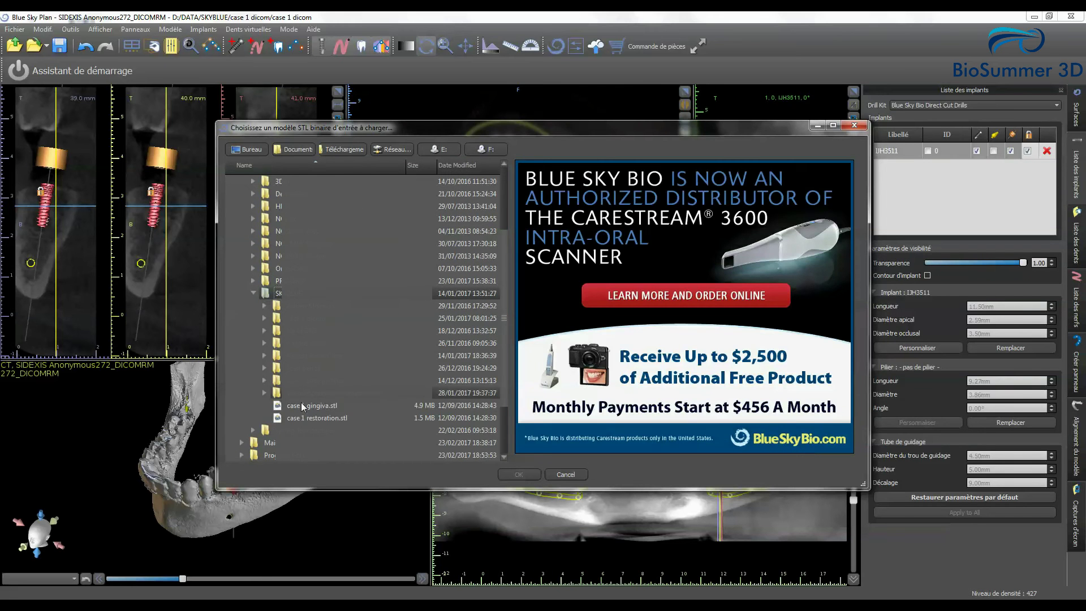
{"action": "left_click", "coordinate": [302, 406]}
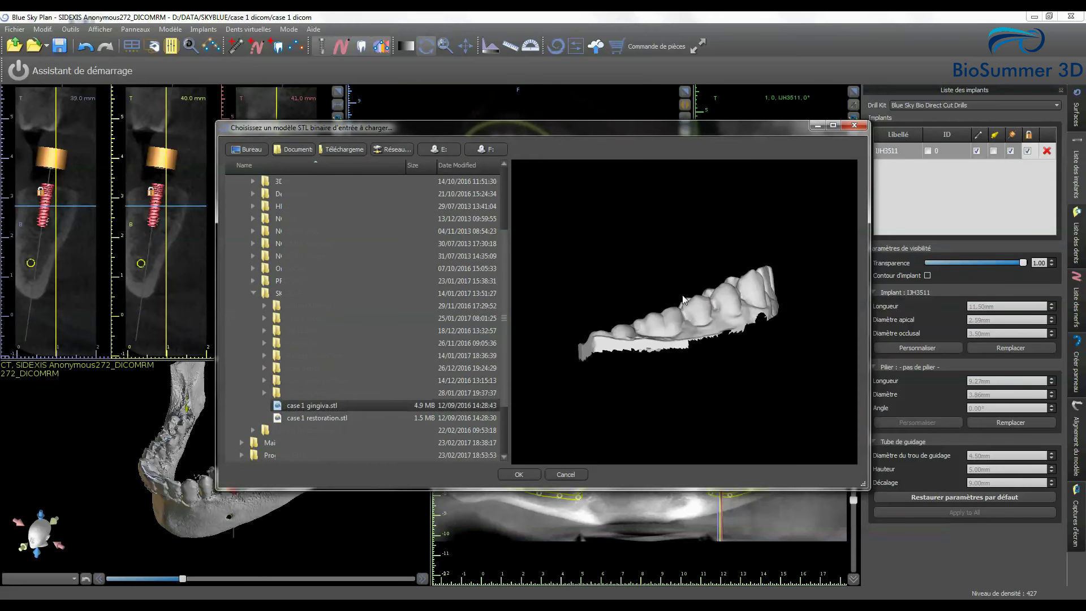
{"action": "left_click_drag", "start_coordinate": [681, 380], "coordinate": [600, 406]}
{"action": "left_click_drag", "start_coordinate": [779, 321], "coordinate": [690, 396]}
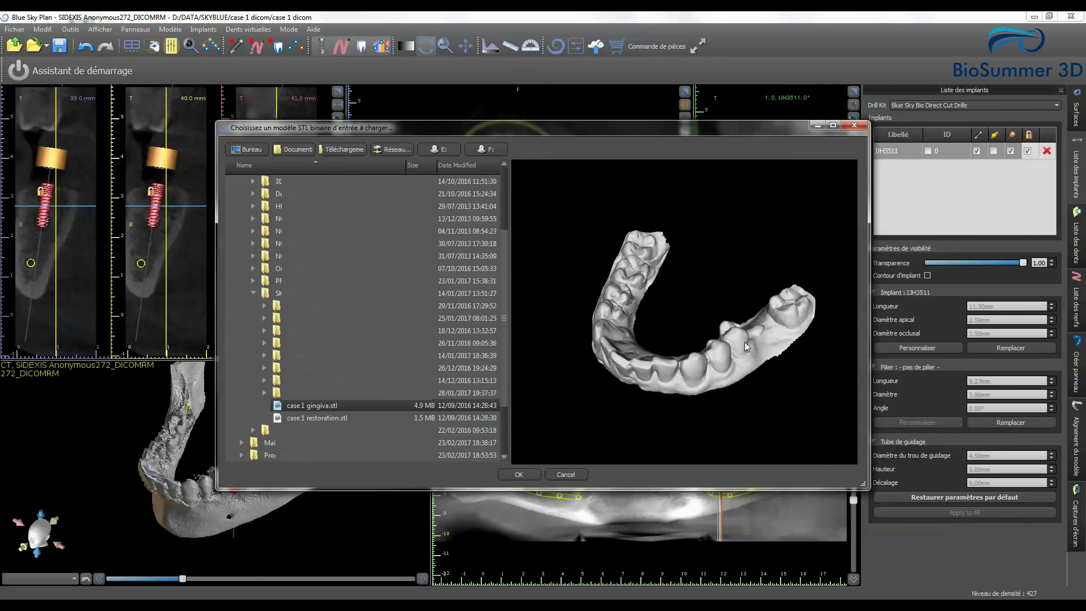
{"action": "left_click", "coordinate": [510, 475]}
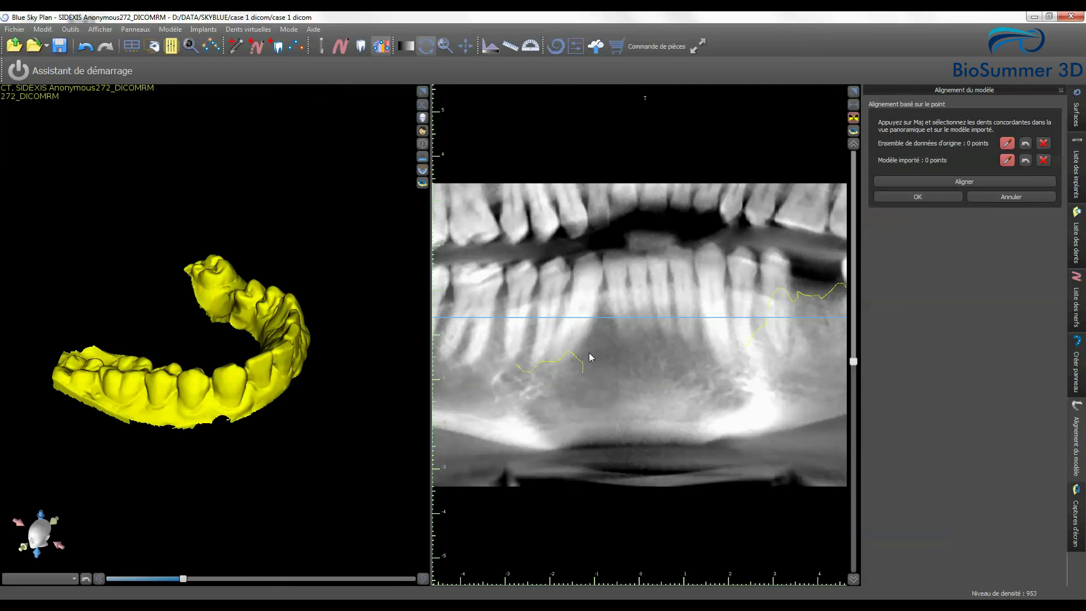
- Mark six reference points on teeth of the imported gingiva model, going from the left molar around to the right side
{"action": "mouse_move", "coordinate": [279, 408]}
{"action": "left_mouse_down"}
{"action": "mouse_move", "coordinate": [71, 423]}
{"action": "mouse_move", "coordinate": [273, 395]}
{"action": "left_mouse_up"}
{"action": "right_click_drag", "start_coordinate": [697, 408], "coordinate": [693, 518]}
{"action": "left_click_drag", "start_coordinate": [362, 410], "coordinate": [317, 385]}
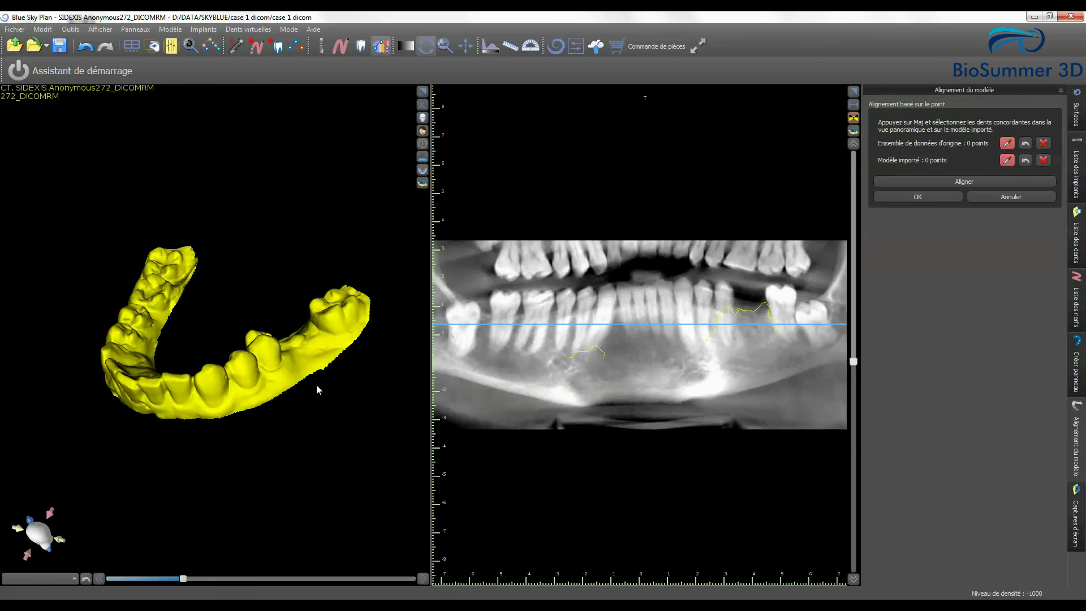
{"action": "left_click", "coordinate": [333, 318], "text": "shift"}
{"action": "left_click", "coordinate": [264, 345], "text": "shift"}
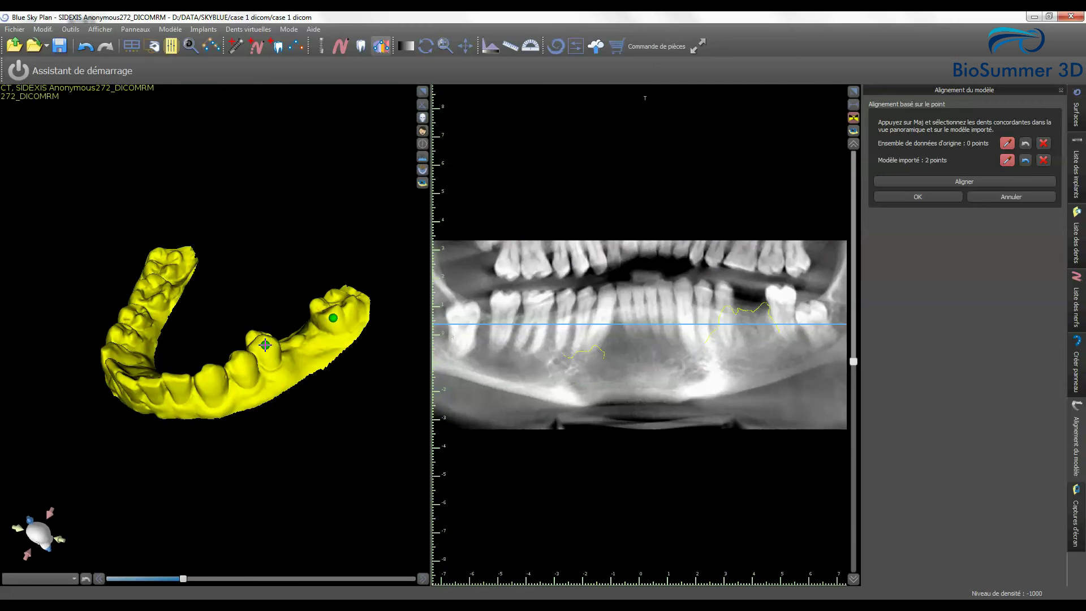
{"action": "left_click", "coordinate": [209, 380], "text": "shift"}
{"action": "left_click_drag", "start_coordinate": [209, 380], "coordinate": [289, 307]}
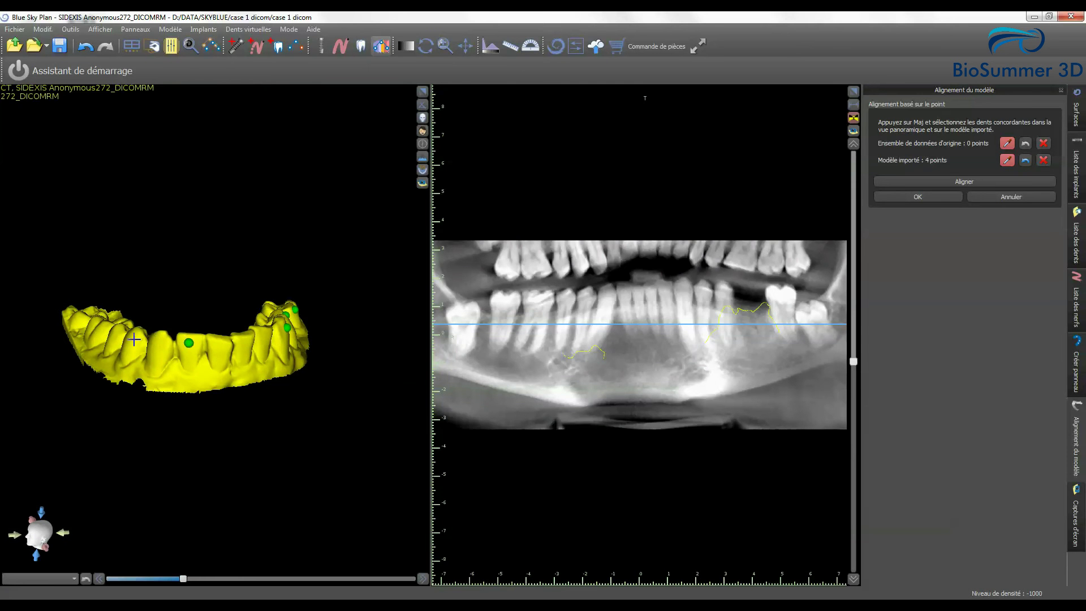
{"action": "left_click_drag", "start_coordinate": [133, 340], "coordinate": [139, 367]}
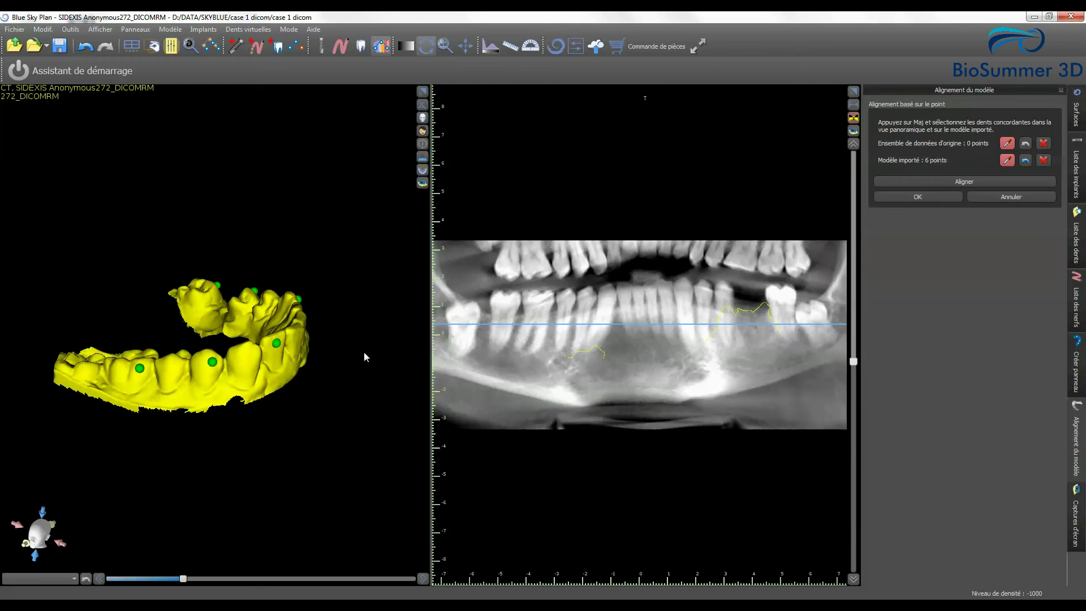
- Mark the same six teeth in the same order on the panoramic view and align the model to the CT
{"action": "left_click_drag", "start_coordinate": [364, 356], "coordinate": [23, 413]}
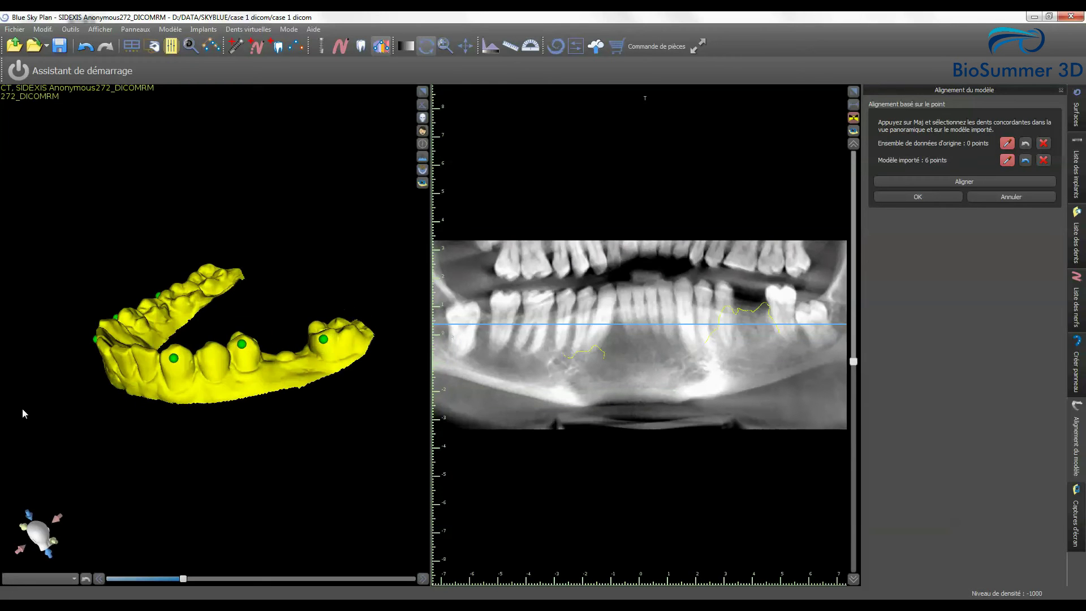
{"action": "left_click", "coordinate": [773, 295], "text": "shift"}
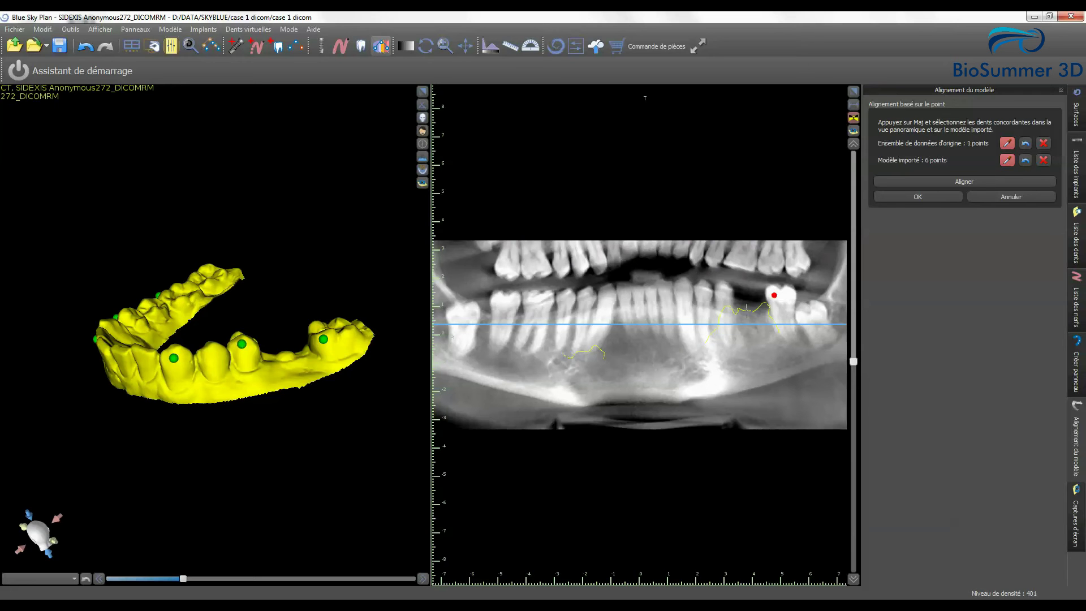
{"action": "left_click", "coordinate": [724, 291], "text": "shift"}
{"action": "left_click", "coordinate": [683, 287], "text": "shift"}
{"action": "left_click_drag", "start_coordinate": [186, 408], "coordinate": [352, 392]}
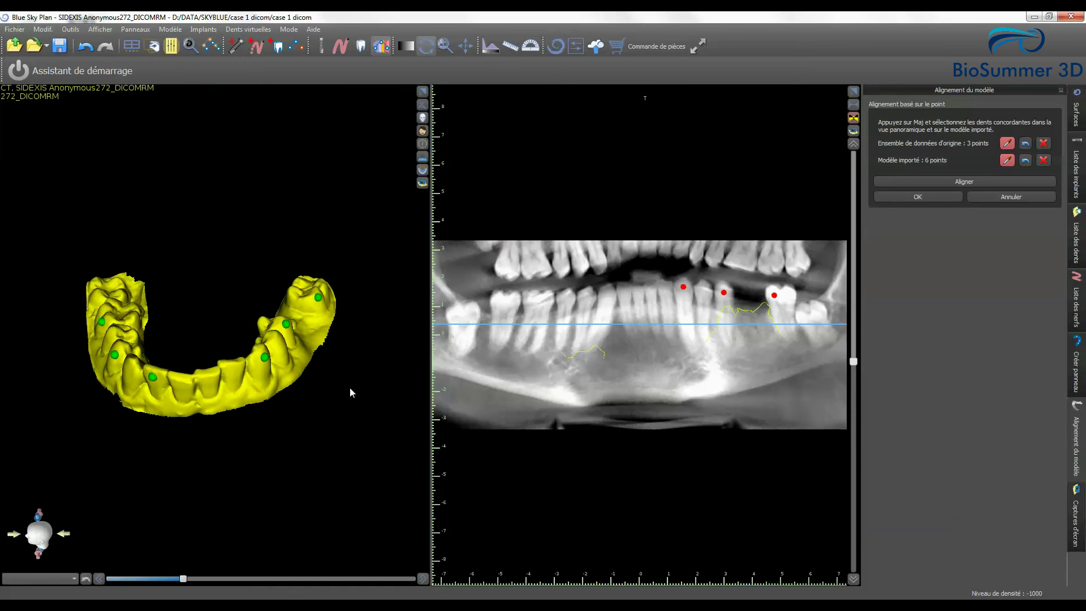
{"action": "left_click", "coordinate": [624, 290], "text": "shift"}
{"action": "left_click_drag", "start_coordinate": [384, 386], "coordinate": [472, 342]}
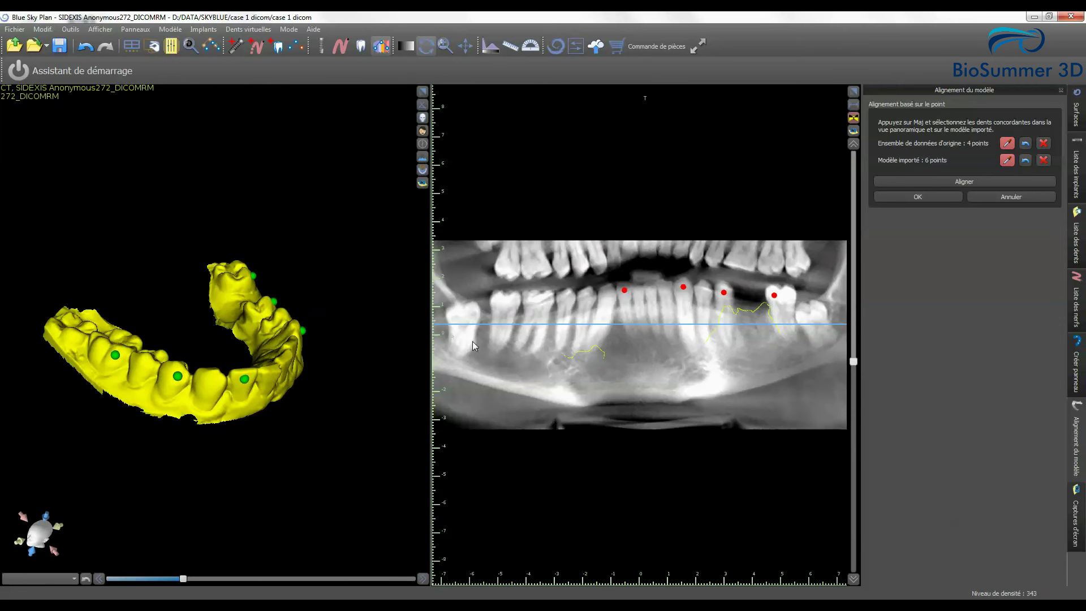
{"action": "left_click", "coordinate": [586, 297], "text": "shift"}
{"action": "left_click_drag", "start_coordinate": [255, 426], "coordinate": [306, 395]}
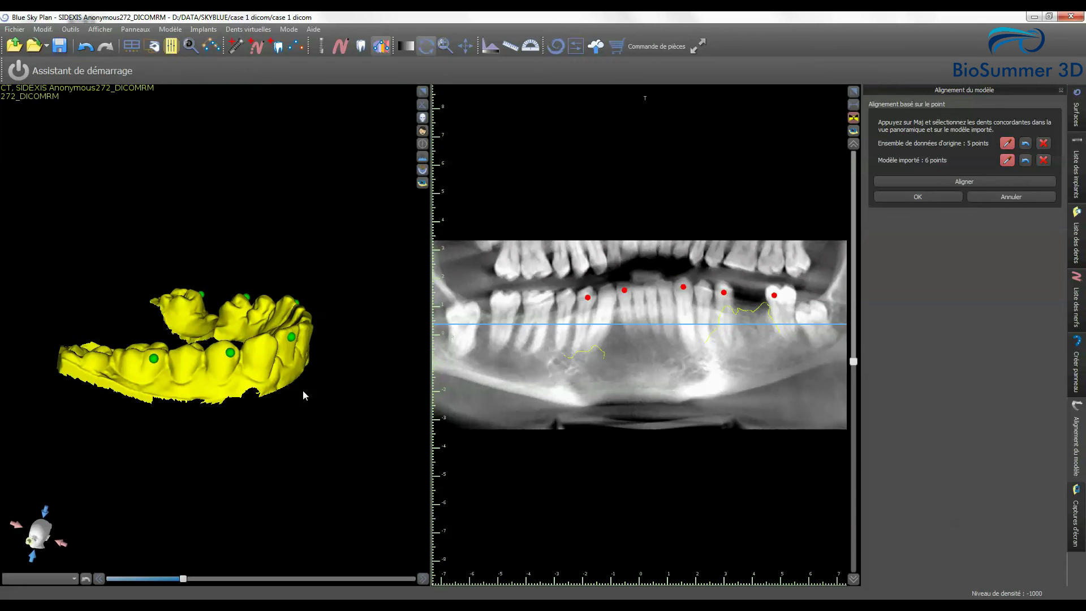
{"action": "left_click", "coordinate": [544, 300], "text": "shift"}
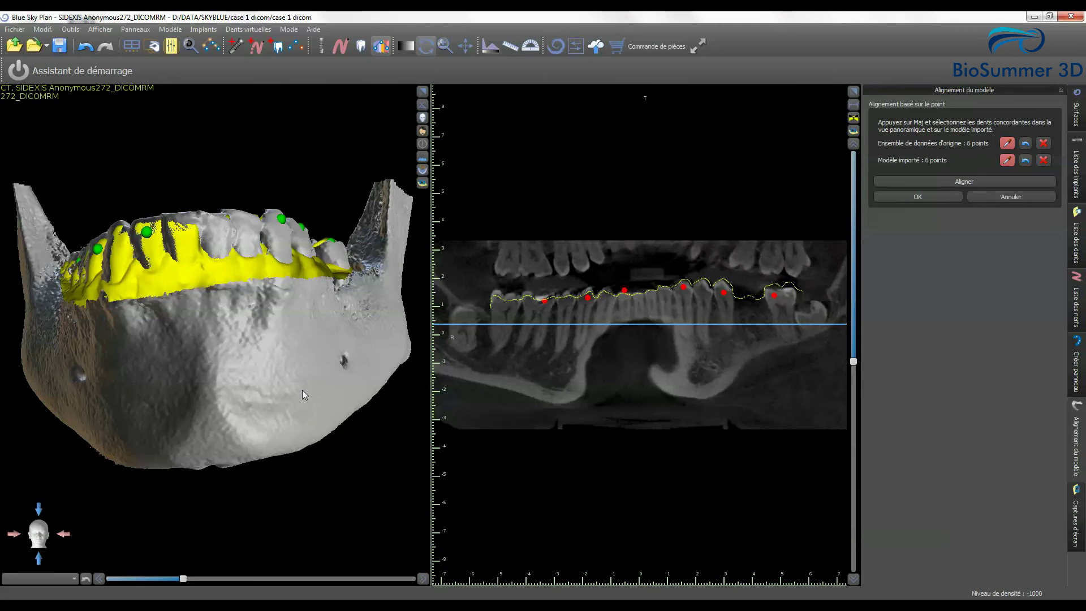
- Check the gingiva model's fit on the mandible and accept the alignment
{"action": "left_click_drag", "start_coordinate": [302, 390], "coordinate": [299, 420]}
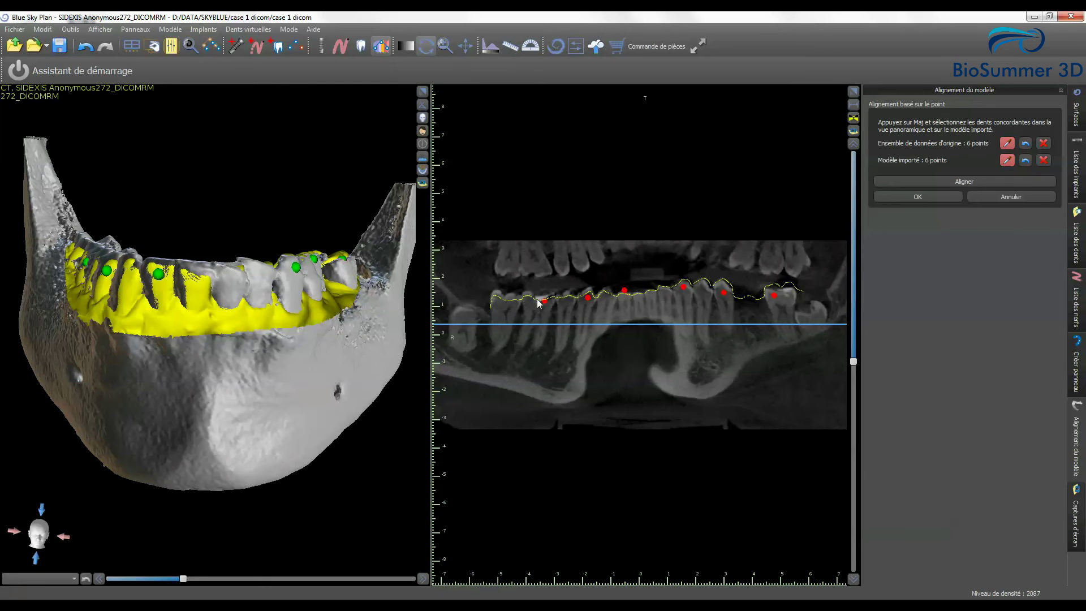
{"action": "left_click", "coordinate": [925, 197]}
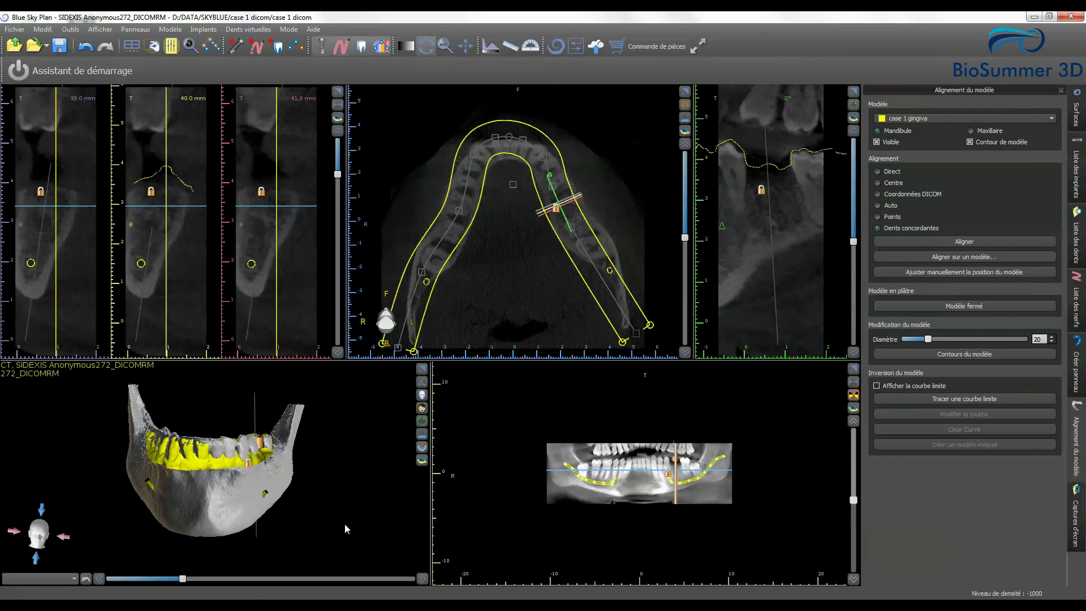
{"action": "scroll", "coordinate": [650, 414], "scroll_direction": "up", "scroll_amount": 5}
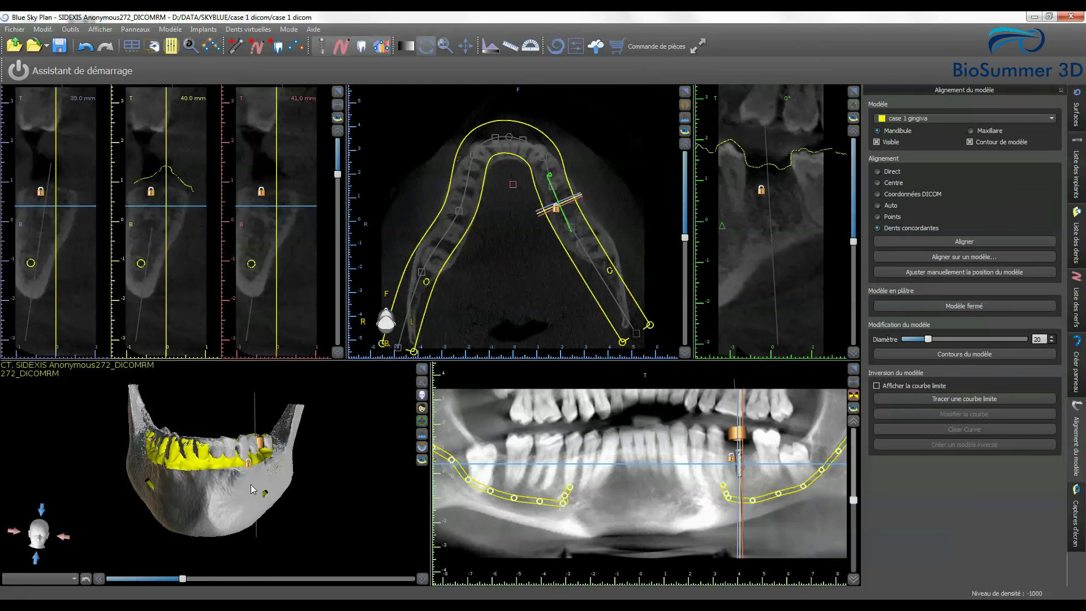
- Compare the gingiva contour with the teeth in cross-sections around the arch while manual model positioning is switched on
{"action": "left_click", "coordinate": [963, 275]}
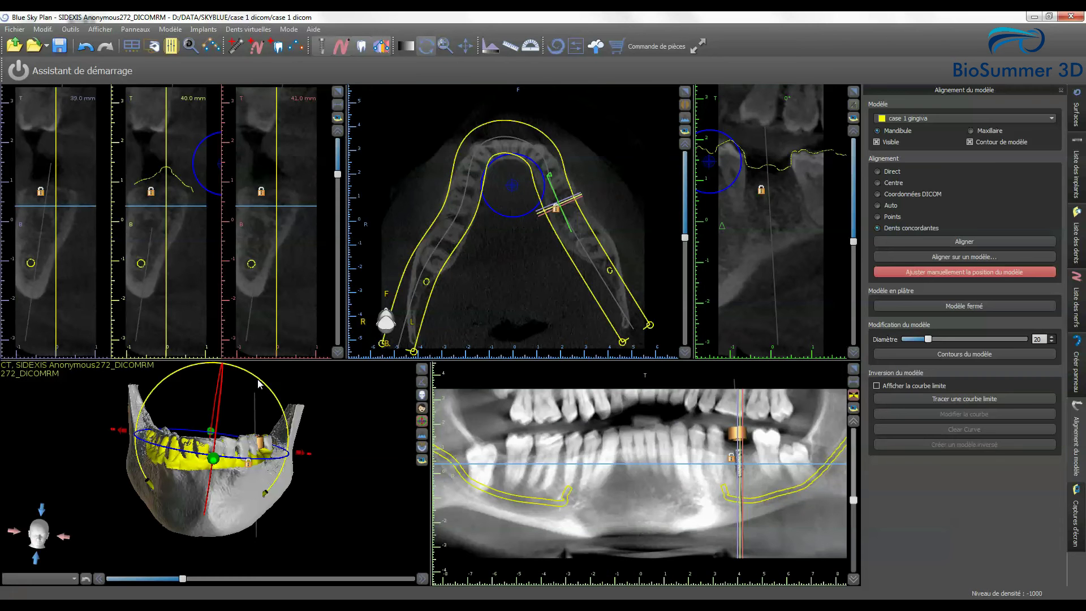
{"action": "scroll", "coordinate": [334, 221], "scroll_direction": "down", "scroll_amount": 1}
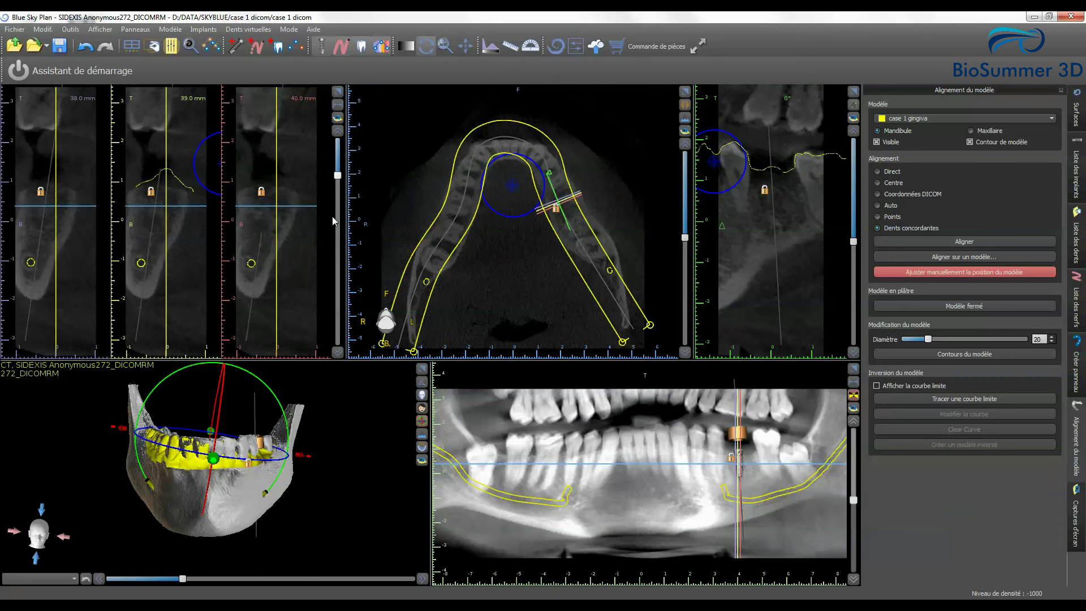
{"action": "left_click_drag", "start_coordinate": [337, 176], "coordinate": [336, 231]}
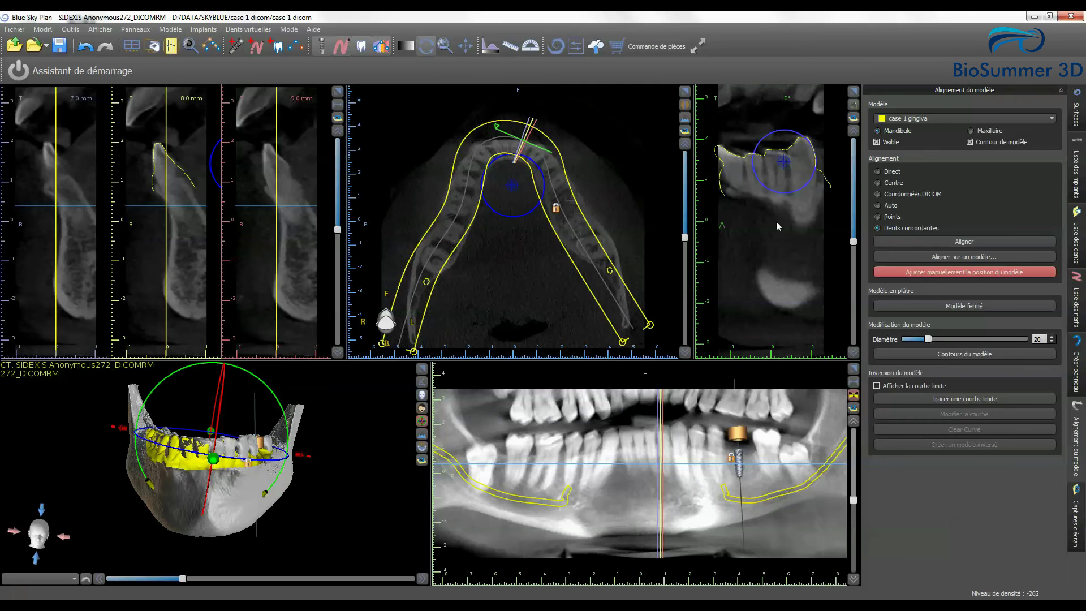
{"action": "scroll", "coordinate": [775, 258], "scroll_direction": "up", "scroll_amount": 3}
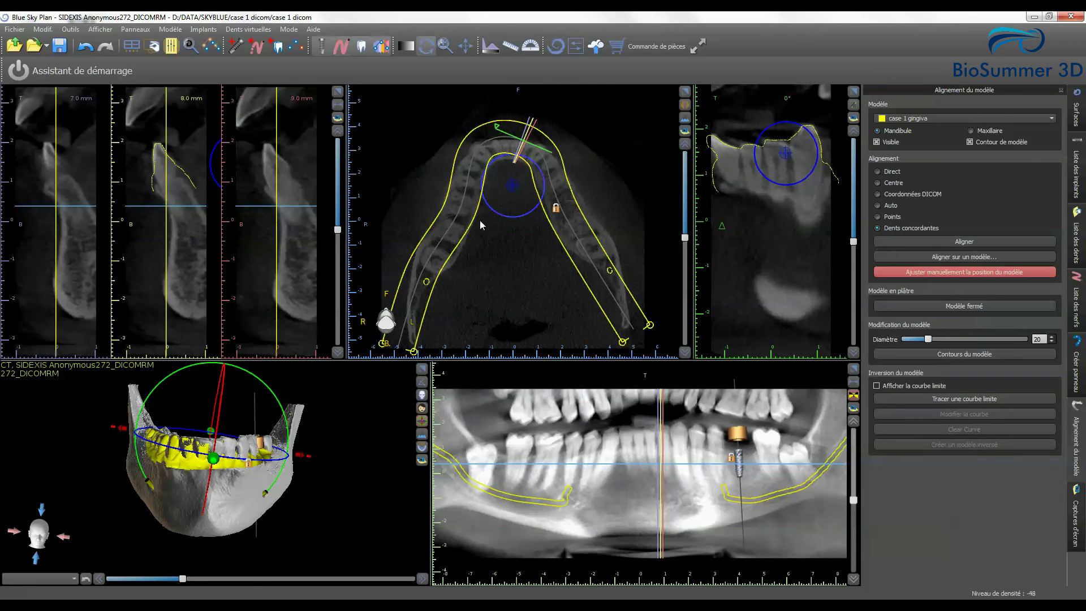
{"action": "left_click", "coordinate": [335, 253]}
{"action": "left_click", "coordinate": [337, 276]}
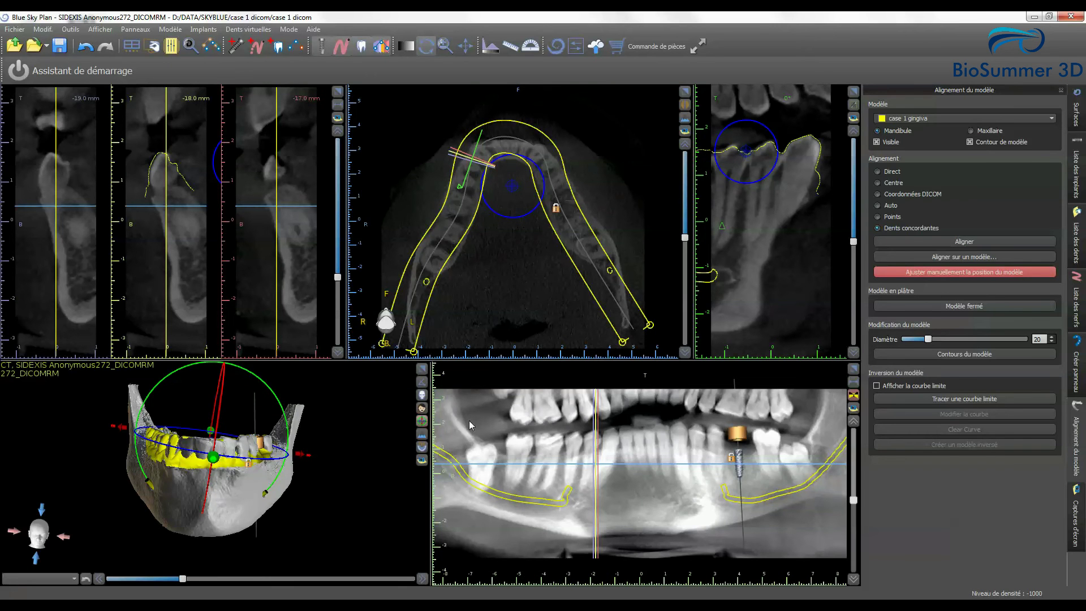
{"action": "left_click", "coordinate": [981, 273]}
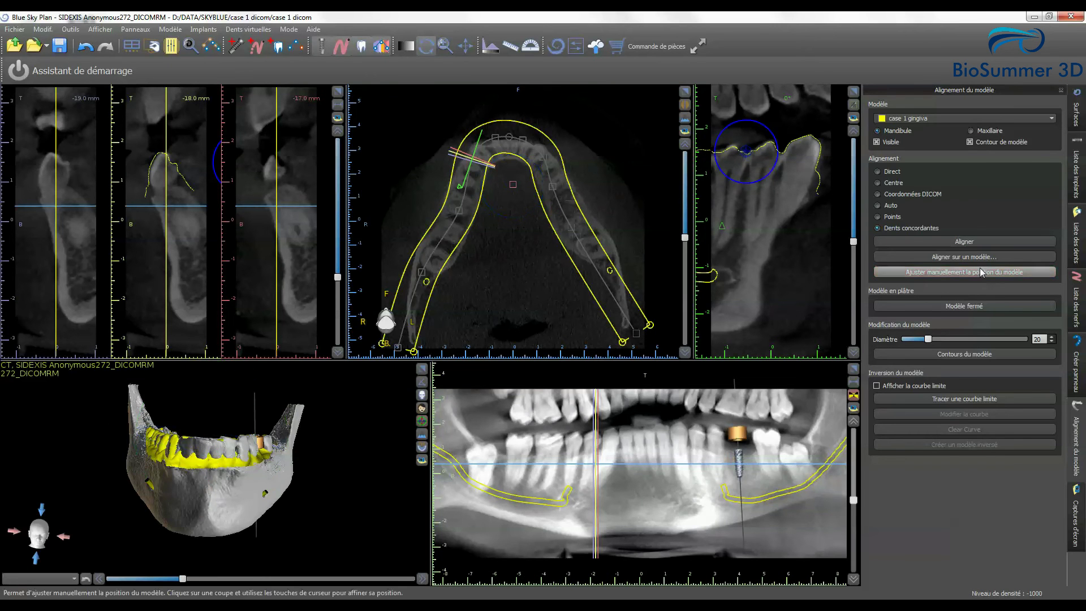
- Enlarge the 3D view and examine the guide tube and gingiva model on the left side of the mandible
{"action": "right_click_drag", "start_coordinate": [336, 460], "coordinate": [375, 435]}
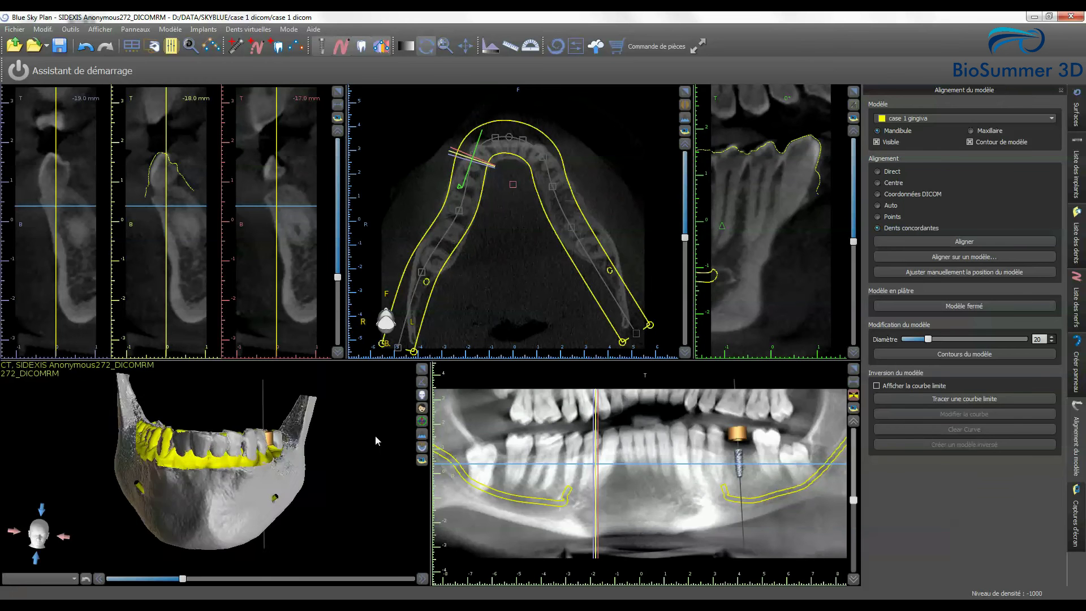
{"action": "left_click_drag", "start_coordinate": [375, 435], "coordinate": [281, 510]}
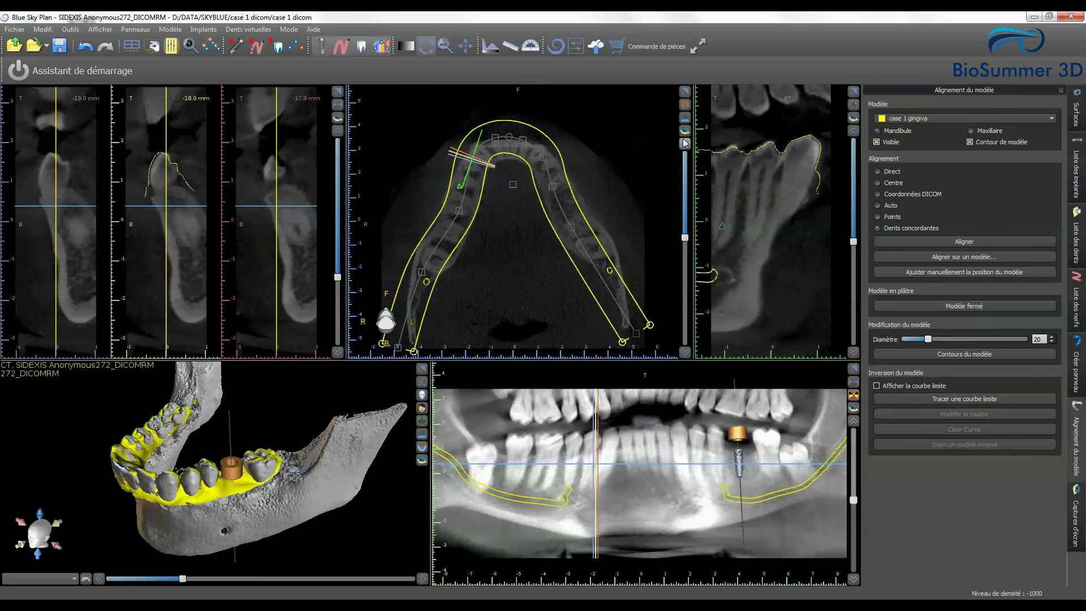
{"action": "left_click", "coordinate": [427, 375]}
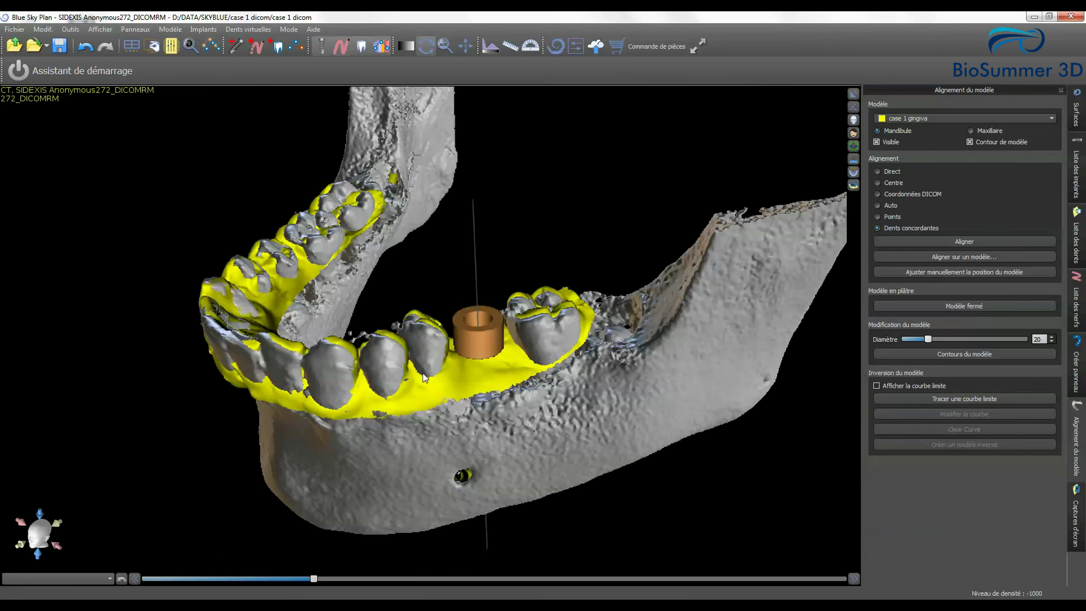
{"action": "left_click_drag", "start_coordinate": [609, 409], "coordinate": [633, 395]}
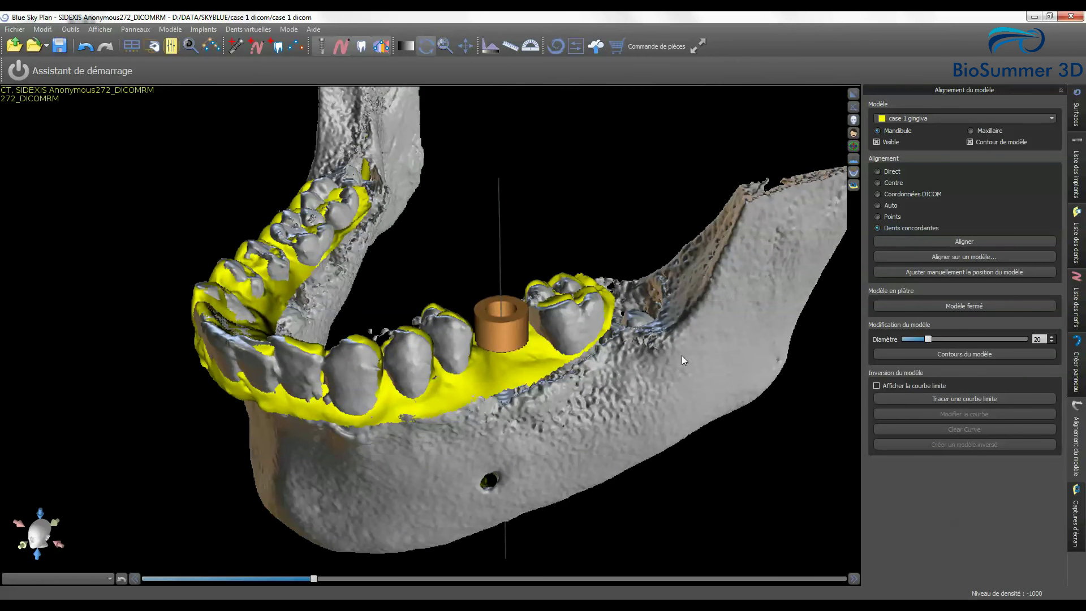
- Hide the Original CT surface and inspect the gingiva model with the implant, guide tube and nerves
{"action": "left_click", "coordinate": [1076, 111]}
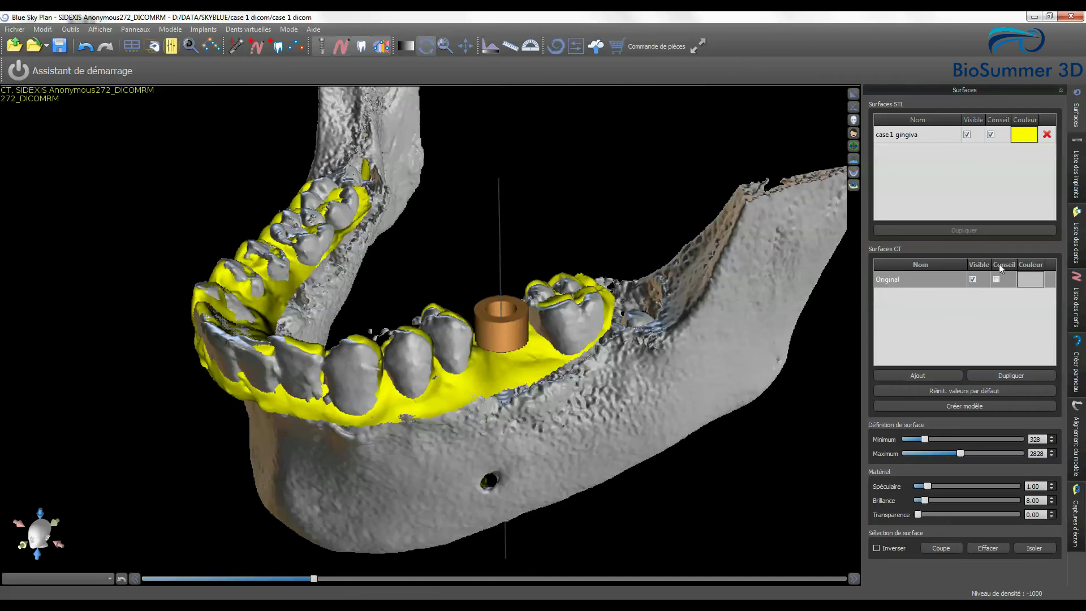
{"action": "left_click", "coordinate": [972, 279]}
{"action": "mouse_move", "coordinate": [655, 319]}
{"action": "left_mouse_down"}
{"action": "mouse_move", "coordinate": [630, 293]}
{"action": "mouse_move", "coordinate": [635, 324]}
{"action": "left_mouse_up"}
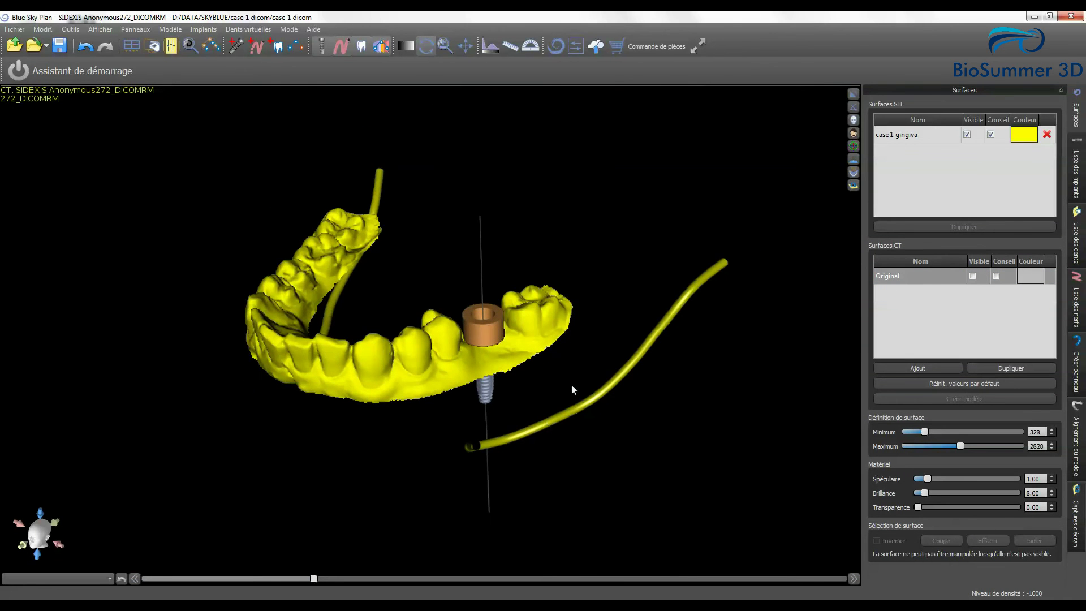
{"action": "mouse_move", "coordinate": [571, 386]}
{"action": "left_mouse_down"}
{"action": "mouse_move", "coordinate": [597, 324]}
{"action": "mouse_move", "coordinate": [577, 407]}
{"action": "left_mouse_up"}
{"action": "scroll", "coordinate": [502, 429], "scroll_direction": "up", "scroll_amount": 5}
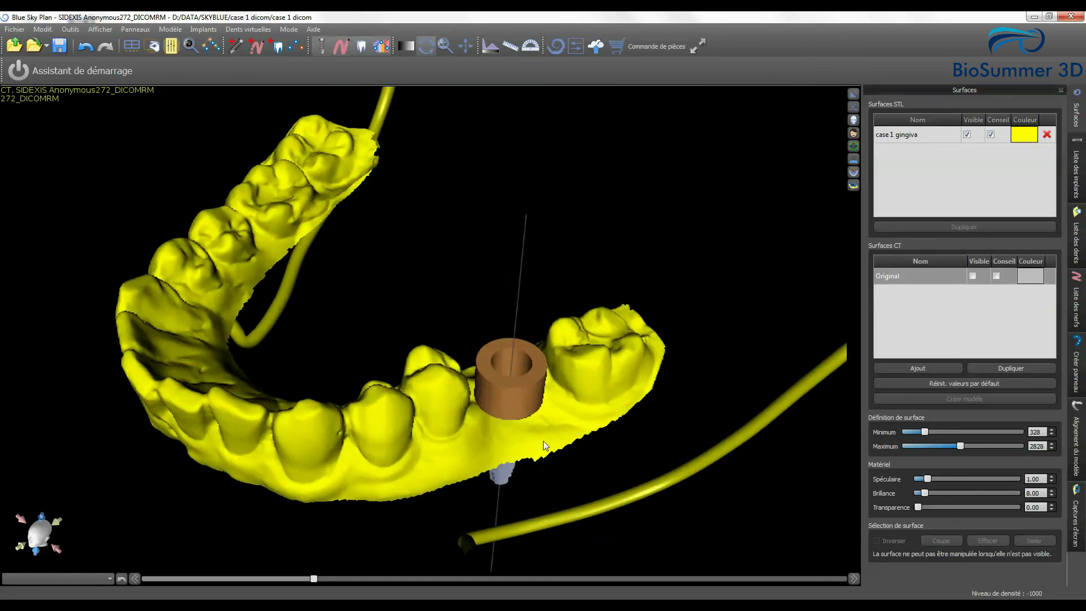
- Open the surgical guide creation settings and turn the gingiva model to show the buccal side of the implant site
{"action": "left_click", "coordinate": [1080, 378]}
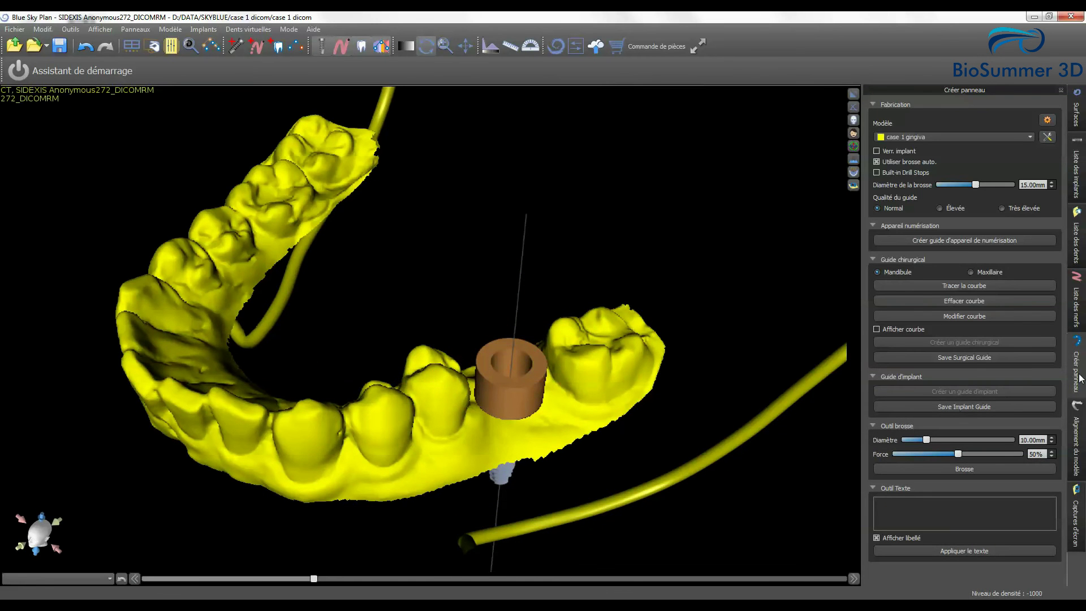
{"action": "left_click_drag", "start_coordinate": [579, 418], "coordinate": [615, 399]}
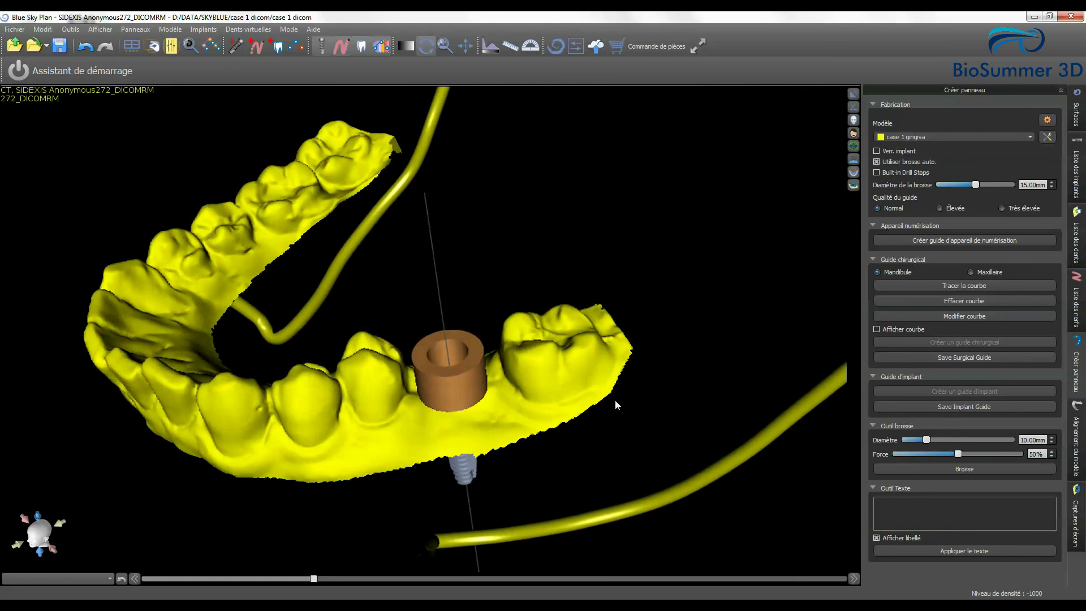
{"action": "left_click", "coordinate": [961, 286]}
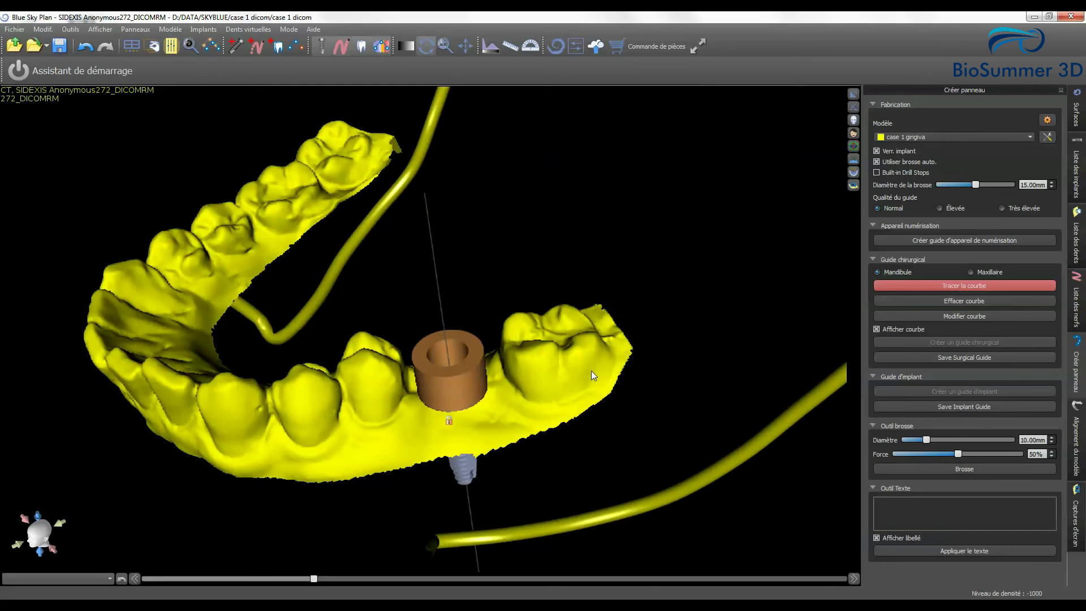
{"action": "mouse_move", "coordinate": [596, 363]}
{"action": "left_mouse_down"}
{"action": "mouse_move", "coordinate": [486, 411]}
{"action": "mouse_move", "coordinate": [432, 419]}
{"action": "mouse_move", "coordinate": [342, 402]}
{"action": "mouse_move", "coordinate": [242, 427]}
{"action": "left_mouse_up"}
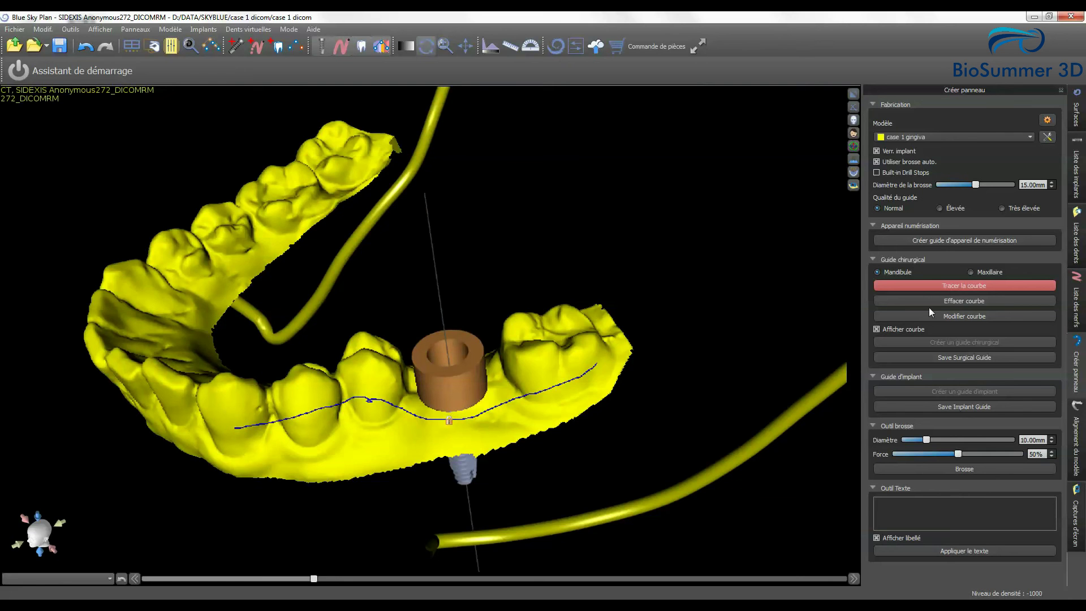
{"action": "left_click", "coordinate": [968, 301]}
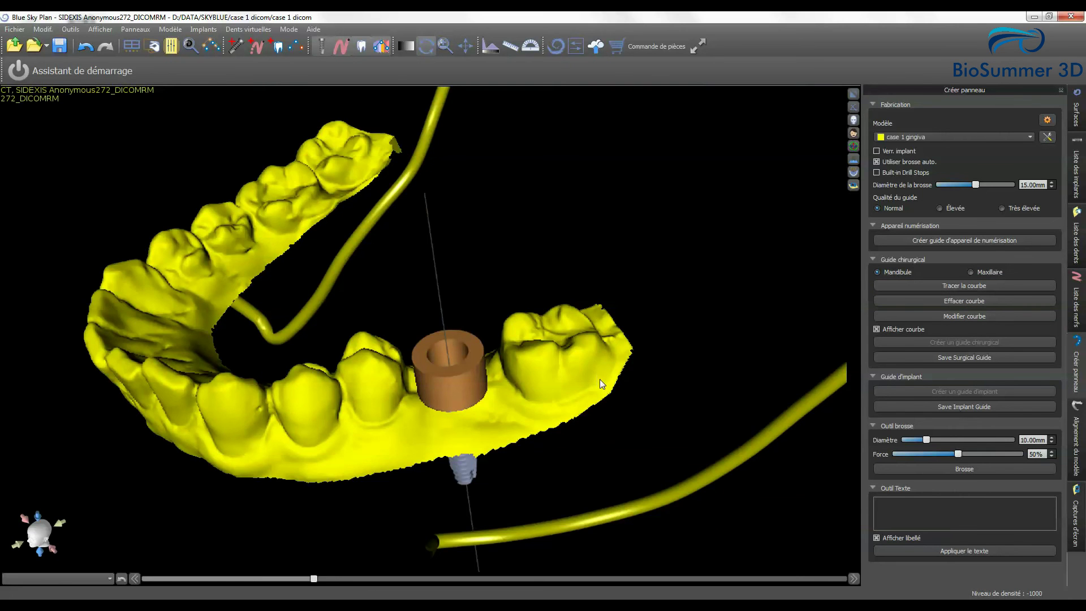
{"action": "left_click_drag", "start_coordinate": [600, 363], "coordinate": [547, 389]}
- Trace a closed surgical guide curve around the left teeth from the rearmost molar to the canine, along the buccal and lingual sides
{"action": "left_click", "coordinate": [944, 289]}
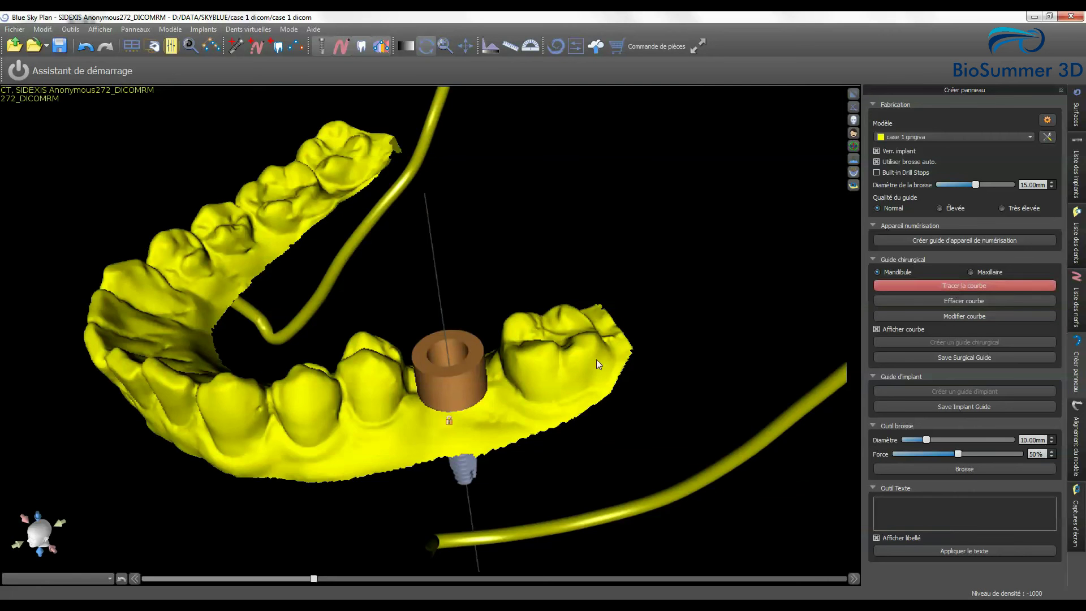
{"action": "mouse_move", "coordinate": [599, 363]}
{"action": "left_mouse_down"}
{"action": "mouse_move", "coordinate": [554, 390]}
{"action": "mouse_move", "coordinate": [453, 419]}
{"action": "mouse_move", "coordinate": [350, 414]}
{"action": "mouse_move", "coordinate": [231, 431]}
{"action": "mouse_move", "coordinate": [192, 415]}
{"action": "mouse_move", "coordinate": [199, 380]}
{"action": "left_mouse_up"}
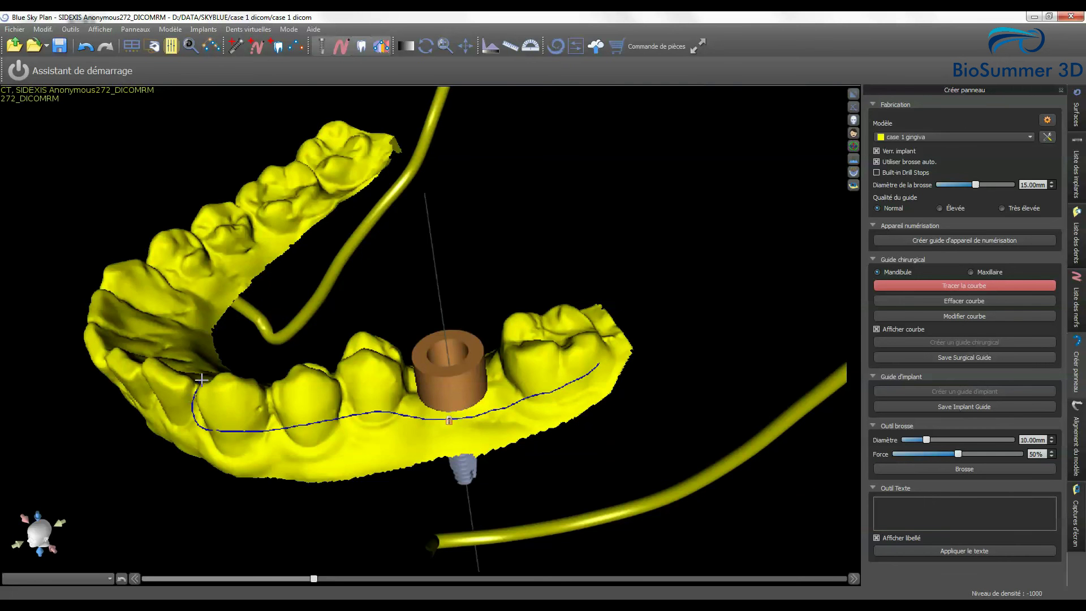
{"action": "mouse_move", "coordinate": [661, 414]}
{"action": "left_mouse_down"}
{"action": "mouse_move", "coordinate": [574, 465]}
{"action": "mouse_move", "coordinate": [131, 521]}
{"action": "mouse_move", "coordinate": [373, 256]}
{"action": "mouse_move", "coordinate": [485, 349]}
{"action": "mouse_move", "coordinate": [358, 239]}
{"action": "mouse_move", "coordinate": [379, 293]}
{"action": "mouse_move", "coordinate": [429, 362]}
{"action": "mouse_move", "coordinate": [416, 267]}
{"action": "mouse_move", "coordinate": [383, 281]}
{"action": "mouse_move", "coordinate": [365, 313]}
{"action": "mouse_move", "coordinate": [297, 526]}
{"action": "mouse_move", "coordinate": [267, 559]}
{"action": "mouse_move", "coordinate": [242, 566]}
{"action": "left_mouse_up"}
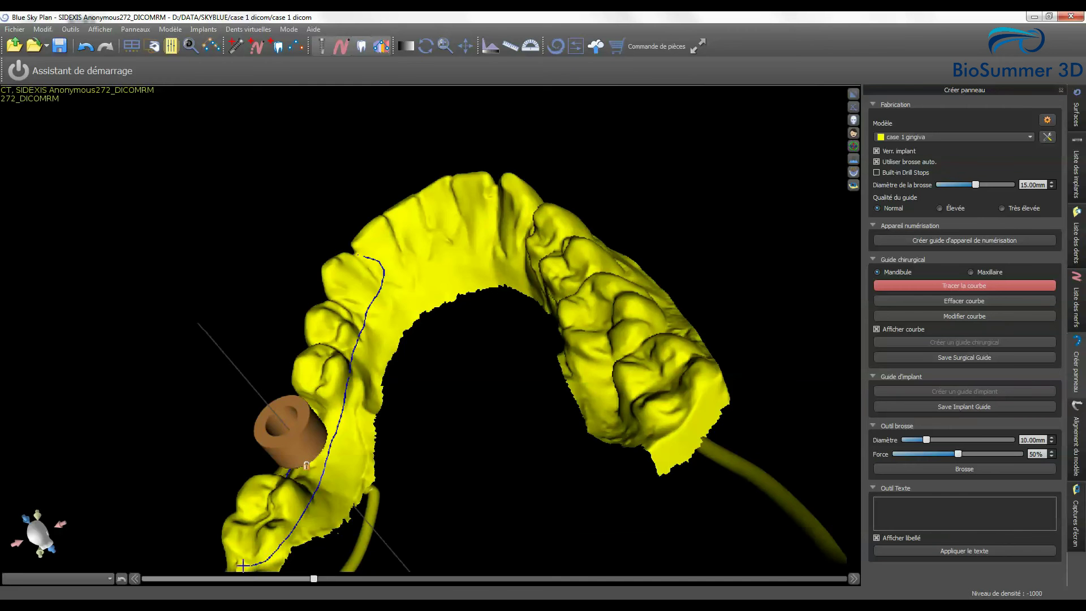
{"action": "mouse_move", "coordinate": [447, 486]}
{"action": "left_mouse_down"}
{"action": "mouse_move", "coordinate": [729, 261]}
{"action": "mouse_move", "coordinate": [575, 341]}
{"action": "left_mouse_up"}
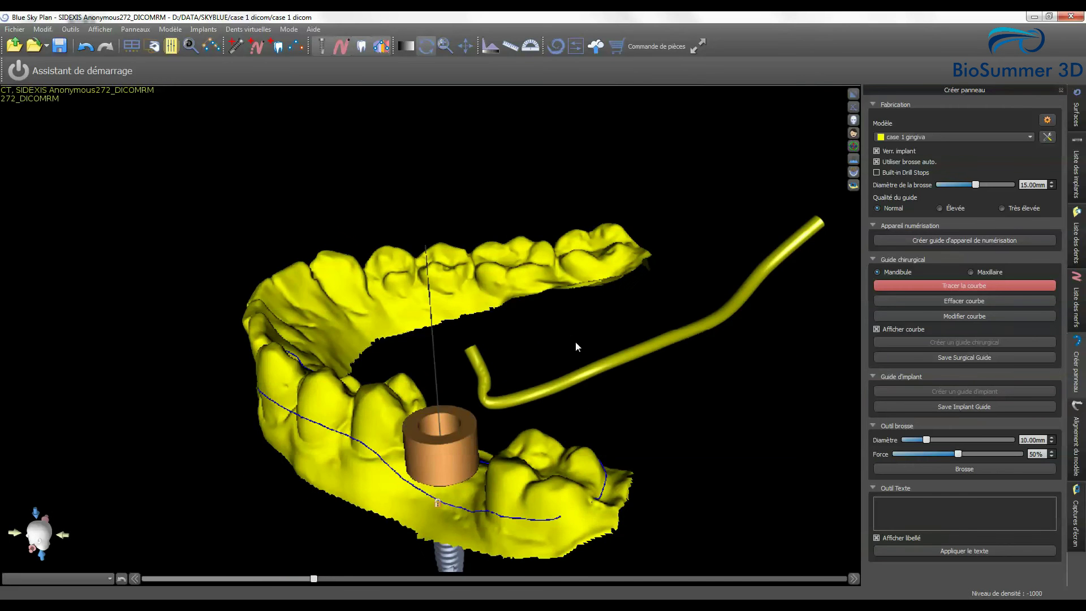
{"action": "left_click", "coordinate": [588, 500]}
{"action": "right_click", "coordinate": [560, 515]}
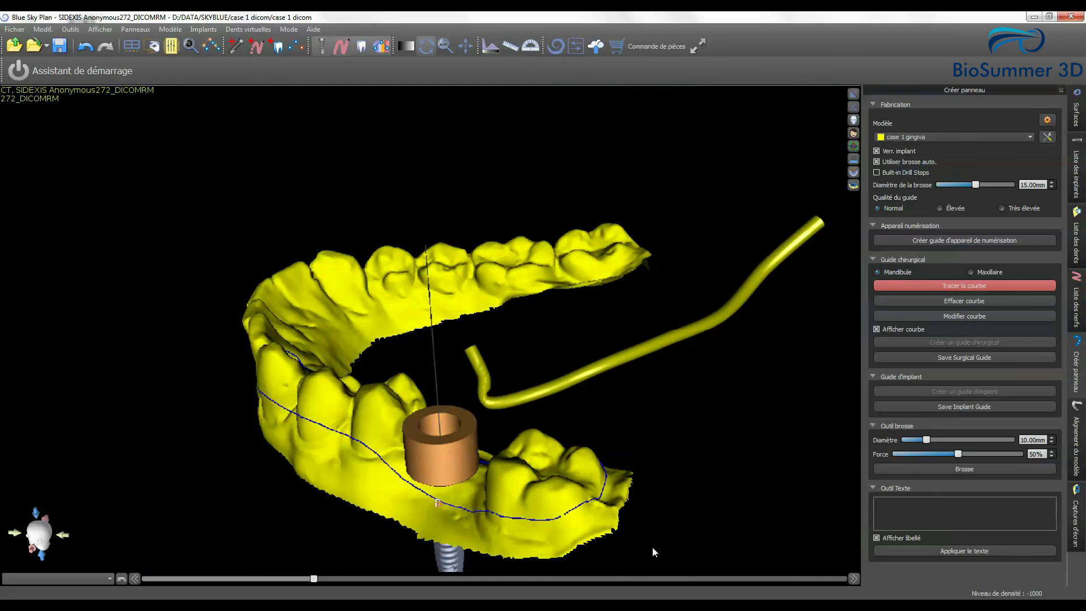
- Make the guide curve editable and adjust its buccal control points along the canine, premolars and molar
{"action": "left_click", "coordinate": [982, 317]}
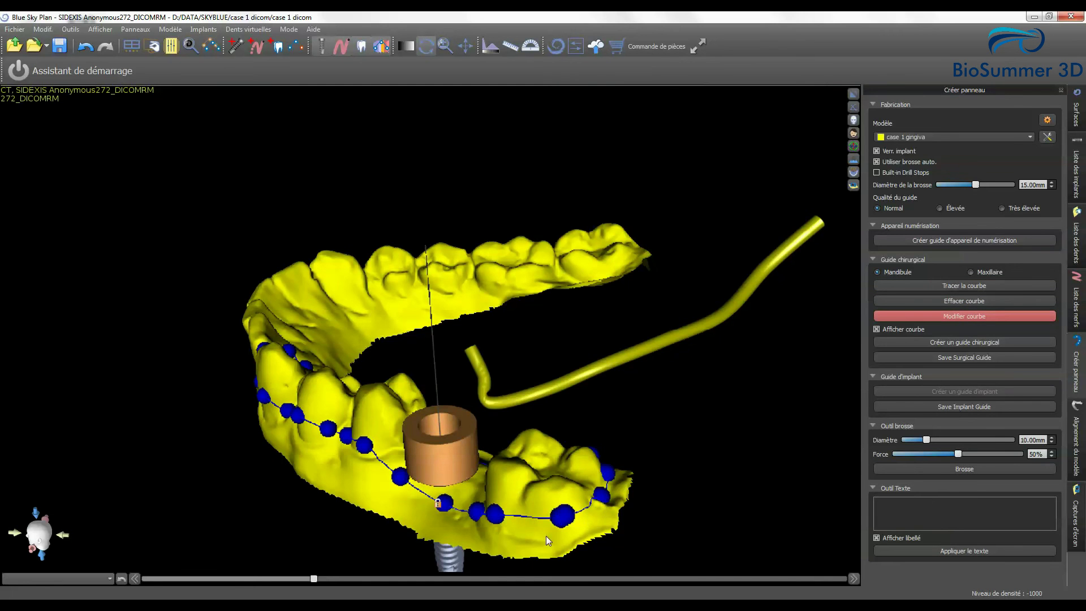
{"action": "left_click_drag", "start_coordinate": [341, 490], "coordinate": [509, 463]}
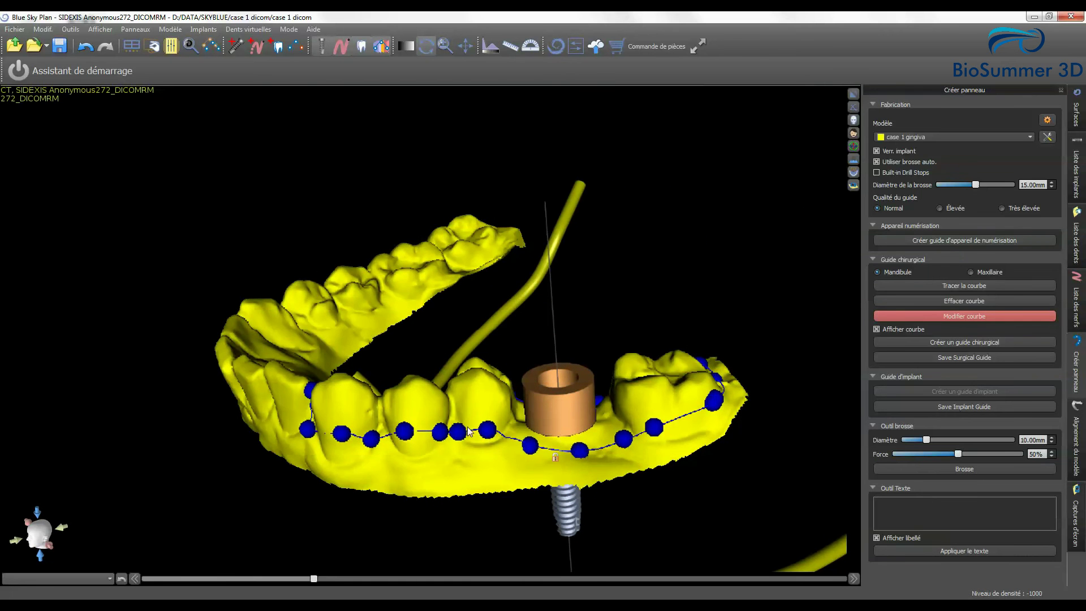
{"action": "left_click_drag", "start_coordinate": [440, 435], "coordinate": [429, 431]}
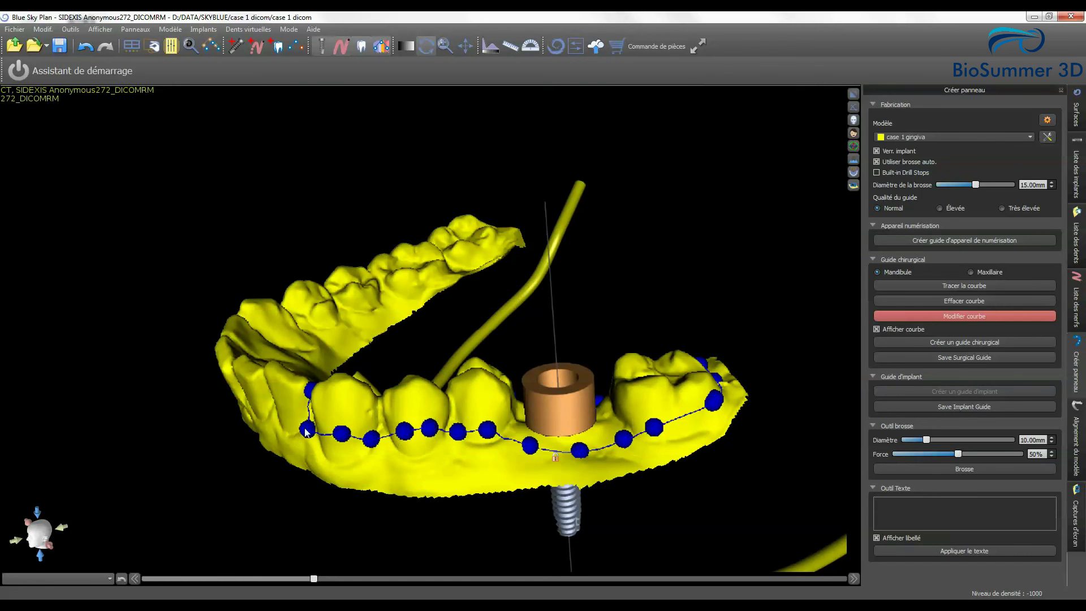
{"action": "left_click_drag", "start_coordinate": [342, 436], "coordinate": [334, 438]}
{"action": "left_click_drag", "start_coordinate": [656, 428], "coordinate": [654, 419]}
{"action": "left_click_drag", "start_coordinate": [714, 402], "coordinate": [684, 412]}
- Reposition the lingual control points of the guide curve from the canine to the implant site
{"action": "left_click_drag", "start_coordinate": [775, 415], "coordinate": [387, 328]}
{"action": "scroll", "coordinate": [376, 348], "scroll_direction": "up", "scroll_amount": 3}
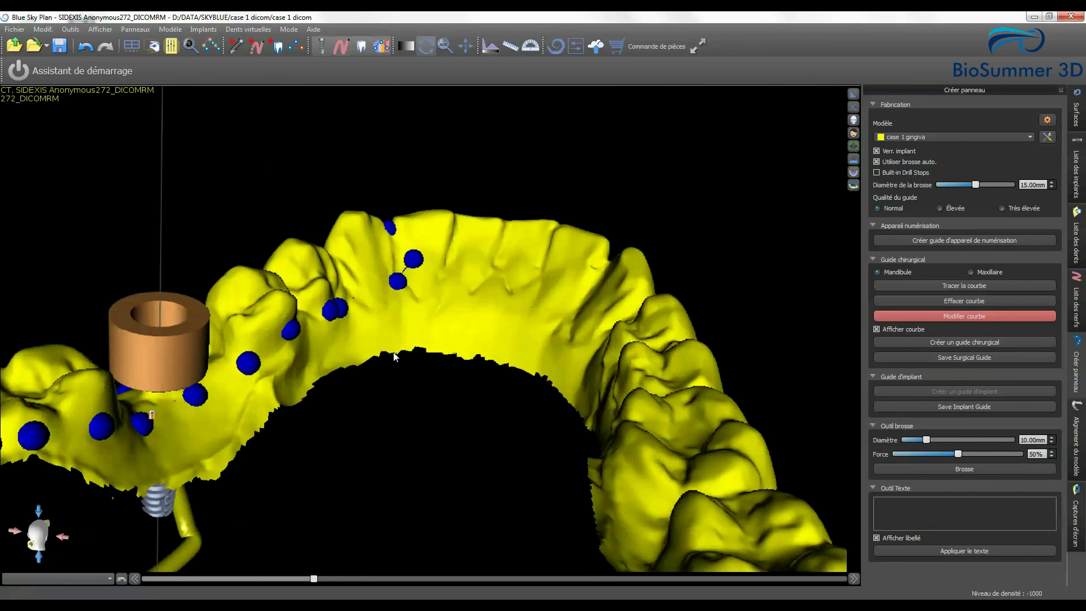
{"action": "left_click_drag", "start_coordinate": [400, 279], "coordinate": [393, 279]}
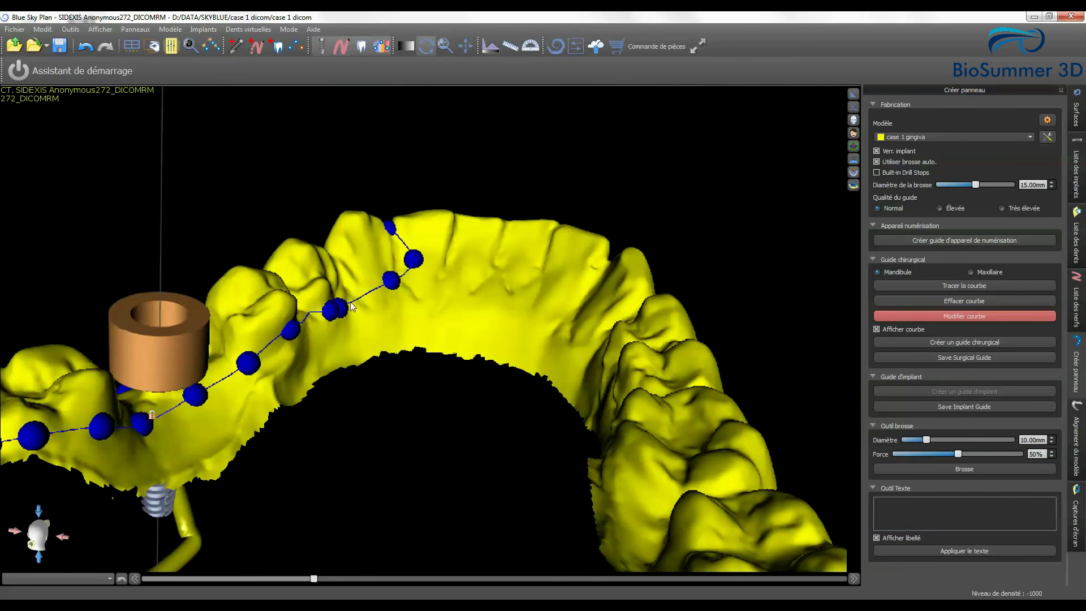
{"action": "left_click_drag", "start_coordinate": [344, 308], "coordinate": [350, 287]}
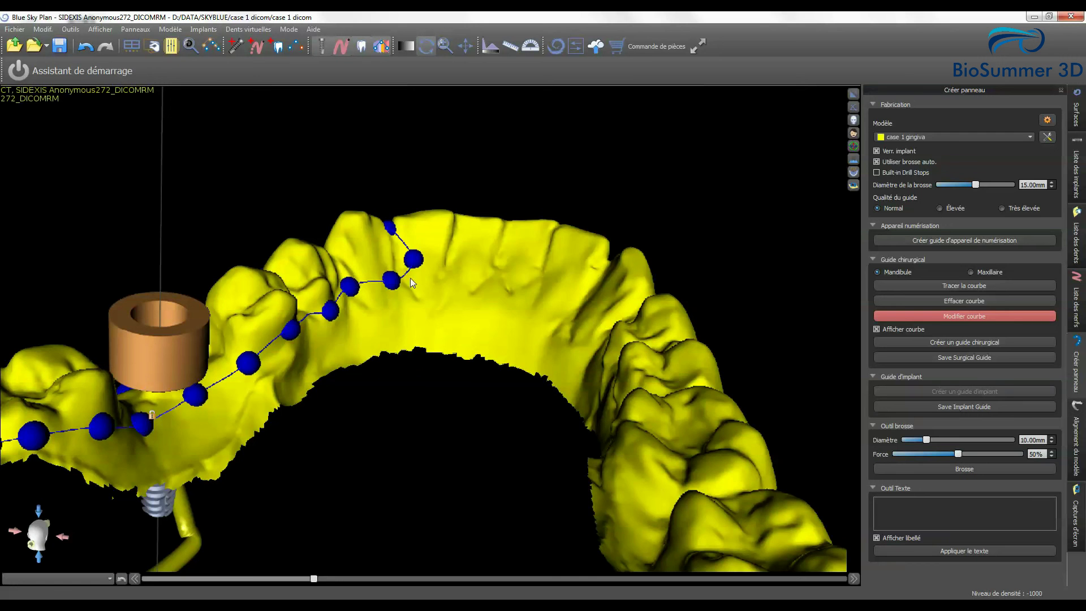
{"action": "left_click_drag", "start_coordinate": [416, 259], "coordinate": [396, 251]}
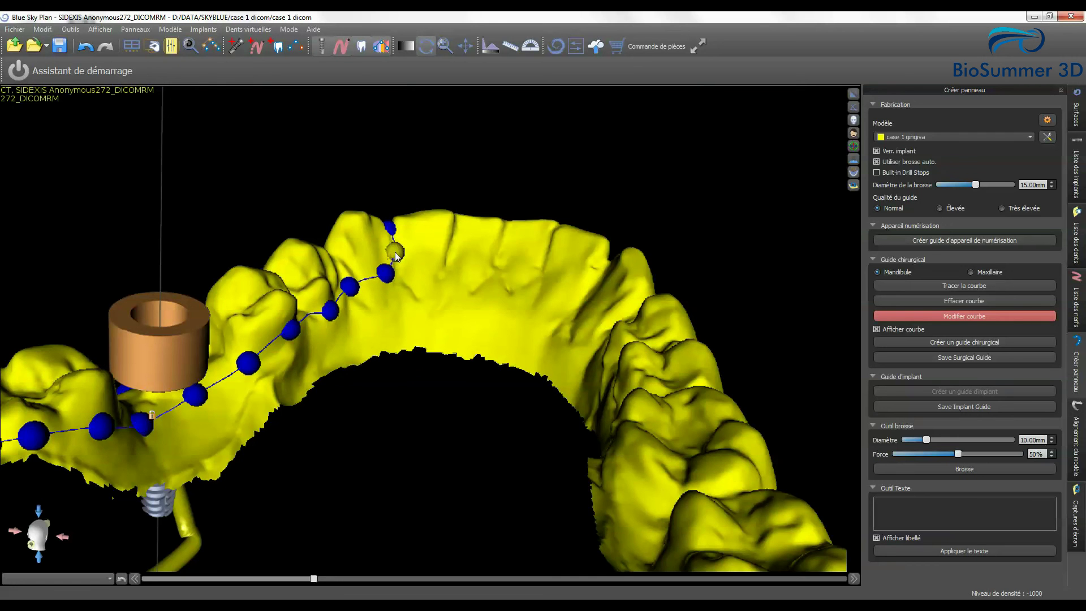
{"action": "left_click_drag", "start_coordinate": [292, 331], "coordinate": [284, 330]}
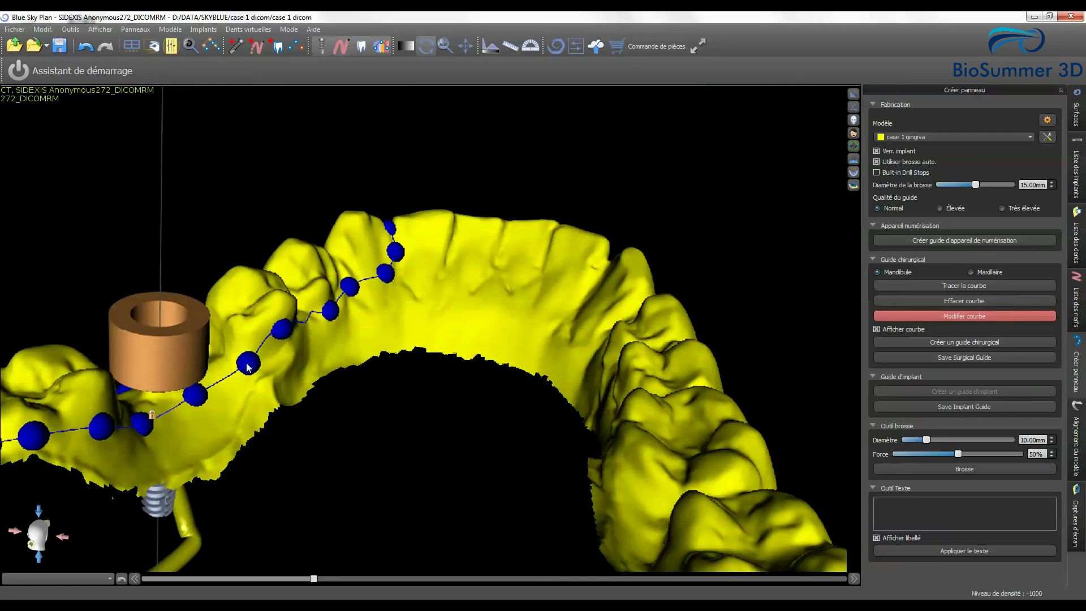
{"action": "left_click_drag", "start_coordinate": [250, 364], "coordinate": [208, 404]}
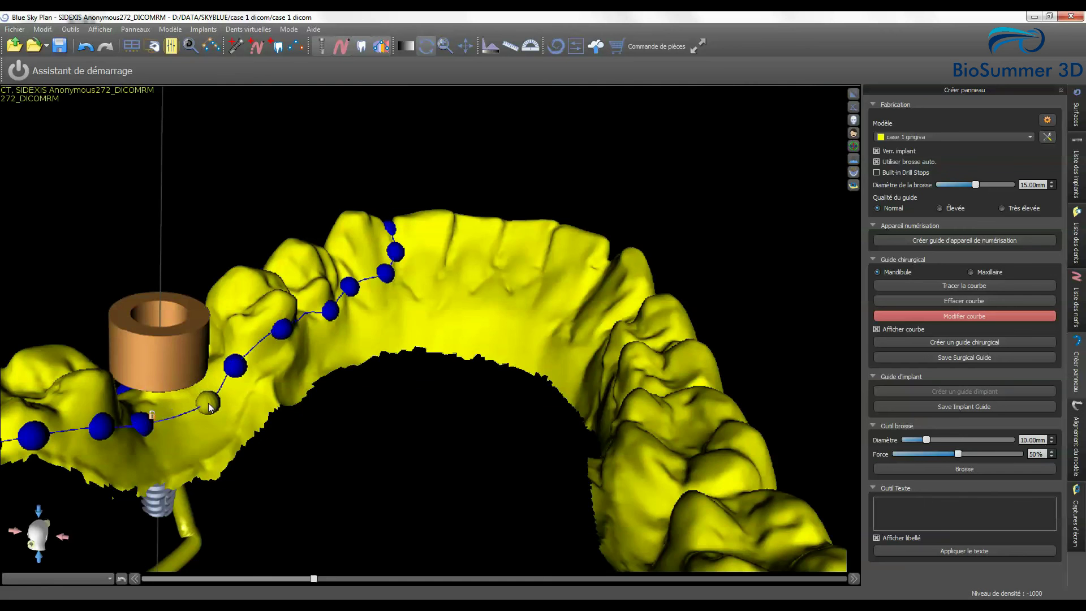
- Move the two buccal curve points beside the guide tube outward, away from the tube
{"action": "left_click_drag", "start_coordinate": [321, 466], "coordinate": [480, 452]}
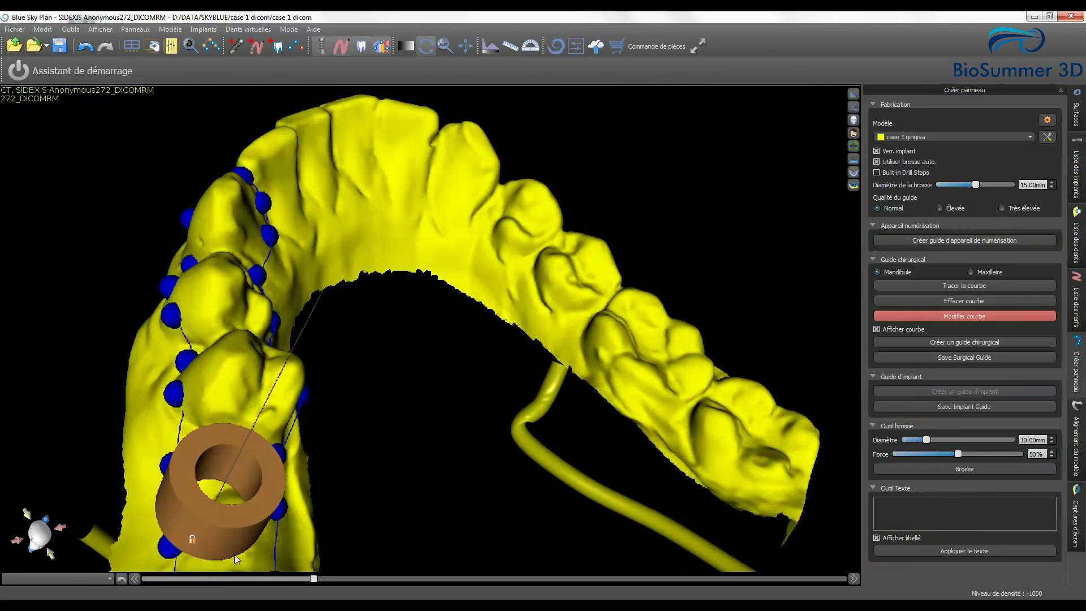
{"action": "left_click_drag", "start_coordinate": [170, 552], "coordinate": [148, 541]}
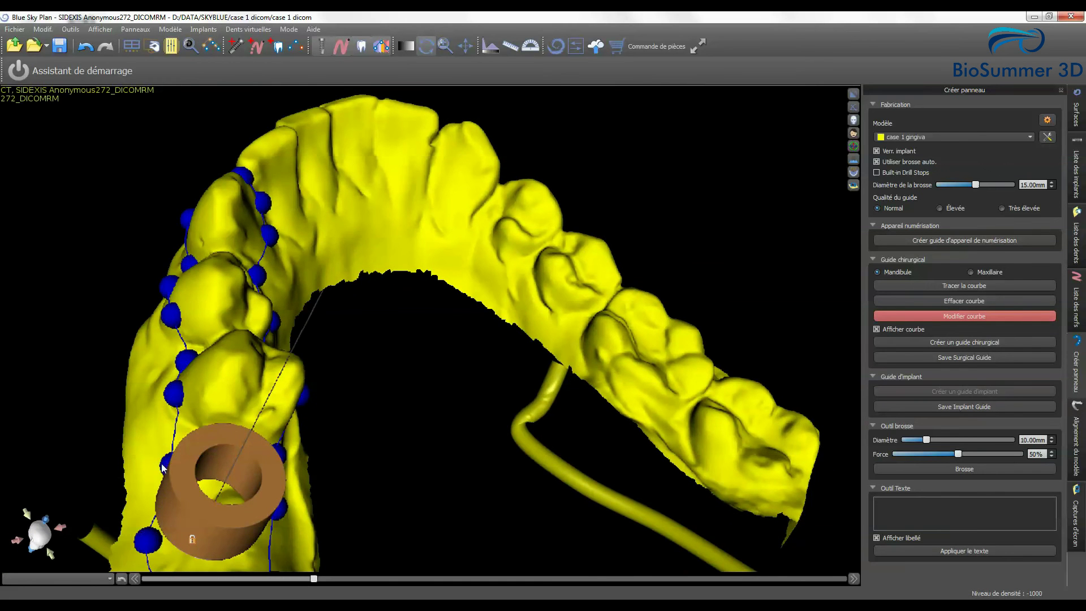
{"action": "left_click_drag", "start_coordinate": [167, 464], "coordinate": [151, 458]}
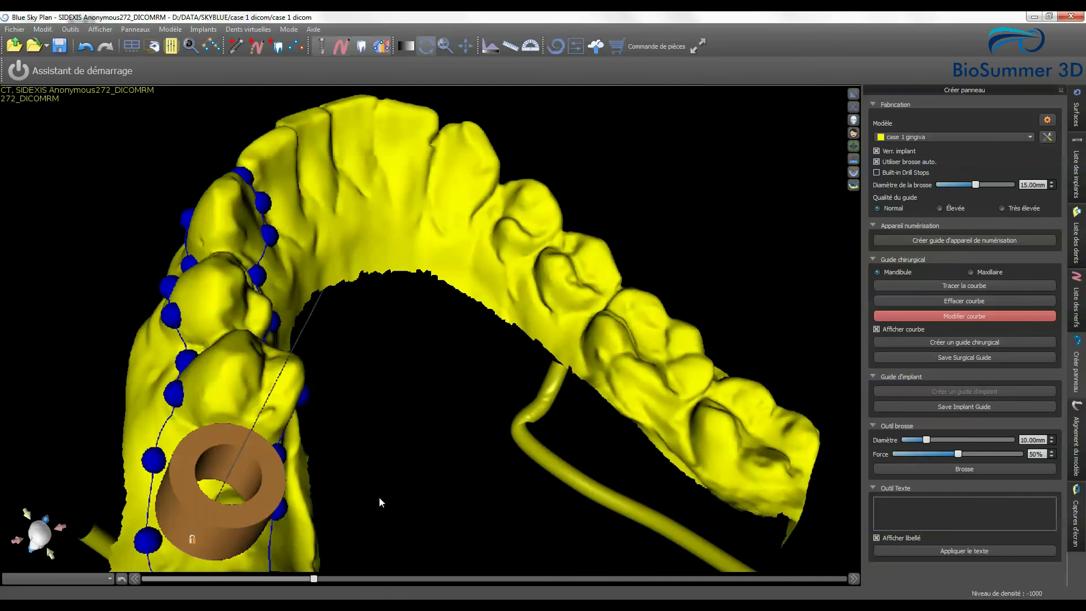
- Check the curve around the guide tube and create the surgical guide, saving the handpiece preferences with the Blue Sky Bio X Cube option
{"action": "left_click_drag", "start_coordinate": [379, 497], "coordinate": [667, 416]}
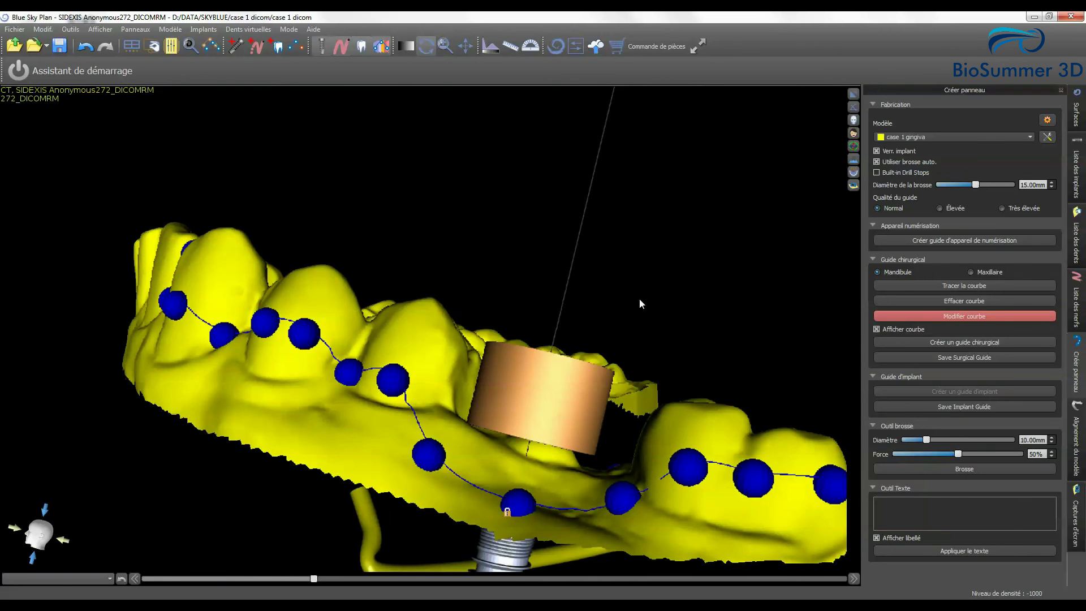
{"action": "left_click_drag", "start_coordinate": [639, 297], "coordinate": [650, 253]}
{"action": "left_click_drag", "start_coordinate": [596, 311], "coordinate": [629, 247]}
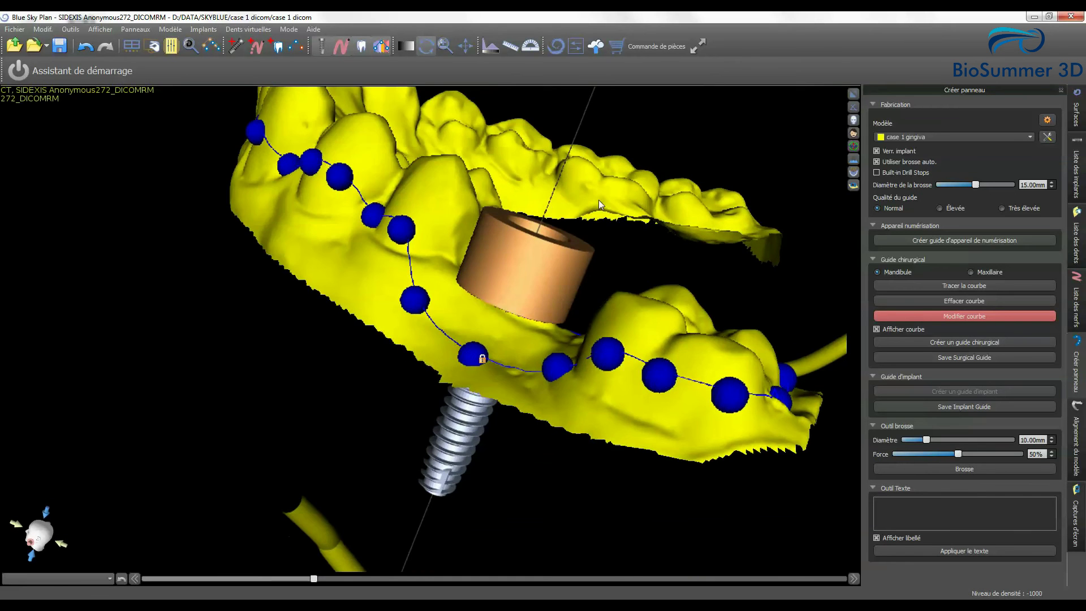
{"action": "left_click_drag", "start_coordinate": [598, 199], "coordinate": [449, 279]}
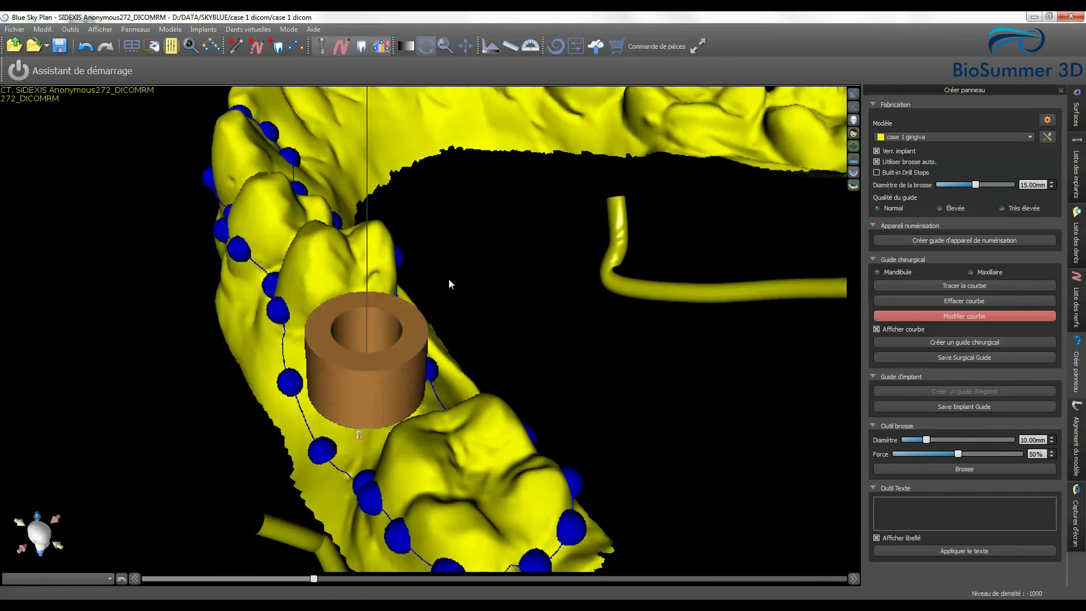
{"action": "scroll", "coordinate": [541, 376], "scroll_direction": "down", "scroll_amount": 2}
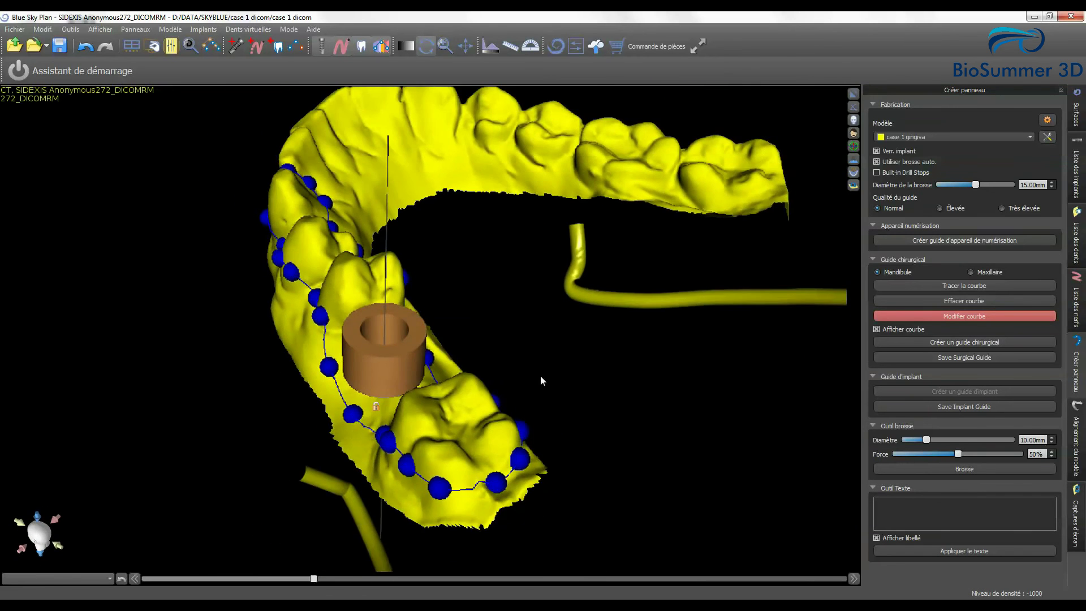
{"action": "left_click", "coordinate": [969, 342]}
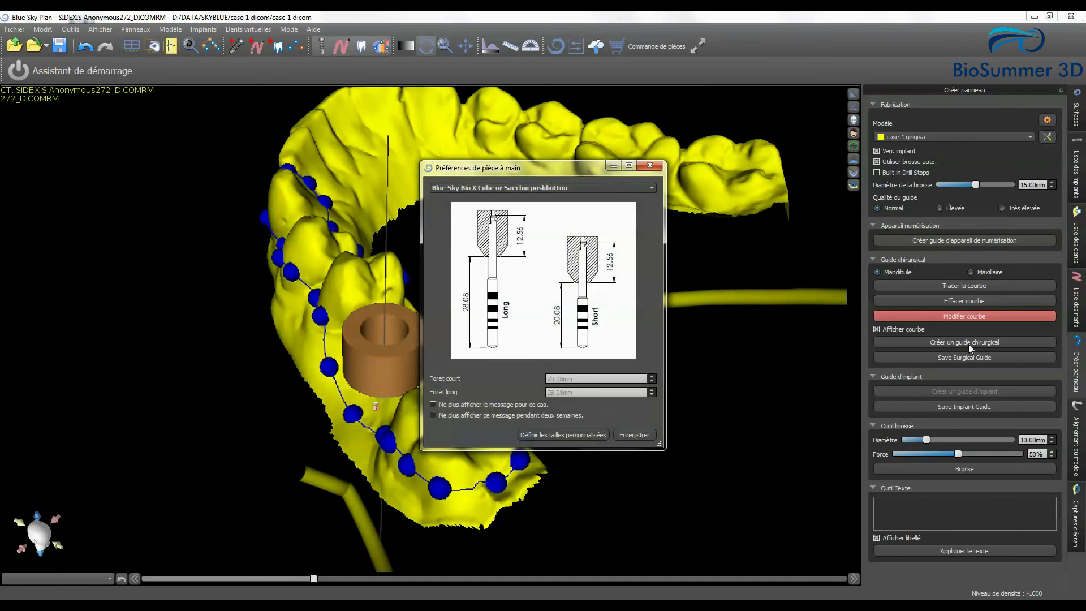
{"action": "left_click", "coordinate": [633, 434]}
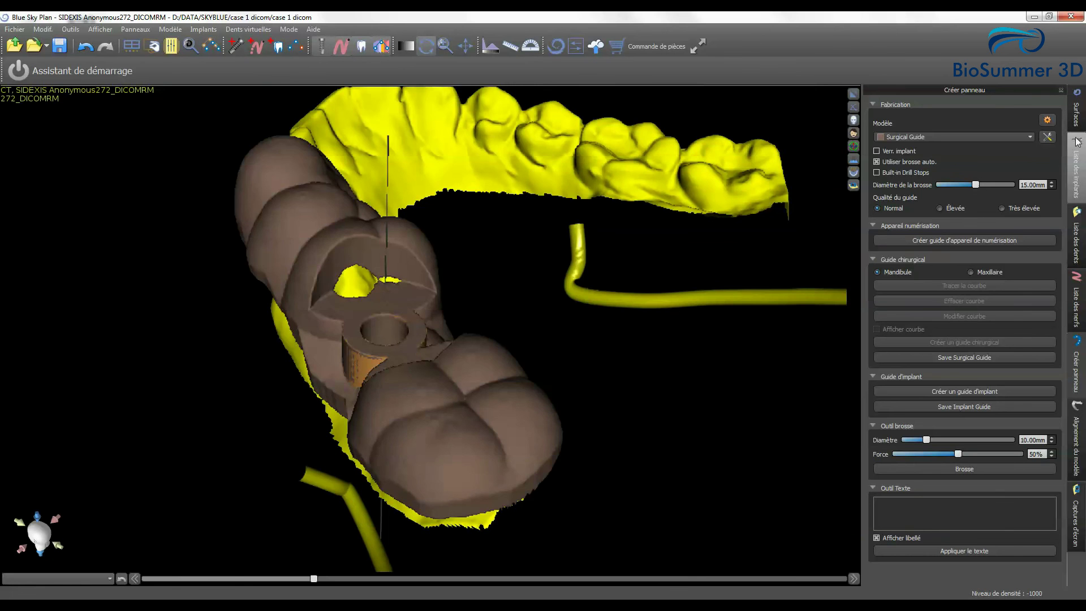
- Hide the implant's guide tube, undo the accidental implant shift and lock the implant
{"action": "left_click", "coordinate": [1077, 115]}
{"action": "left_click", "coordinate": [1078, 176]}
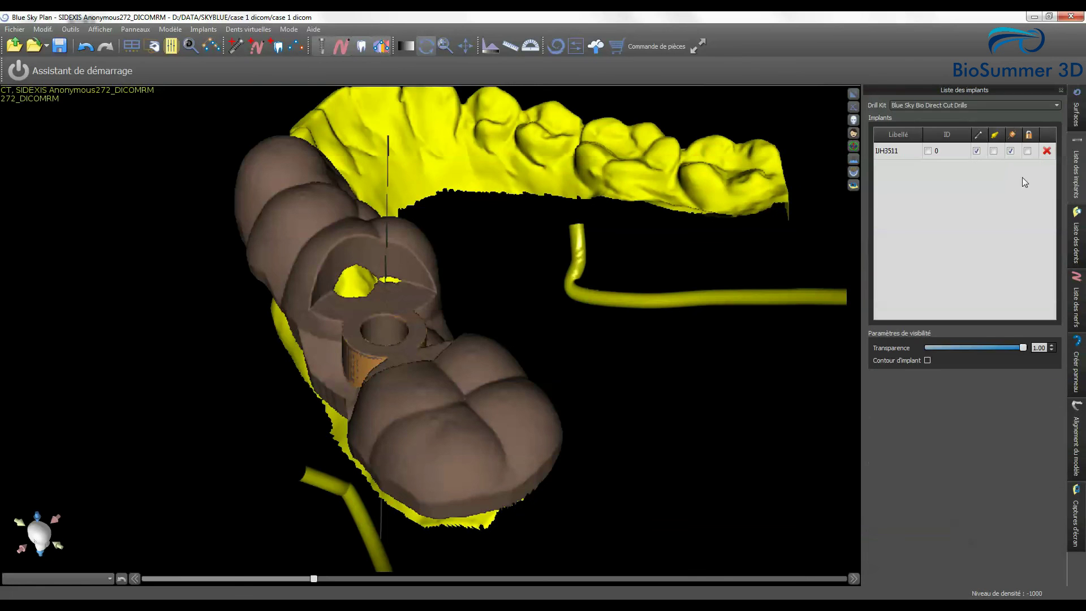
{"action": "left_click", "coordinate": [1011, 151]}
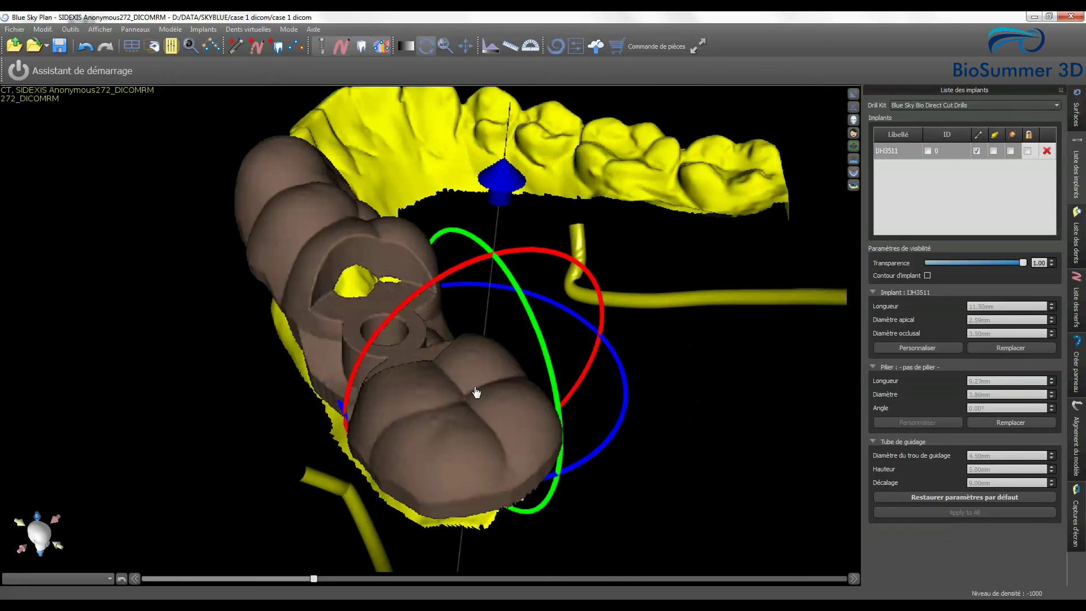
{"action": "key", "text": "ctrl+z"}
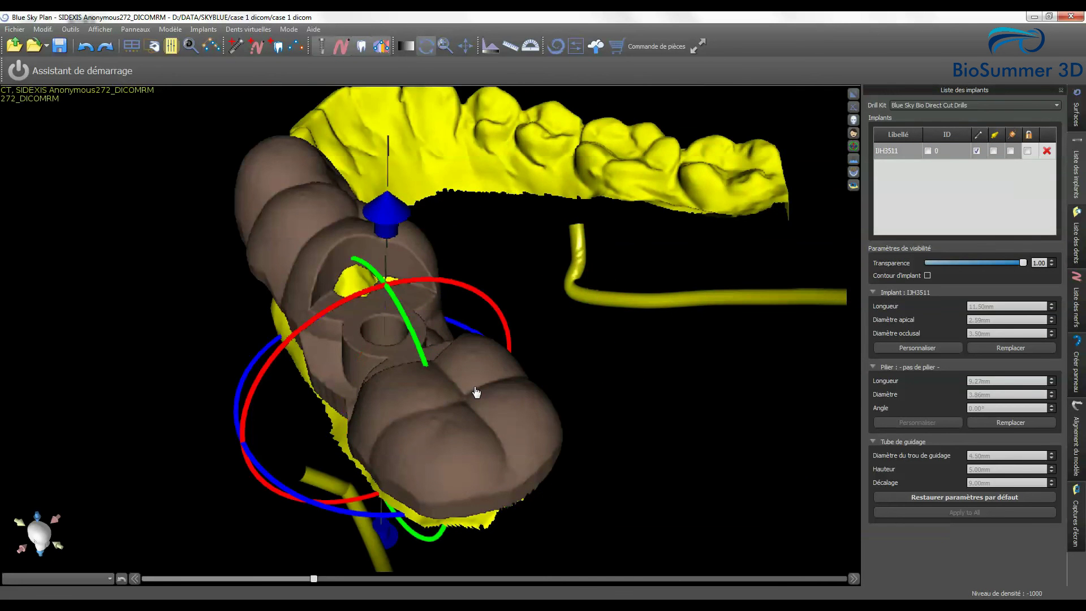
{"action": "left_click", "coordinate": [1028, 152]}
- Show the Original CT surface and examine how the surgical guide sits on the gingiva model and mandible
{"action": "left_click_drag", "start_coordinate": [492, 471], "coordinate": [529, 152]}
{"action": "left_click", "coordinate": [1076, 108]}
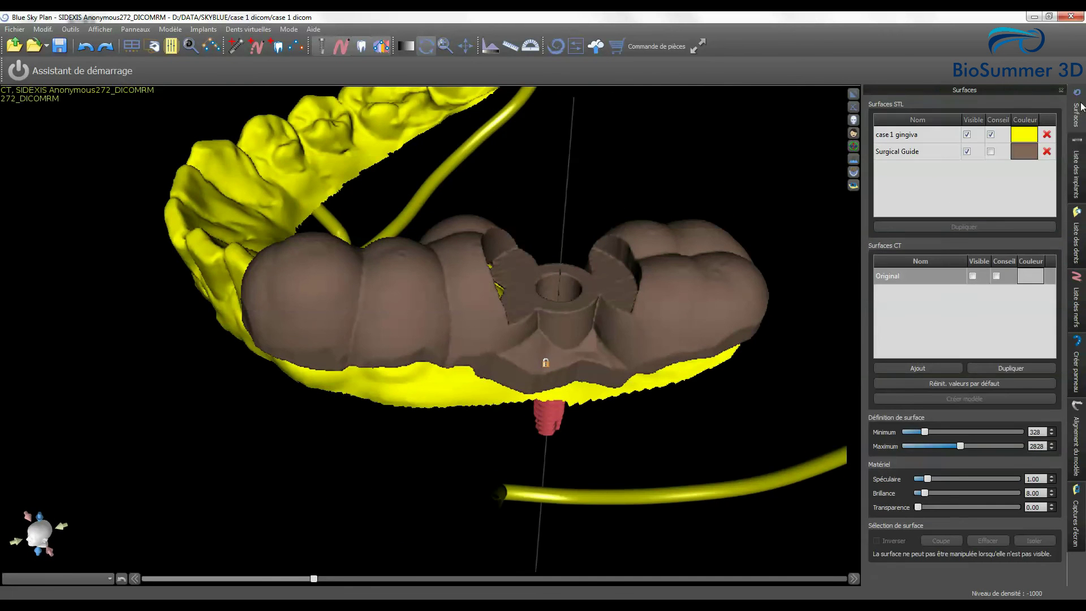
{"action": "left_click", "coordinate": [973, 276]}
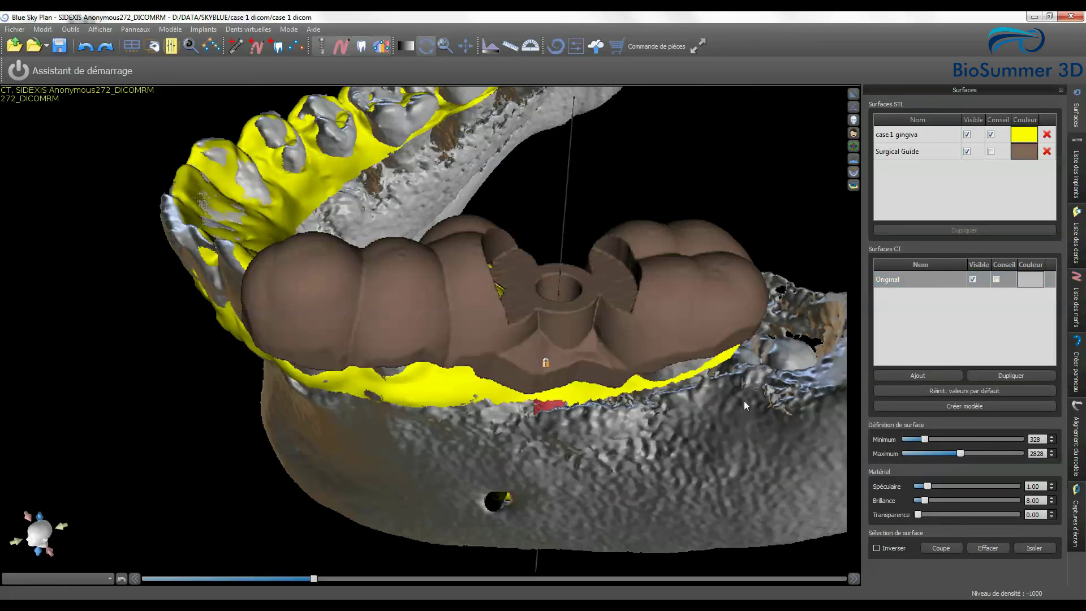
{"action": "left_click_drag", "start_coordinate": [692, 476], "coordinate": [621, 467]}
{"action": "right_click_drag", "start_coordinate": [621, 467], "coordinate": [677, 445]}
{"action": "left_click_drag", "start_coordinate": [676, 444], "coordinate": [700, 349]}
{"action": "left_click_drag", "start_coordinate": [275, 429], "coordinate": [295, 456]}
{"action": "left_click_drag", "start_coordinate": [681, 350], "coordinate": [685, 390]}
- Enter TEST as the label text for the surgical guide
{"action": "left_click", "coordinate": [1074, 357]}
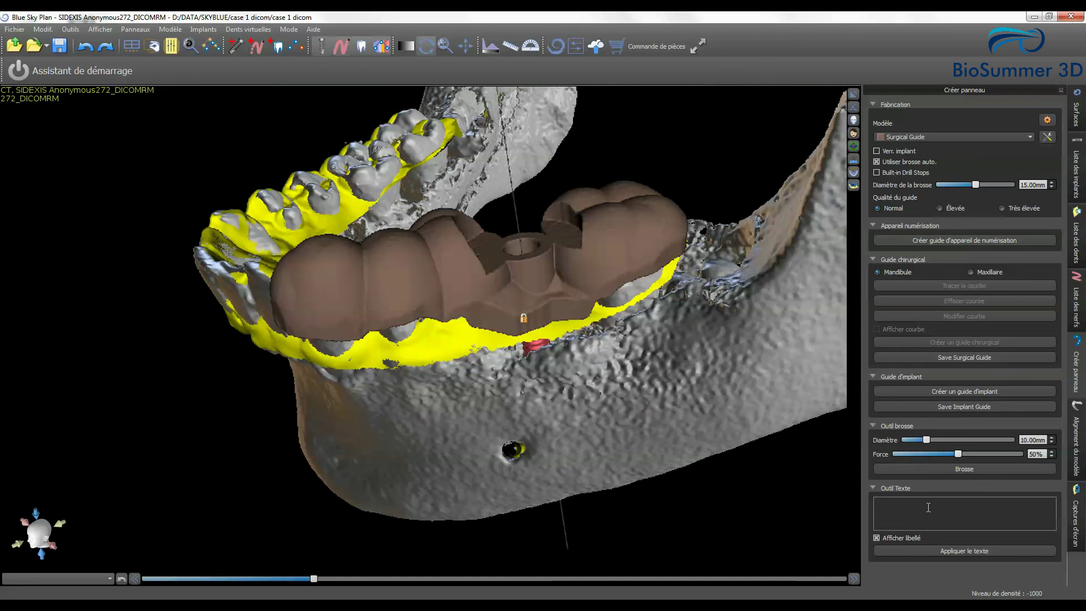
{"action": "left_click", "coordinate": [927, 507]}
{"action": "type", "text": "TEST"}
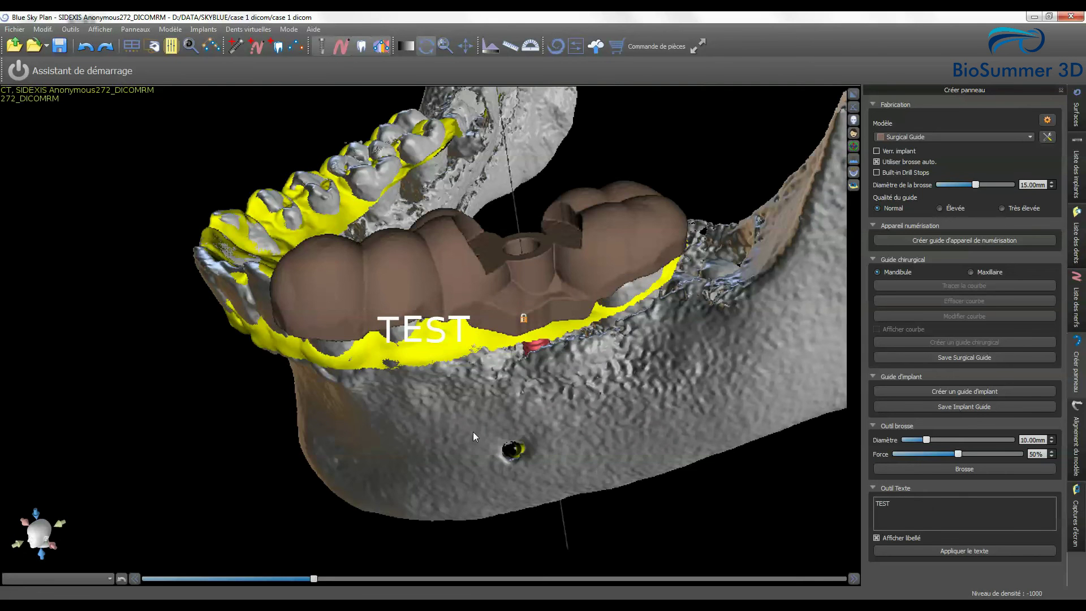
- Position the TEST label over the guide's outer surface in front of the tube, apply the text to the surgical guide and inspect it
{"action": "scroll", "coordinate": [473, 432], "scroll_direction": "down", "scroll_amount": 1}
{"action": "left_click_drag", "start_coordinate": [476, 382], "coordinate": [732, 444]}
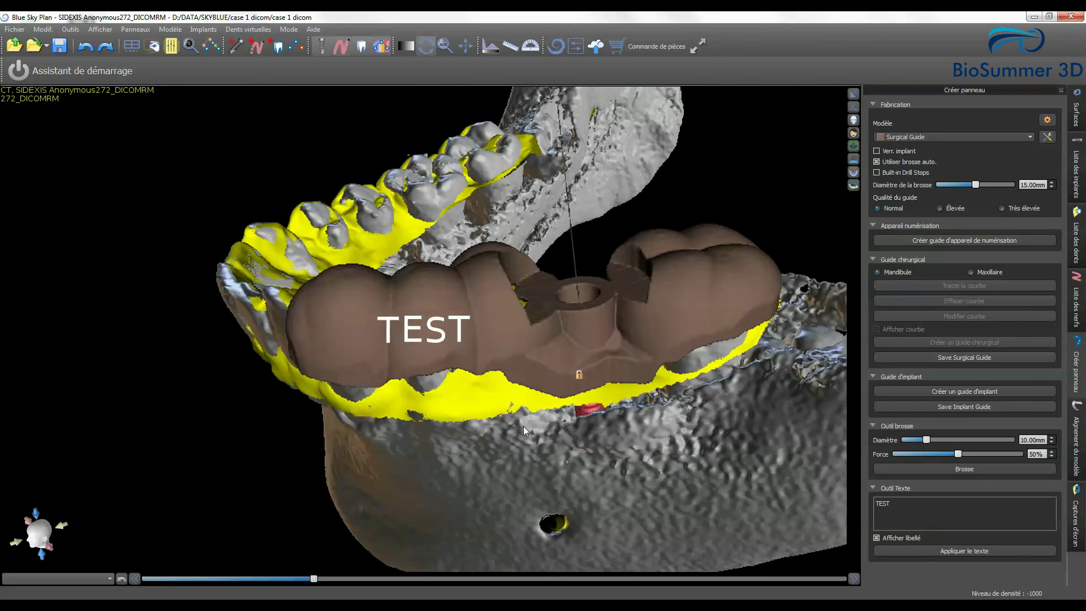
{"action": "mouse_move", "coordinate": [523, 426]}
{"action": "left_mouse_down"}
{"action": "mouse_move", "coordinate": [520, 418]}
{"action": "mouse_move", "coordinate": [524, 425]}
{"action": "left_mouse_up"}
{"action": "scroll", "coordinate": [524, 426], "scroll_direction": "down", "scroll_amount": 1}
{"action": "scroll", "coordinate": [524, 426], "scroll_direction": "up", "scroll_amount": 3}
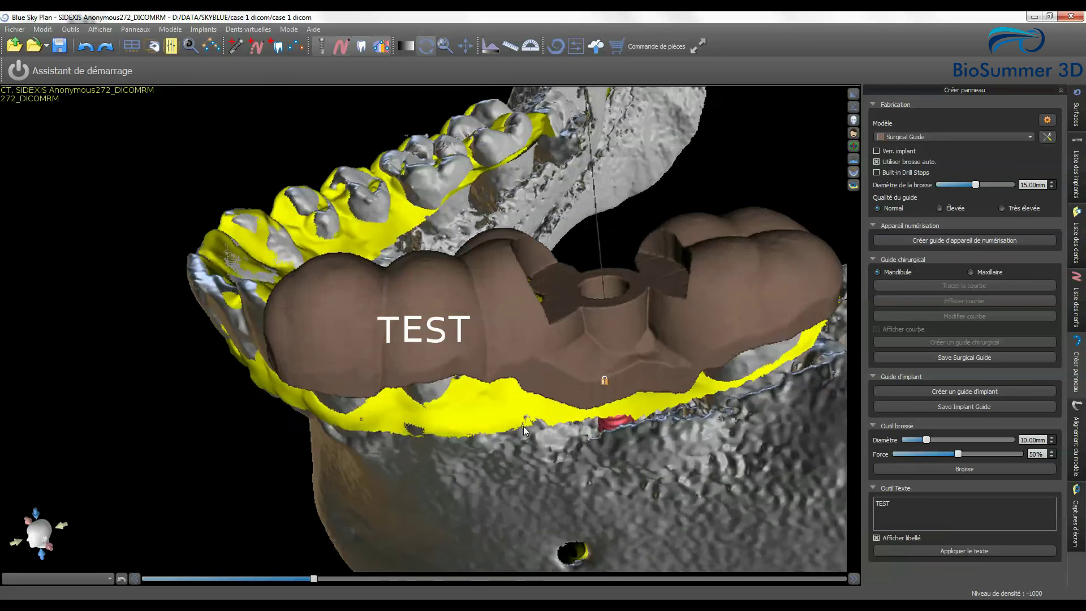
{"action": "scroll", "coordinate": [523, 425], "scroll_direction": "down", "scroll_amount": 3}
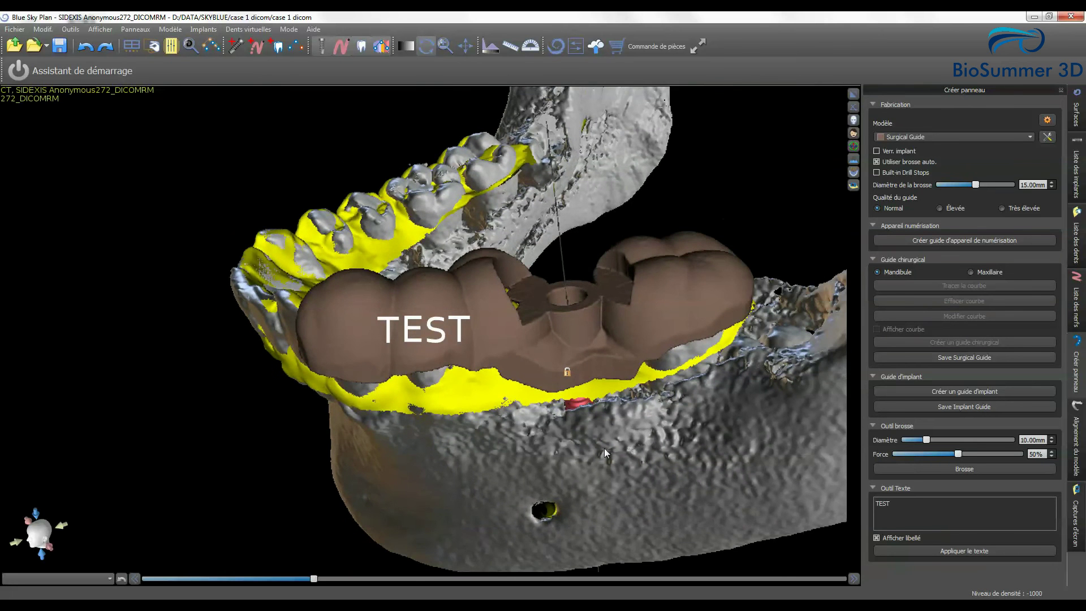
{"action": "left_click_drag", "start_coordinate": [524, 426], "coordinate": [608, 427]}
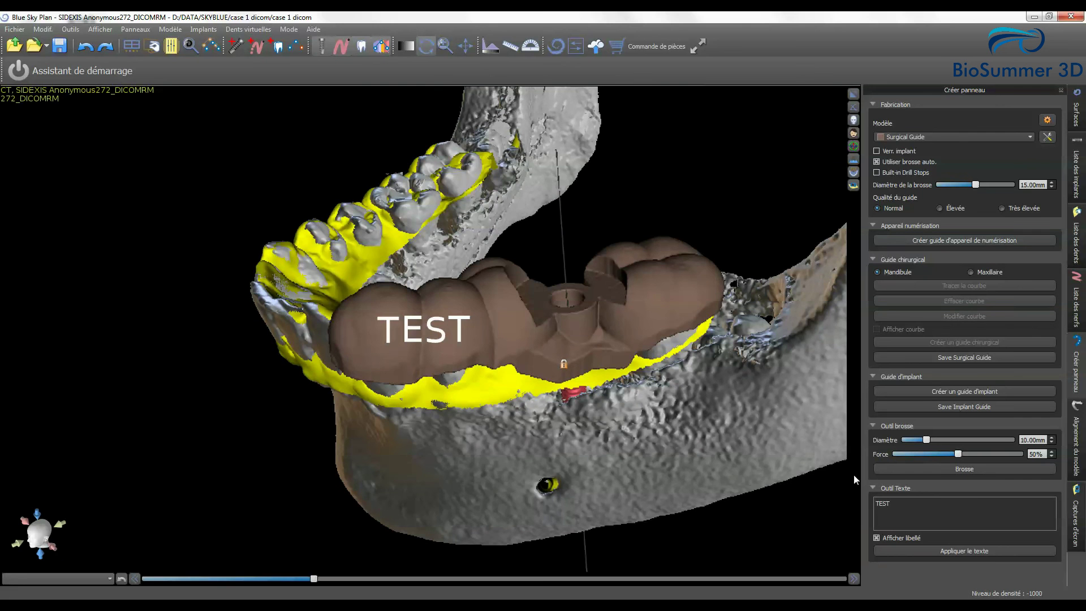
{"action": "left_click", "coordinate": [962, 548]}
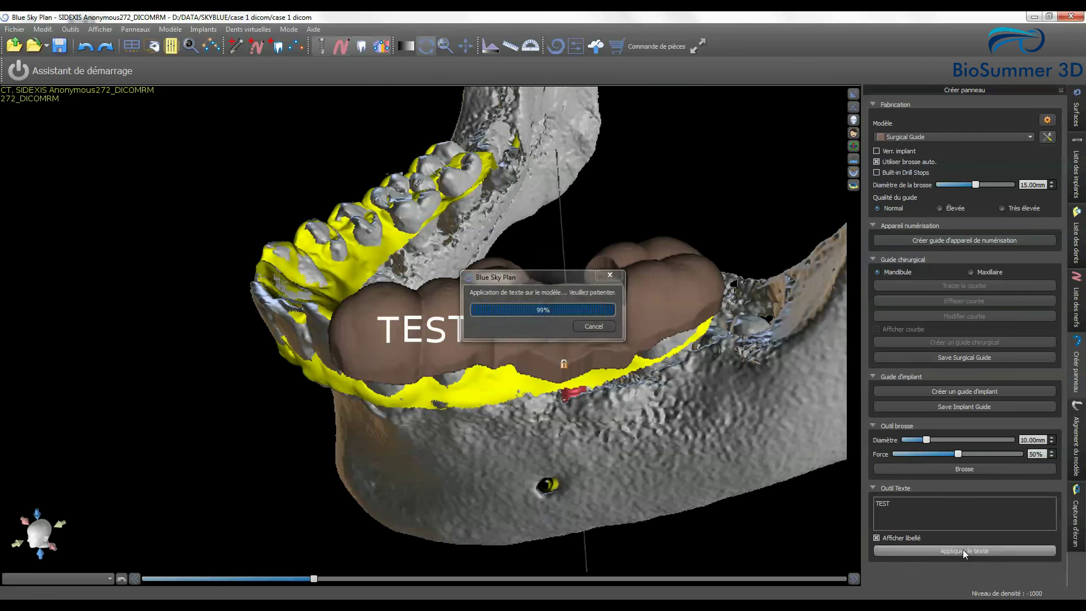
{"action": "left_click_drag", "start_coordinate": [452, 417], "coordinate": [553, 444]}
{"action": "scroll", "coordinate": [504, 373], "scroll_direction": "up", "scroll_amount": 2}
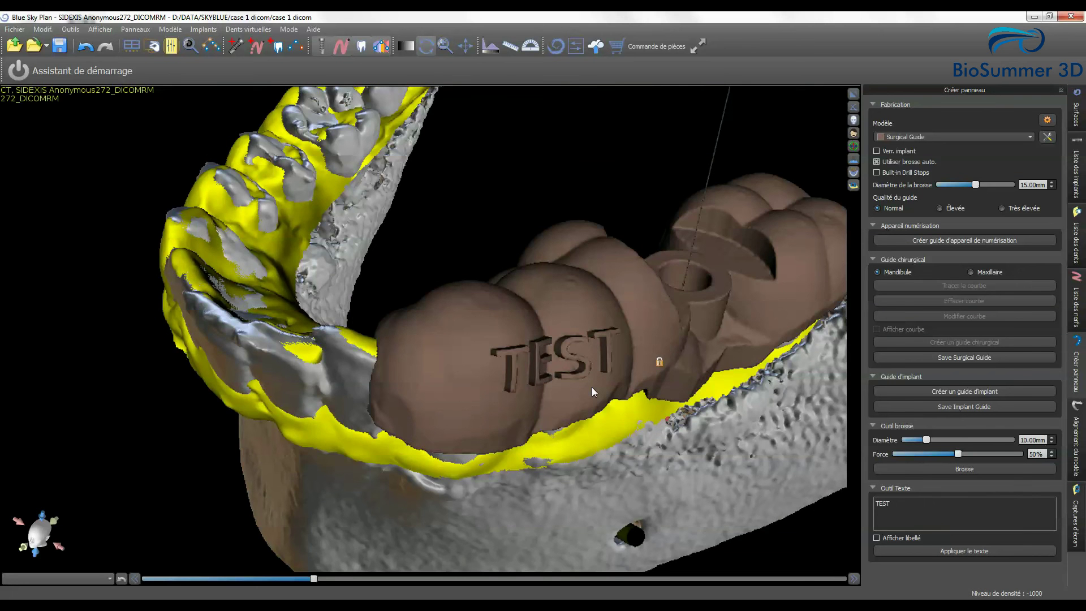
{"action": "left_click_drag", "start_coordinate": [593, 395], "coordinate": [361, 352]}
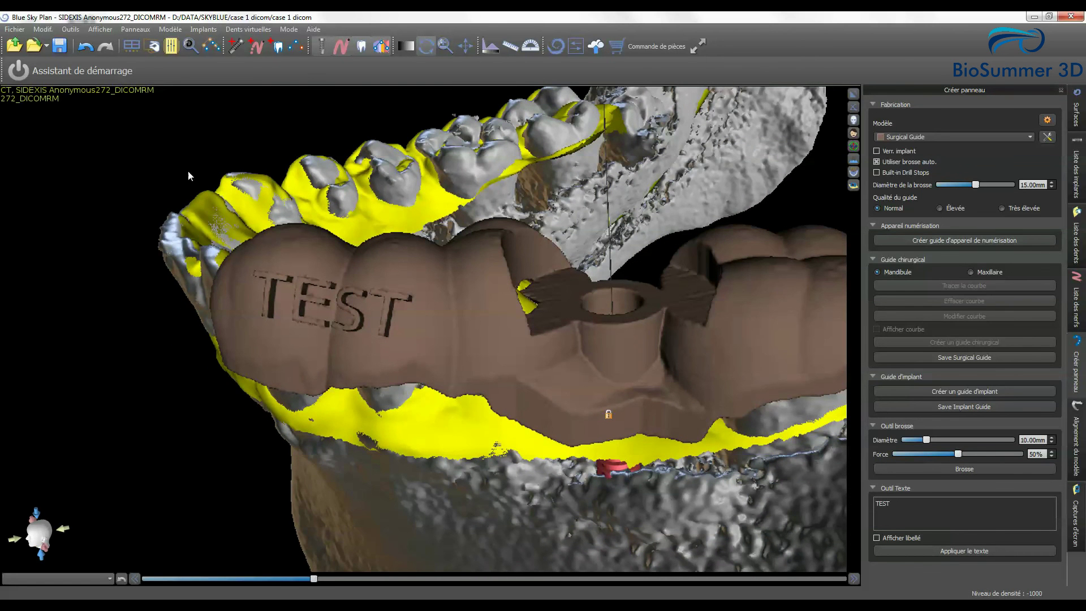
- Set up a data export containing only the Surgical Guide STL surface, excluding the nerves, case 1 gingiva, Original CT surface and implant
{"action": "left_click", "coordinate": [21, 31]}
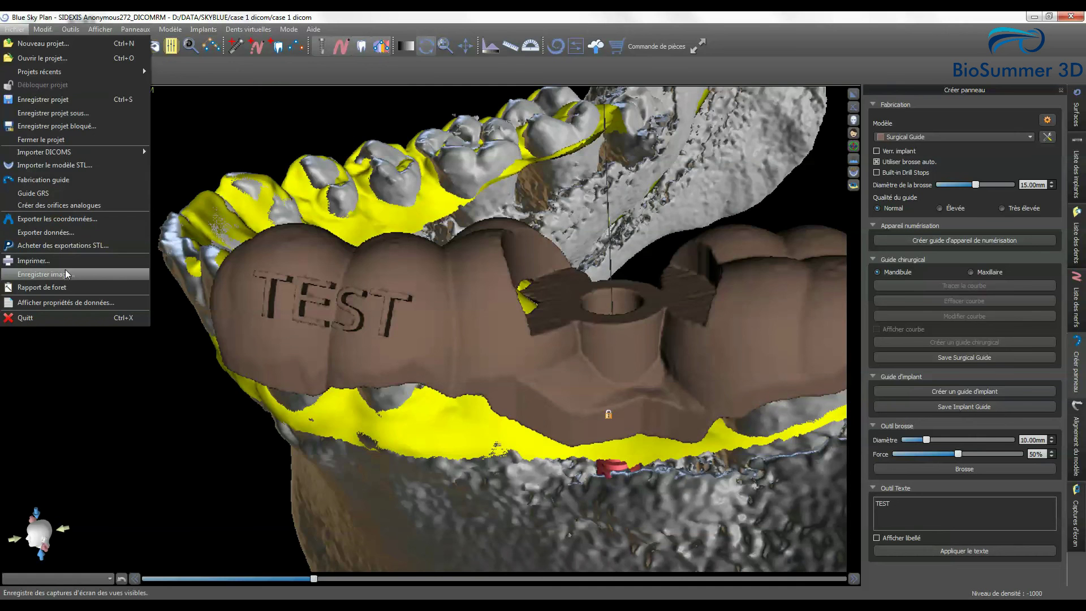
{"action": "left_click", "coordinate": [60, 233]}
{"action": "left_click", "coordinate": [425, 170]}
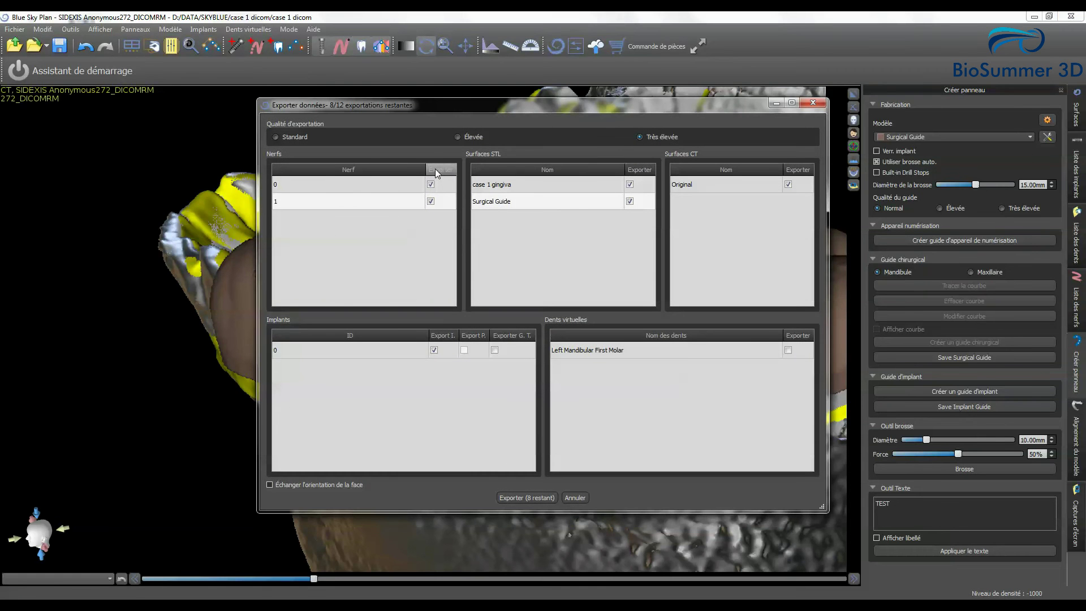
{"action": "left_click", "coordinate": [640, 170]}
{"action": "left_click", "coordinate": [804, 170]}
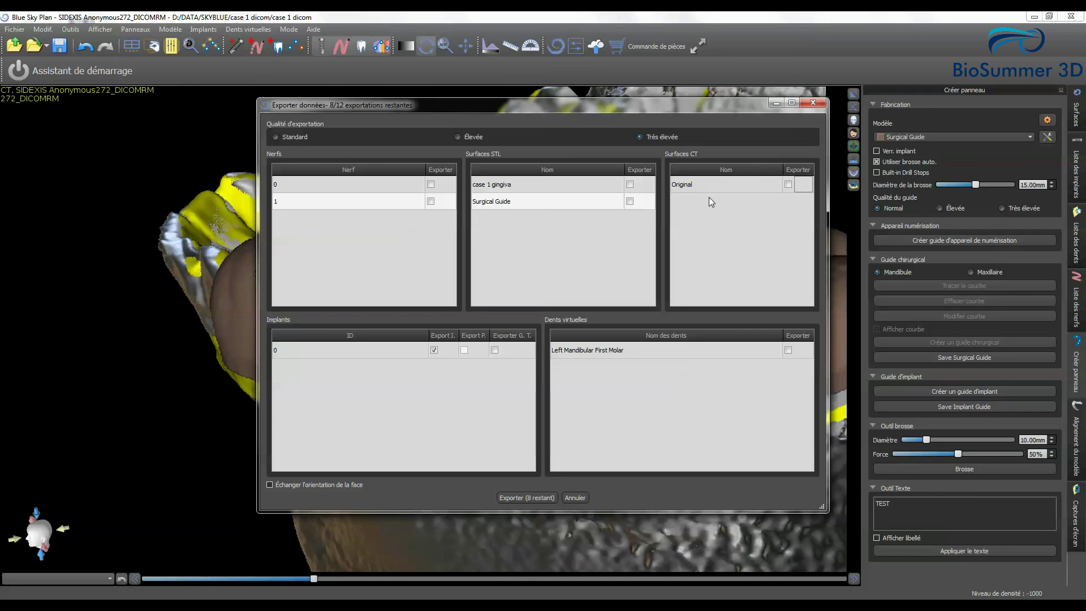
{"action": "left_click", "coordinate": [444, 336]}
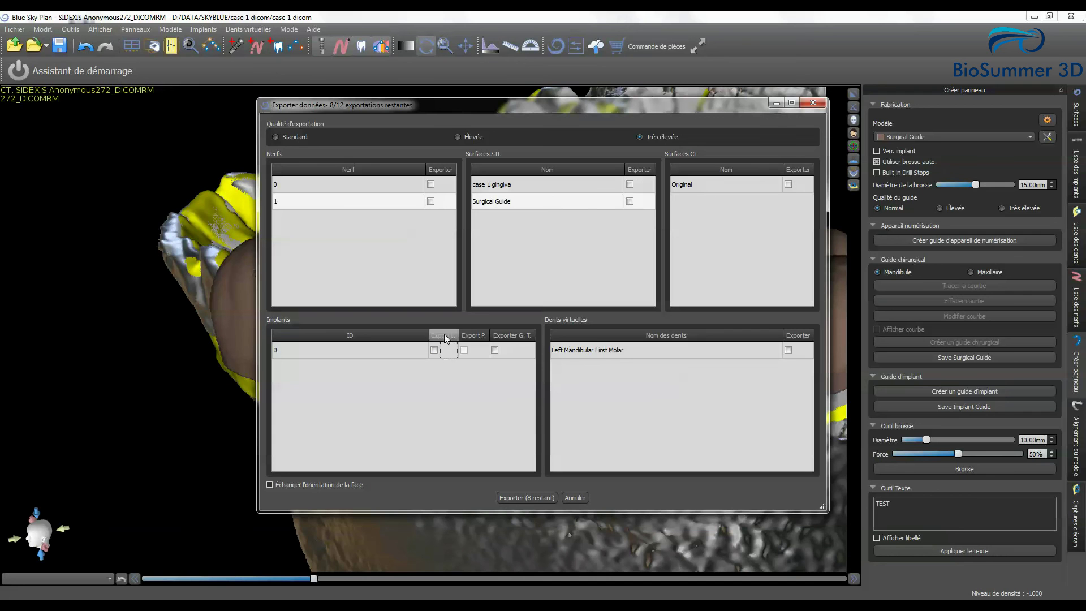
{"action": "left_click", "coordinate": [629, 201]}
- Export the surgical guide to the desktop as an STL file named TEST Guide 1er cas
{"action": "left_click", "coordinate": [521, 496]}
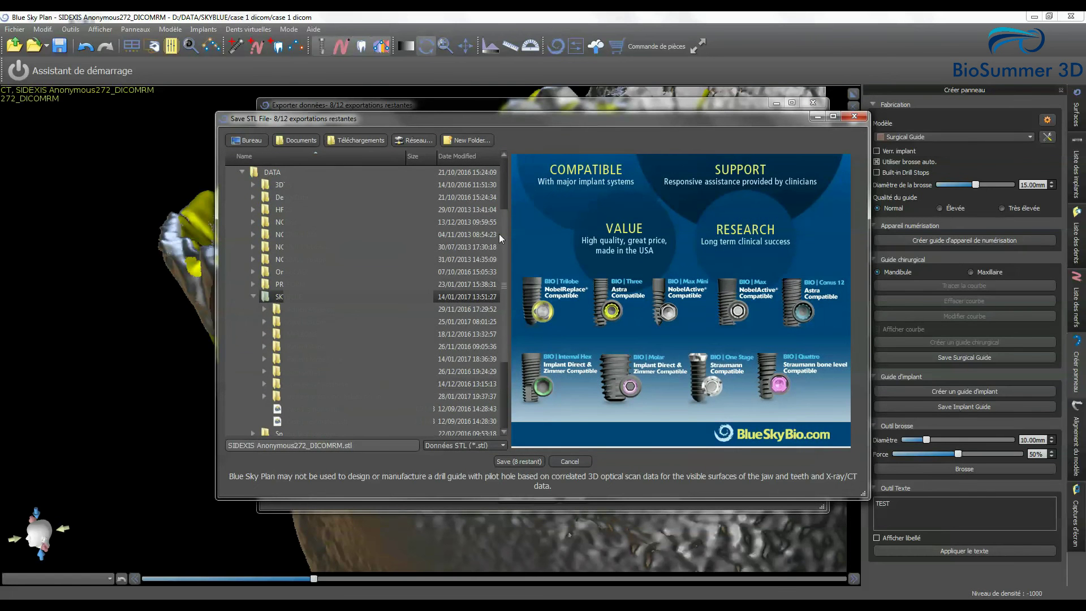
{"action": "left_click_drag", "start_coordinate": [506, 251], "coordinate": [502, 179]}
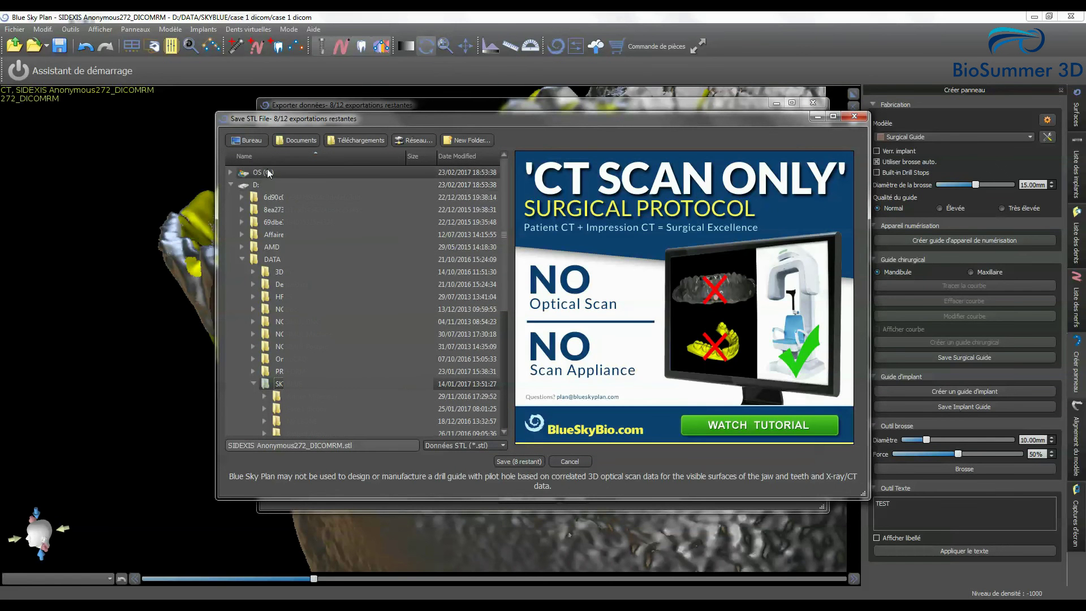
{"action": "left_click", "coordinate": [258, 143]}
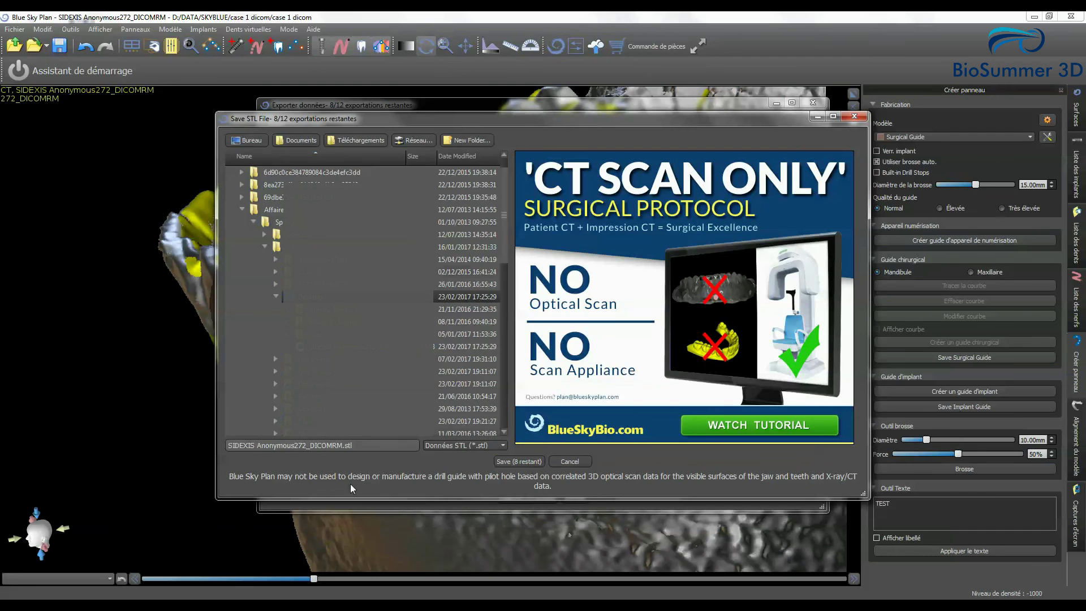
{"action": "left_click_drag", "start_coordinate": [344, 445], "coordinate": [206, 444]}
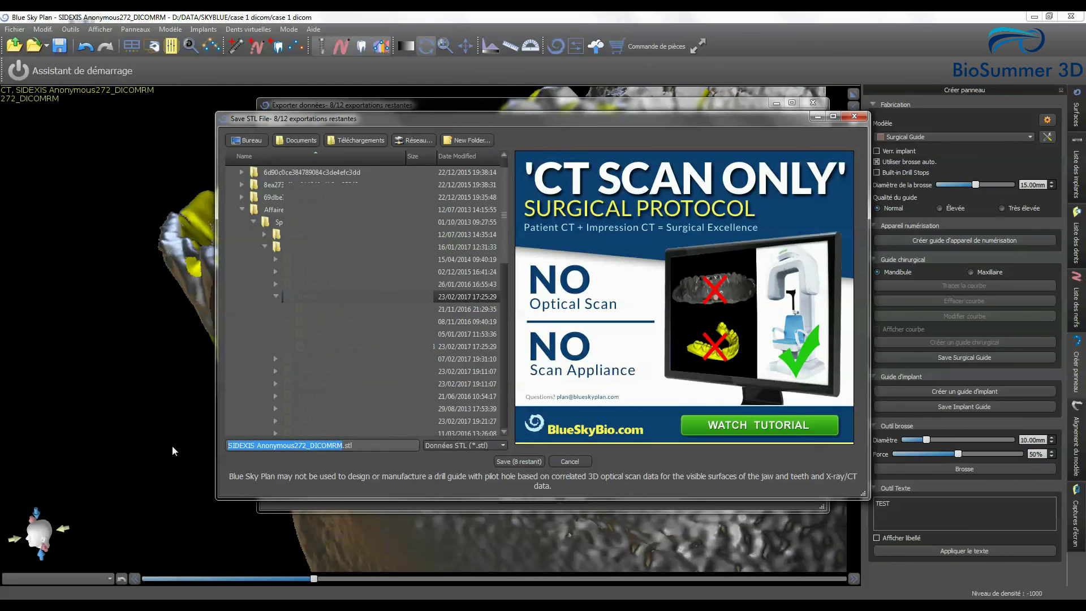
{"action": "type", "text": "TEST G"}
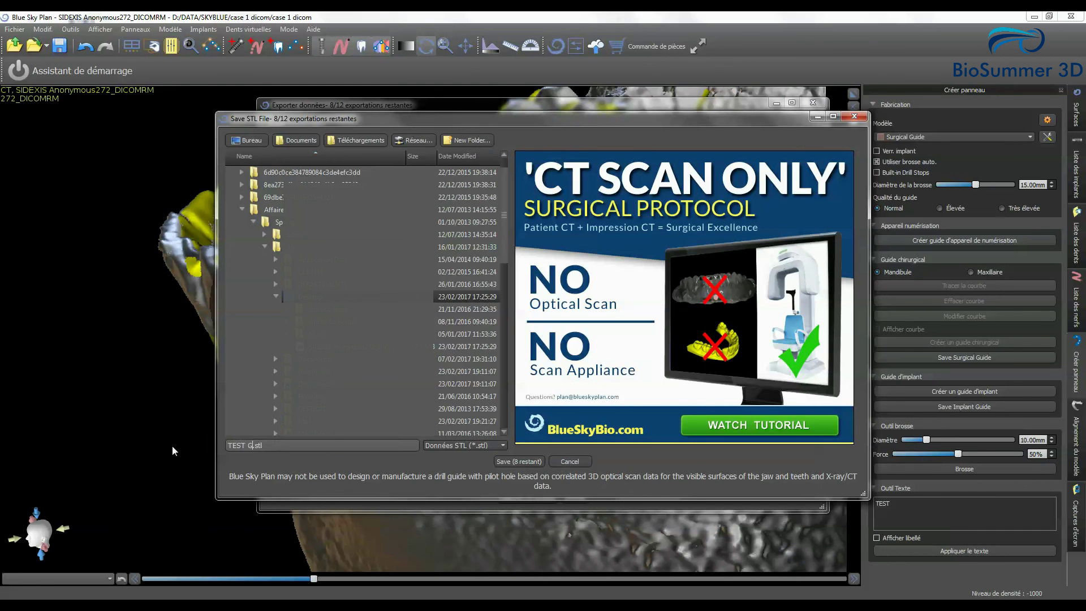
{"action": "type", "text": "uide 1er cas"}
{"action": "left_click", "coordinate": [535, 463]}
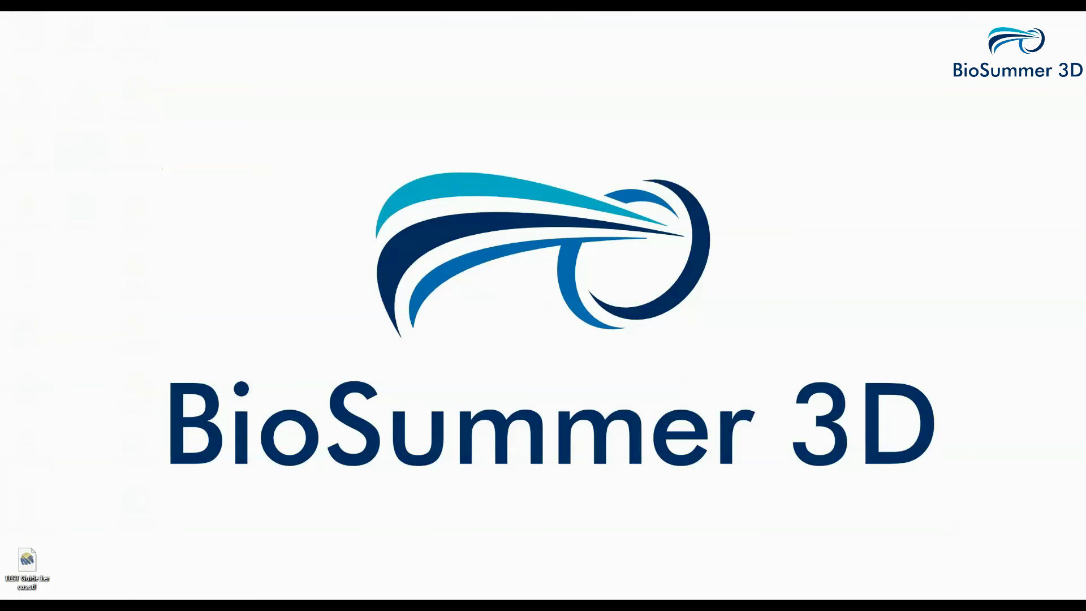
- Open TEST Guide 1er cas.stl from the desktop in ModuleWorks STL View, inspect the guide from several sides and close the viewer
{"action": "double_click", "coordinate": [27, 562]}
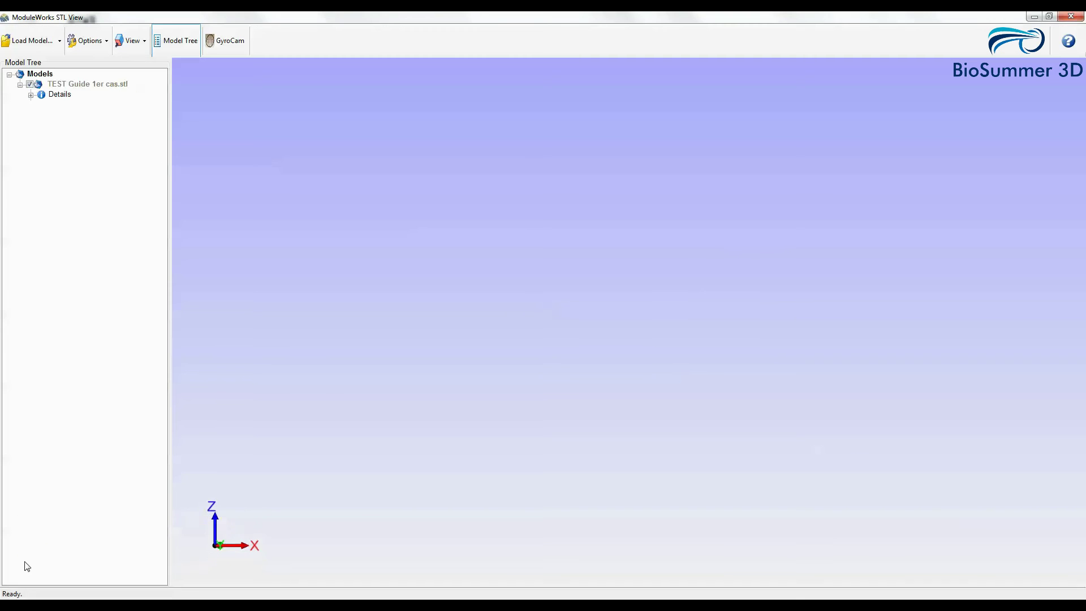
{"action": "left_click_drag", "start_coordinate": [699, 365], "coordinate": [796, 285]}
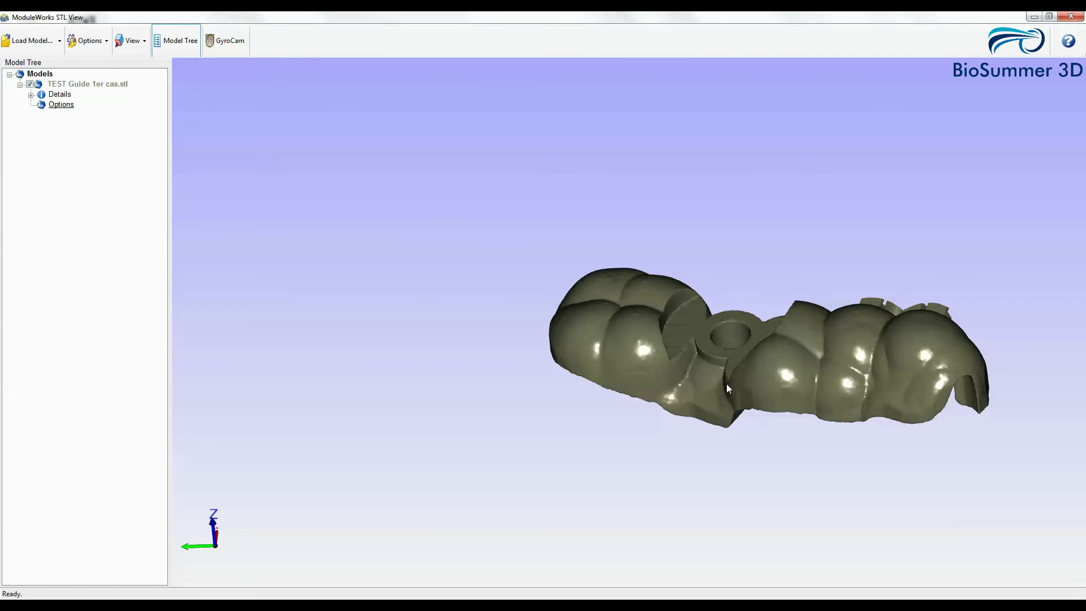
{"action": "left_click_drag", "start_coordinate": [751, 366], "coordinate": [614, 518]}
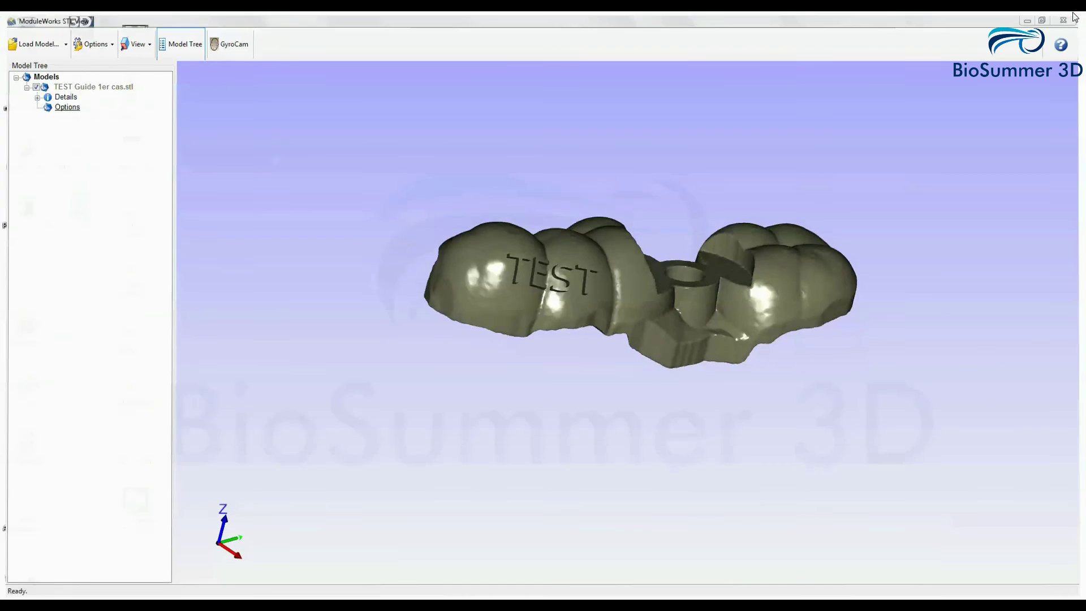
{"action": "left_click", "coordinate": [1072, 16]}
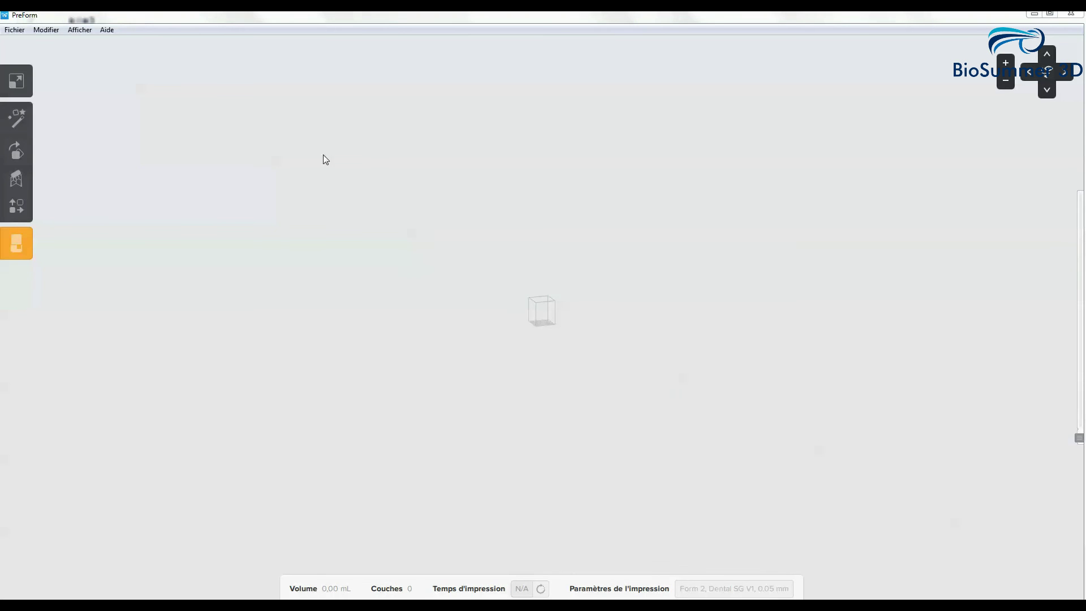
- In PreForm, start a print job for the Form 2 with Dental SG resin and 0.05 mm layer thickness
{"action": "left_click", "coordinate": [554, 277]}
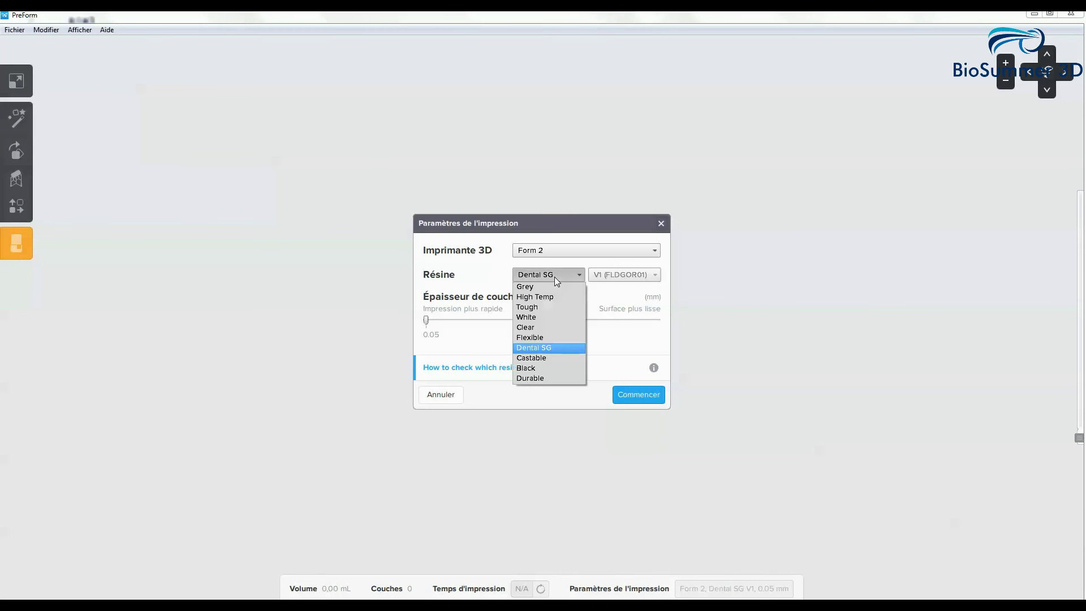
{"action": "left_click", "coordinate": [554, 277]}
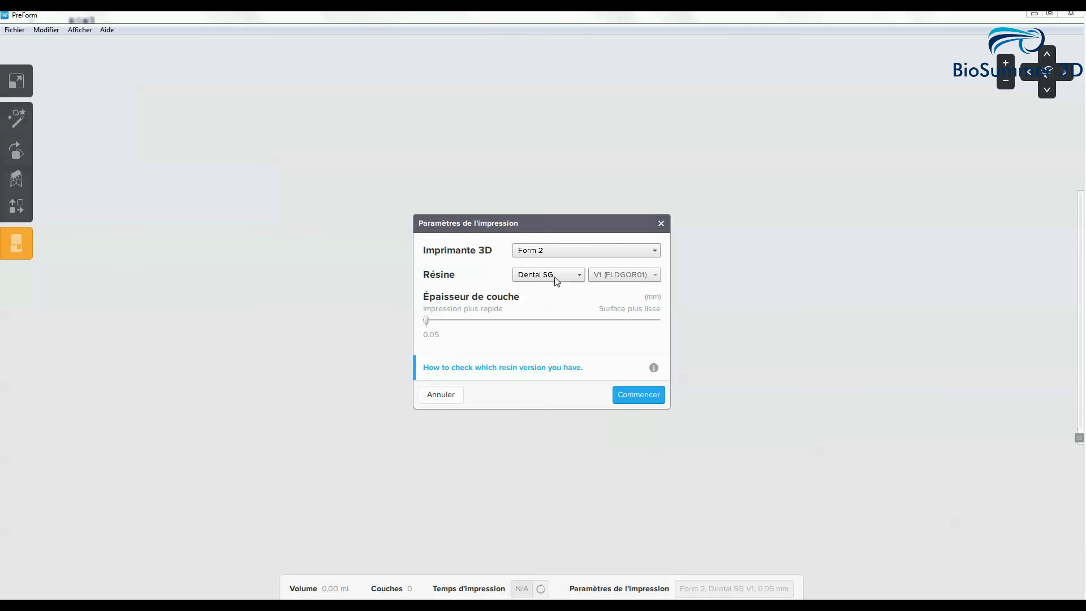
{"action": "left_click", "coordinate": [643, 394]}
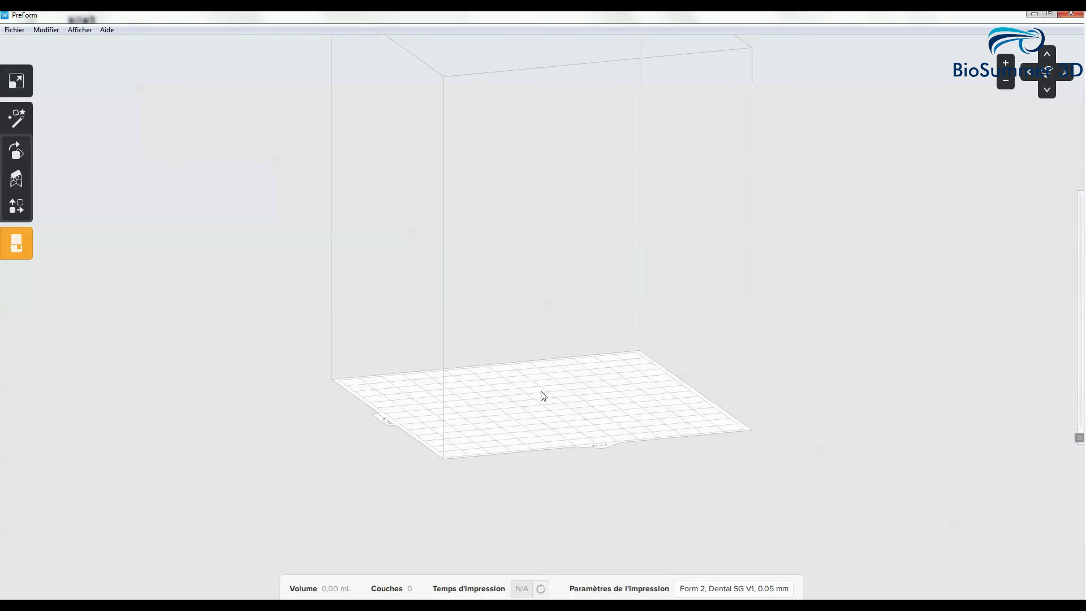
- Load TEST Guide 1er cas.stl from the desktop onto the build platform
{"action": "left_click_drag", "start_coordinate": [530, 371], "coordinate": [560, 442]}
{"action": "right_click_drag", "start_coordinate": [560, 405], "coordinate": [575, 448]}
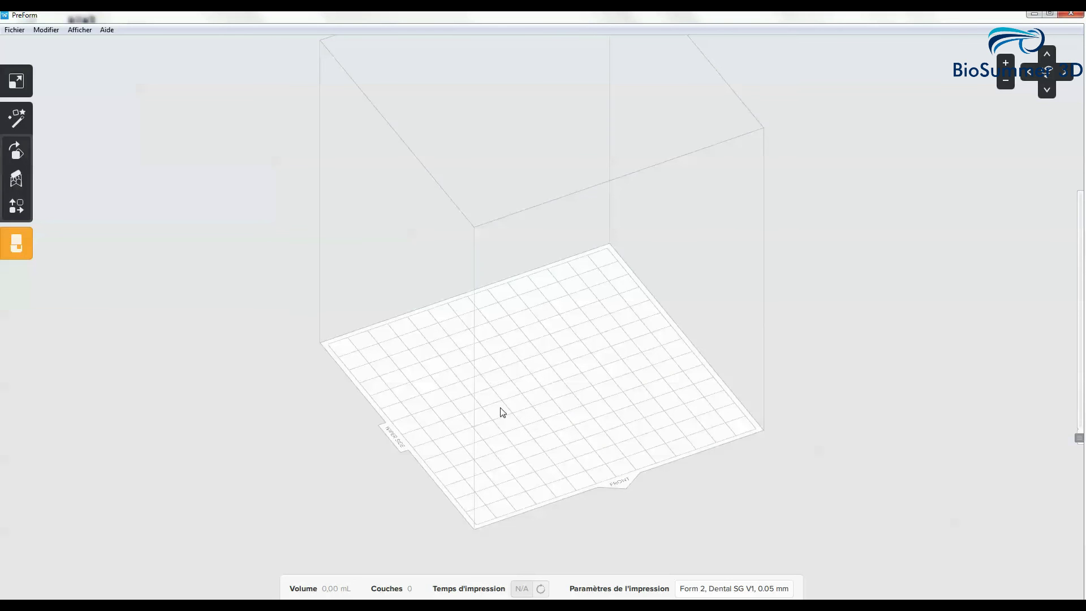
{"action": "left_click", "coordinate": [14, 30]}
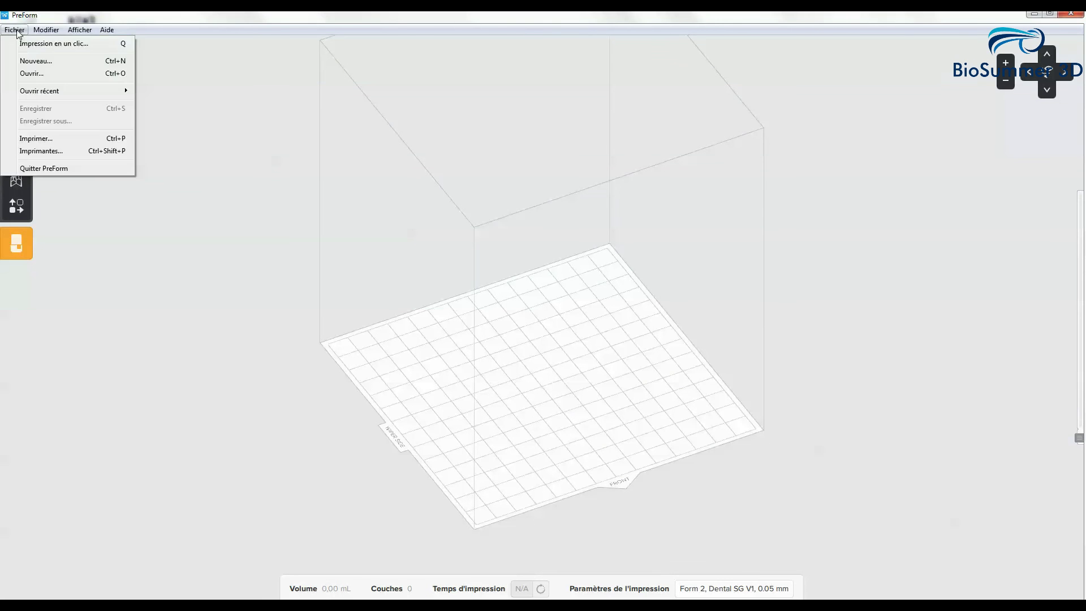
{"action": "left_click", "coordinate": [32, 74]}
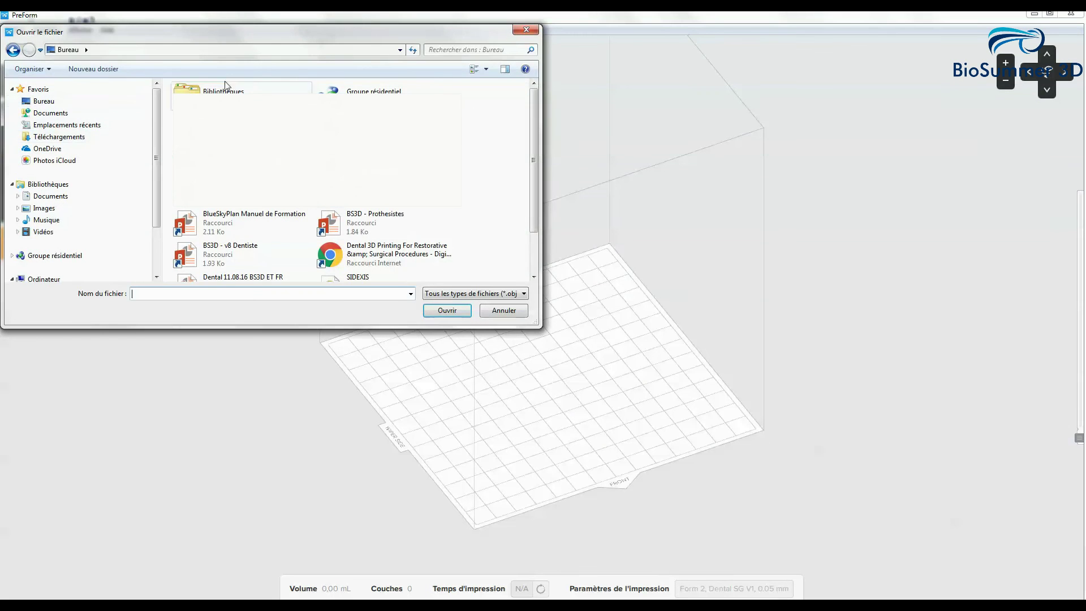
{"action": "left_click_drag", "start_coordinate": [541, 177], "coordinate": [538, 217]}
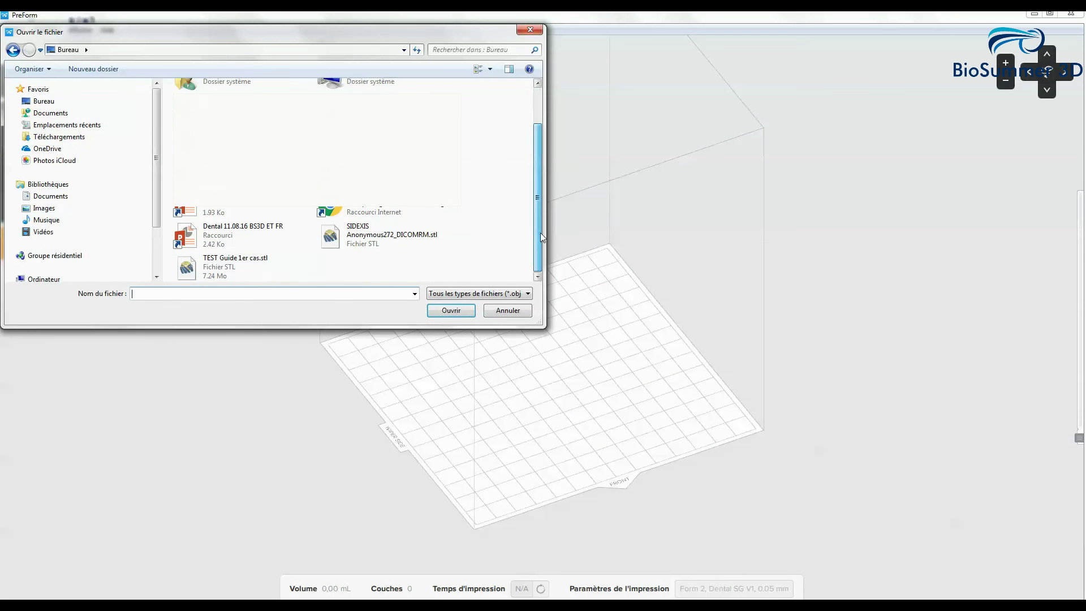
{"action": "left_click", "coordinate": [237, 266]}
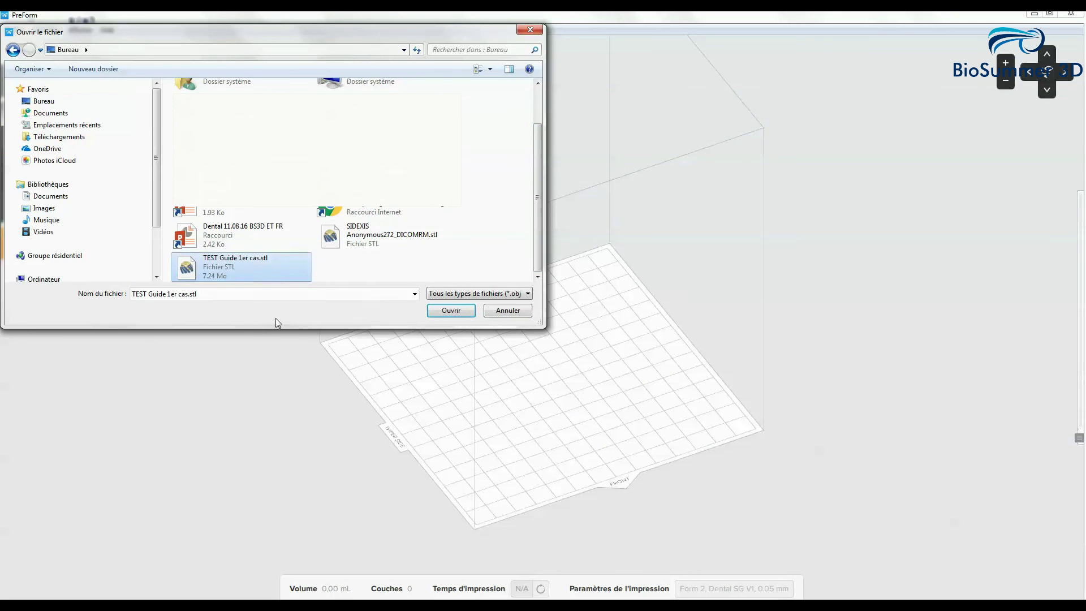
{"action": "left_click", "coordinate": [446, 310]}
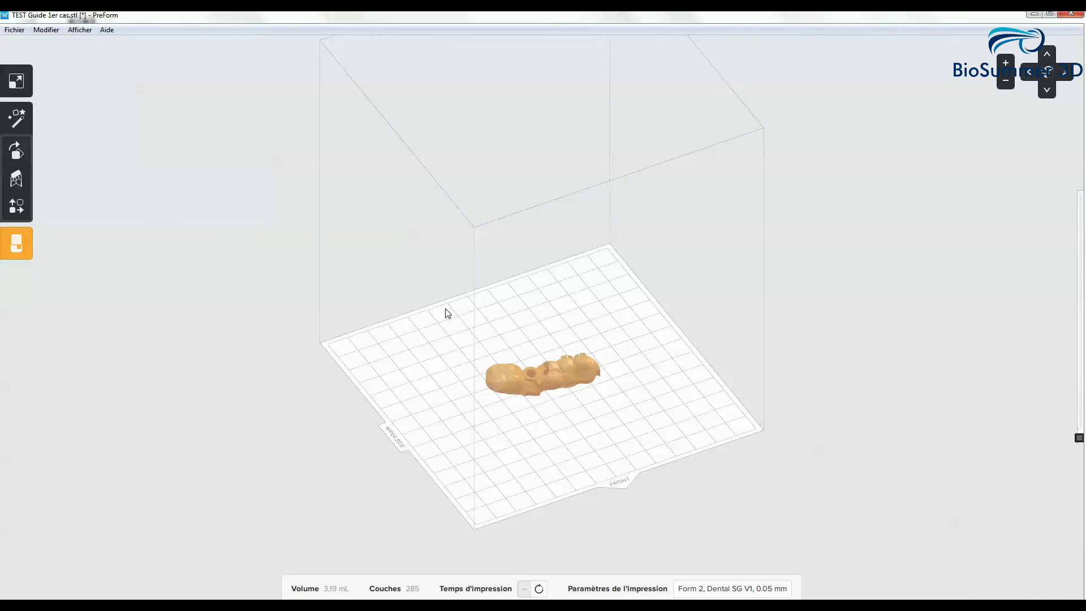
- Select the guide and flip it with a preset orientation so its tooth-side surface faces up, checking it from below the platform
{"action": "scroll", "coordinate": [557, 453], "scroll_direction": "up", "scroll_amount": 1}
{"action": "scroll", "coordinate": [557, 453], "scroll_direction": "up", "scroll_amount": 4}
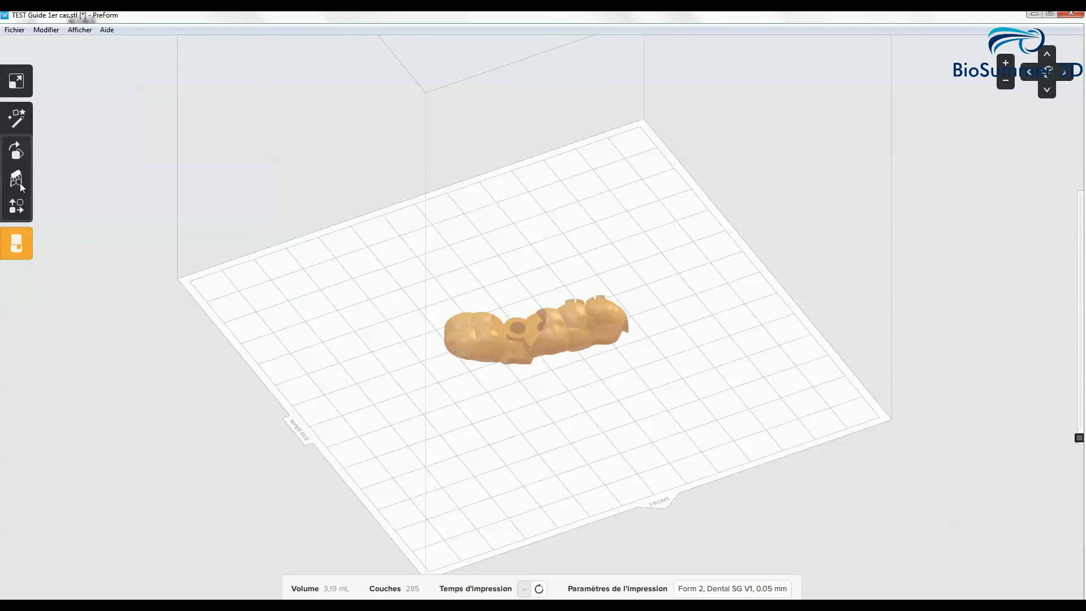
{"action": "left_click", "coordinate": [17, 152]}
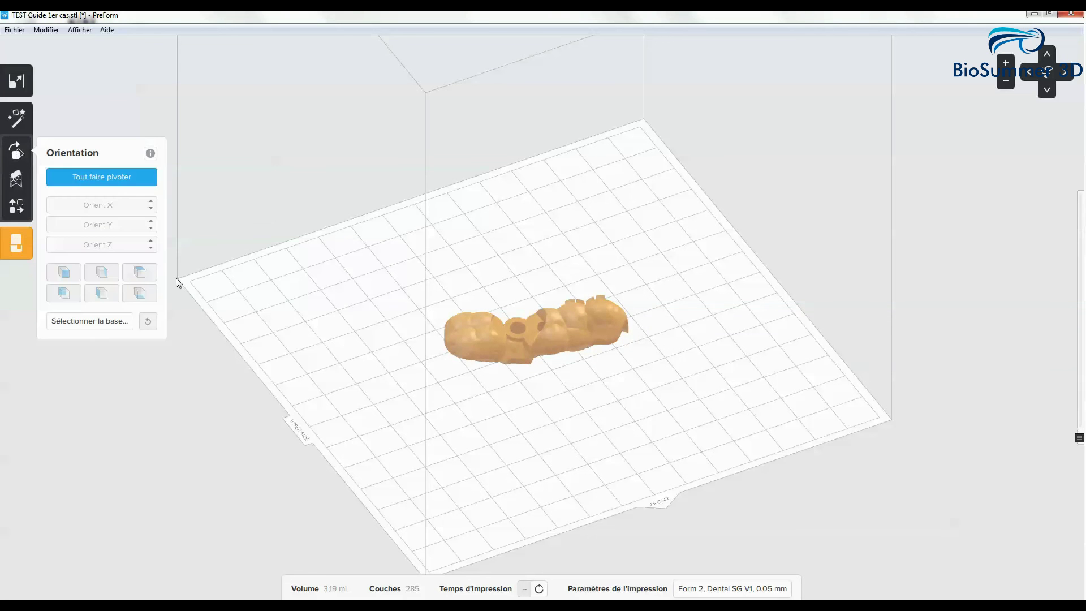
{"action": "left_click", "coordinate": [484, 336]}
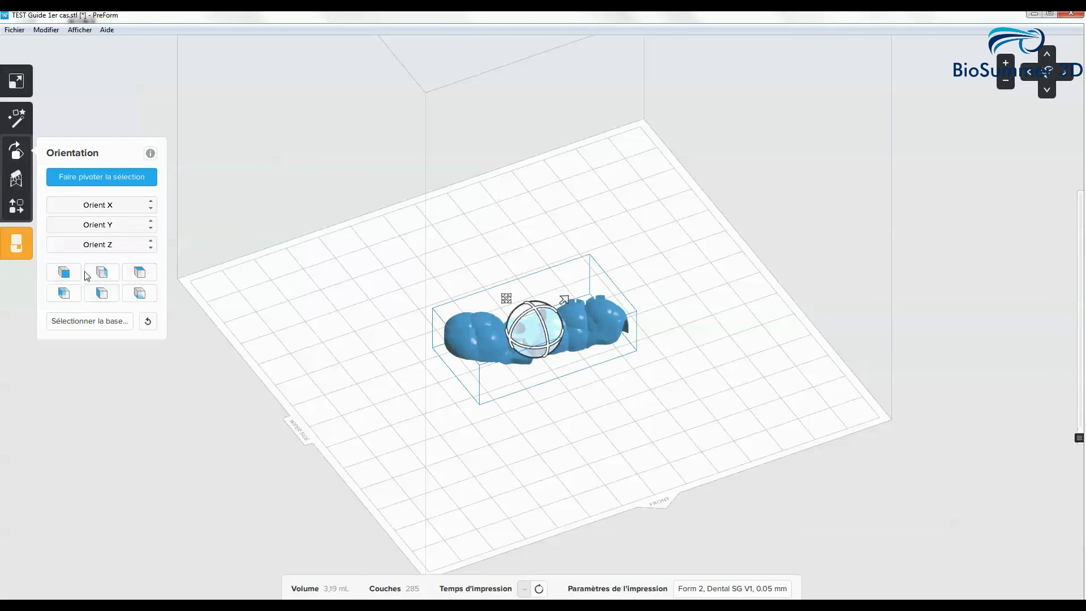
{"action": "left_click", "coordinate": [139, 299]}
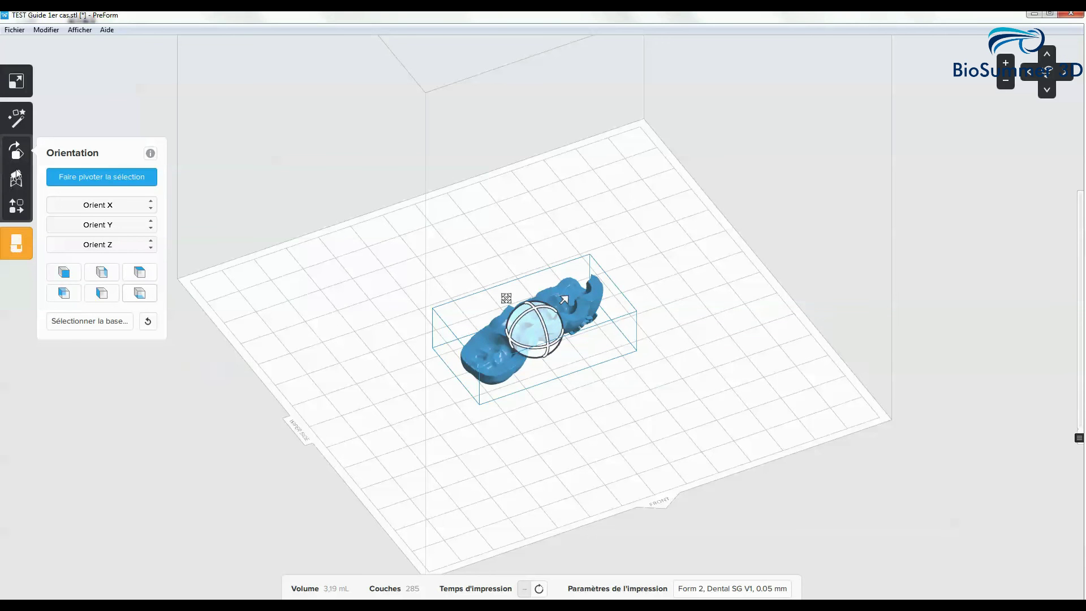
{"action": "right_click_drag", "start_coordinate": [579, 397], "coordinate": [521, 213]}
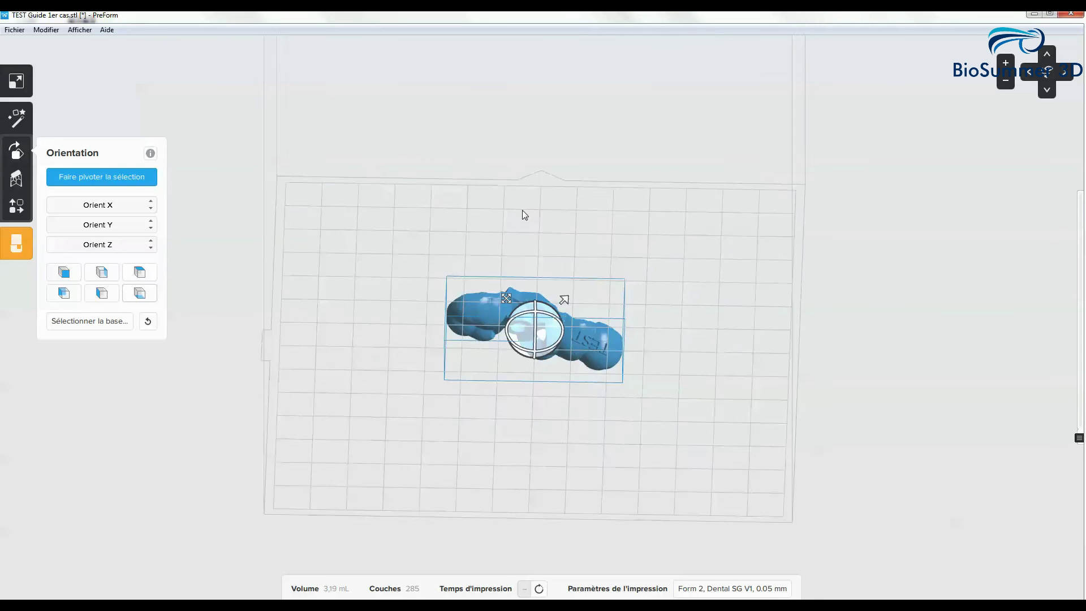
- Reorient the guide by picking the flat face beside its drill hole as the base facing the build platform
{"action": "left_click", "coordinate": [103, 320]}
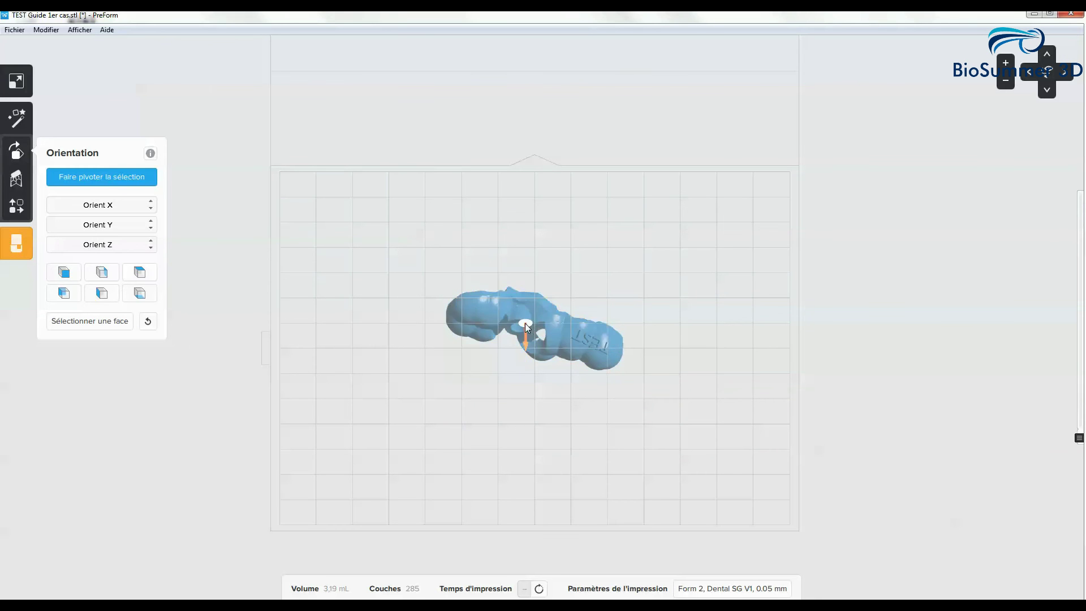
{"action": "left_click", "coordinate": [528, 325]}
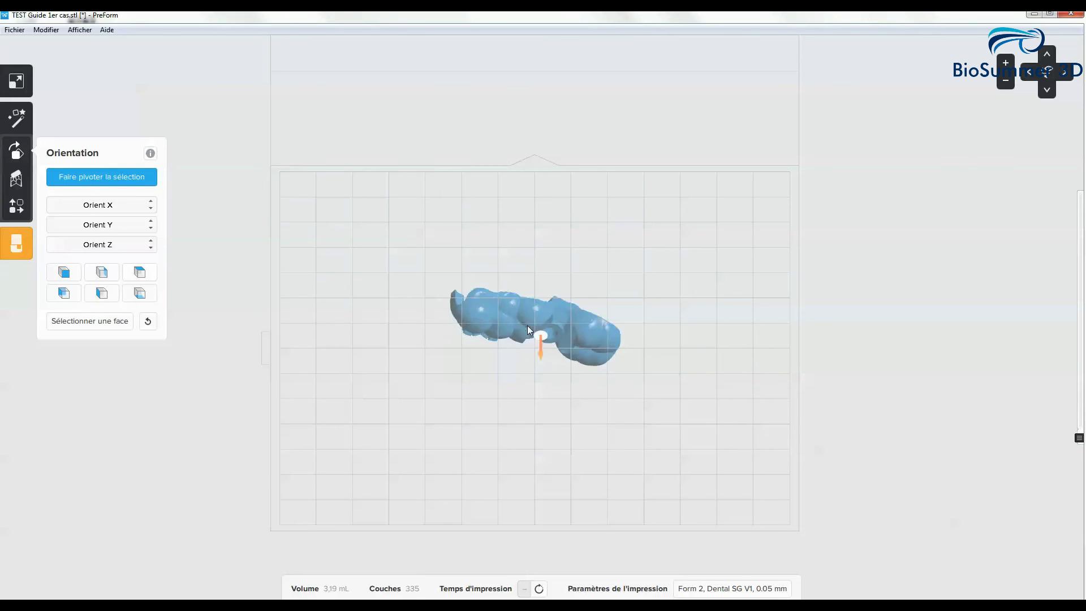
{"action": "left_click", "coordinate": [461, 373]}
{"action": "right_click_drag", "start_coordinate": [461, 373], "coordinate": [601, 458]}
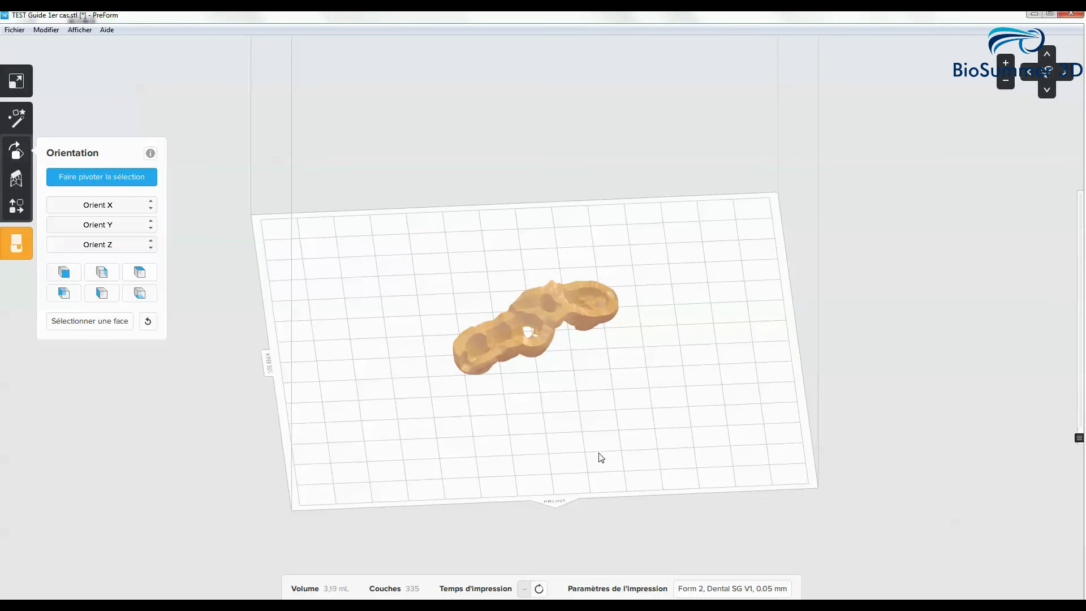
- Generate automatic supports for the guide with a density of 0.61 and check them from below and above the platform
{"action": "left_click", "coordinate": [17, 181]}
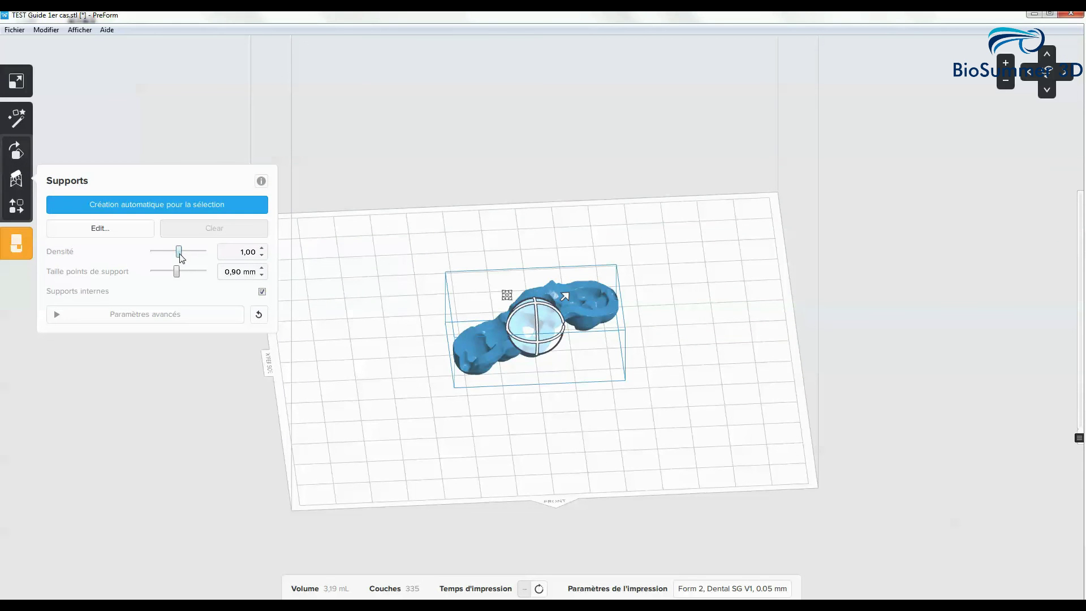
{"action": "left_click_drag", "start_coordinate": [180, 254], "coordinate": [160, 254]}
{"action": "left_click", "coordinate": [136, 206]}
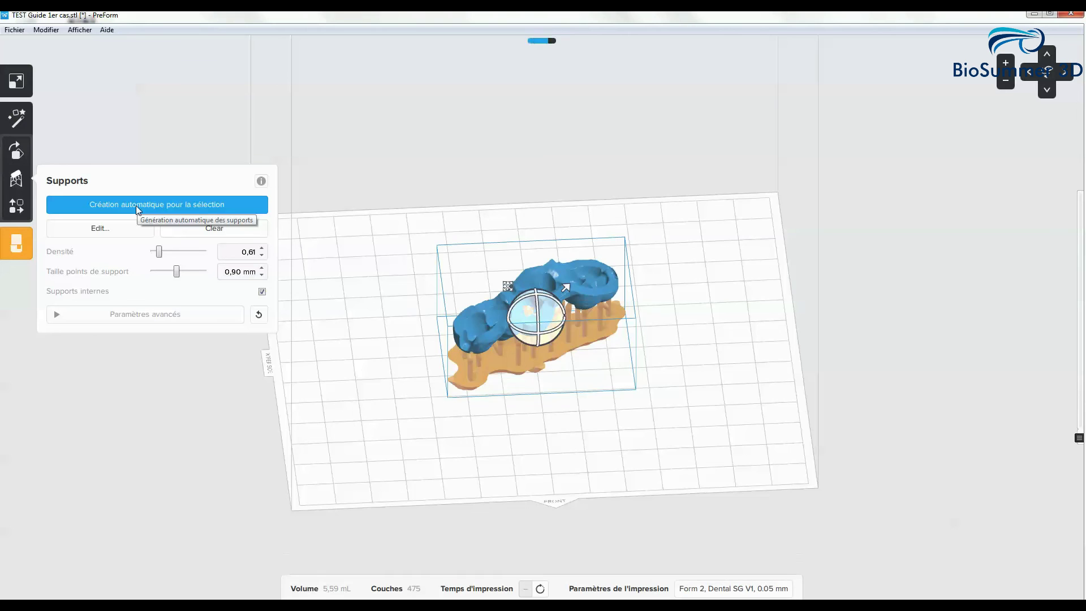
{"action": "scroll", "coordinate": [545, 351], "scroll_direction": "up", "scroll_amount": 3}
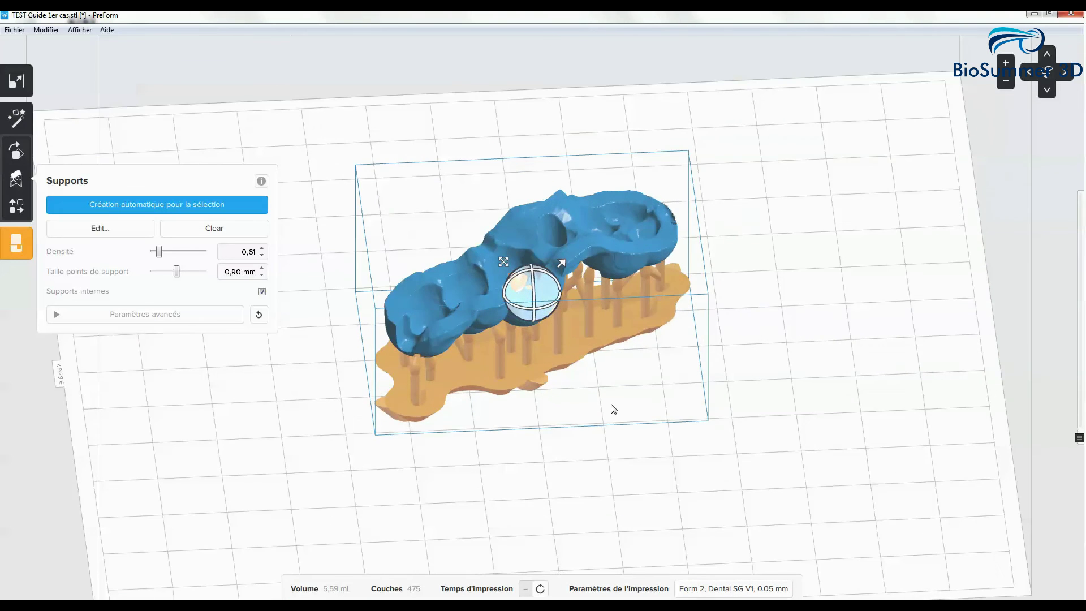
{"action": "right_click_drag", "start_coordinate": [612, 408], "coordinate": [580, 321]}
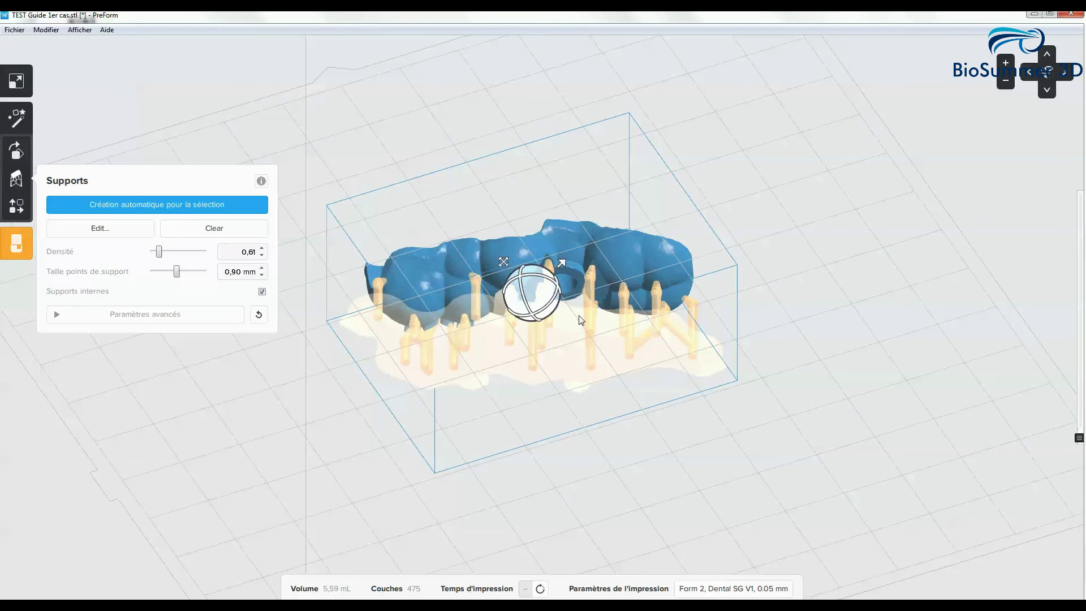
{"action": "scroll", "coordinate": [579, 314], "scroll_direction": "up", "scroll_amount": 2}
{"action": "left_click_drag", "start_coordinate": [577, 253], "coordinate": [656, 255]}
{"action": "right_click_drag", "start_coordinate": [617, 232], "coordinate": [544, 375]}
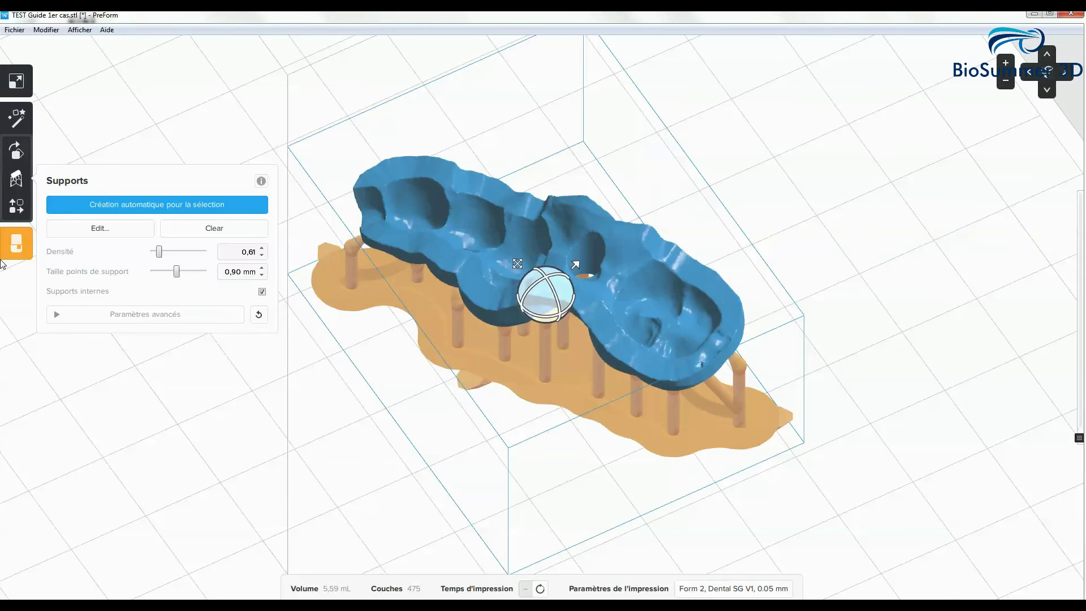
{"action": "left_click", "coordinate": [11, 306]}
{"action": "left_click", "coordinate": [17, 207]}
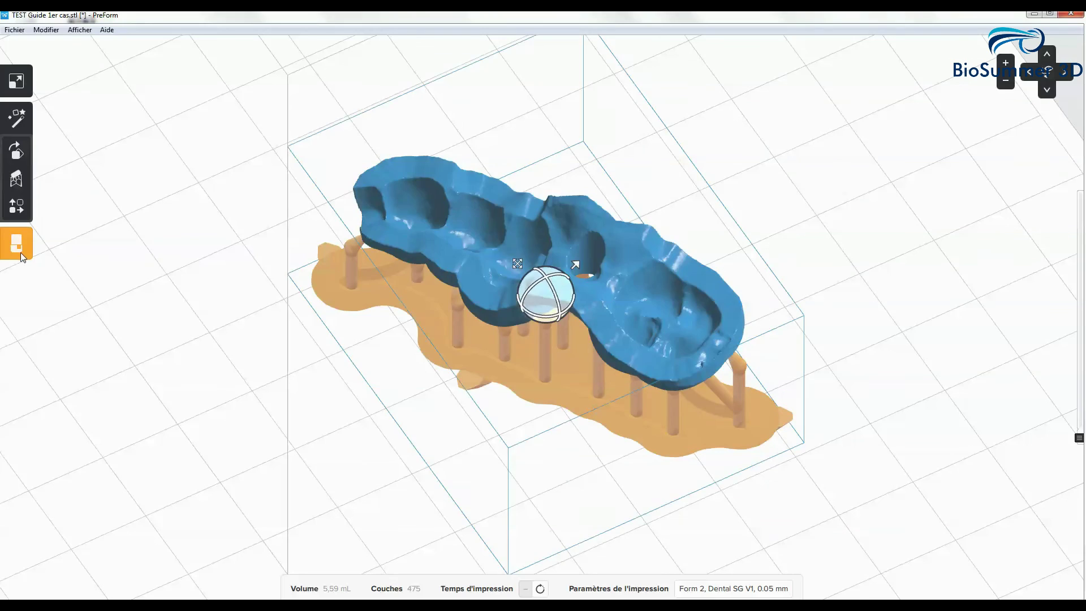